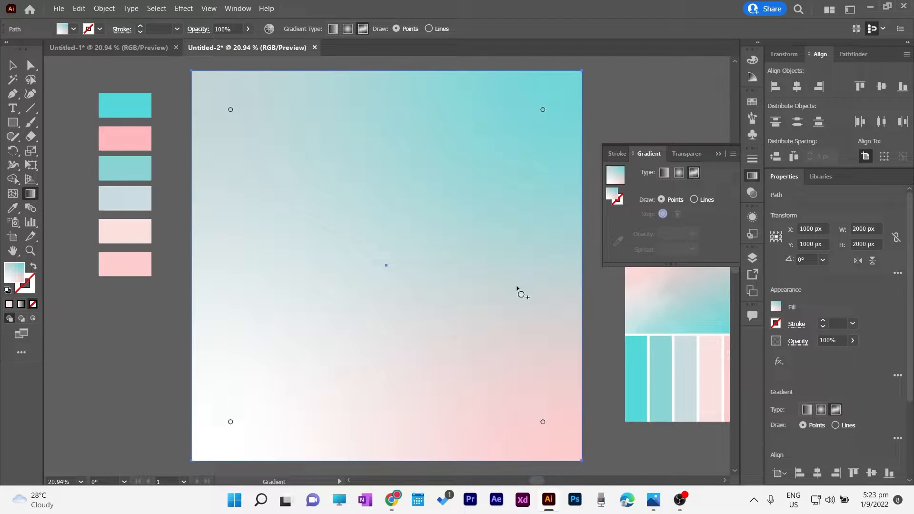
# - Add freeform gradient points at the square's centre, mid-right and mid-left, and colour the mid-right point with the pale pink swatch
pyautogui.click(378, 262)
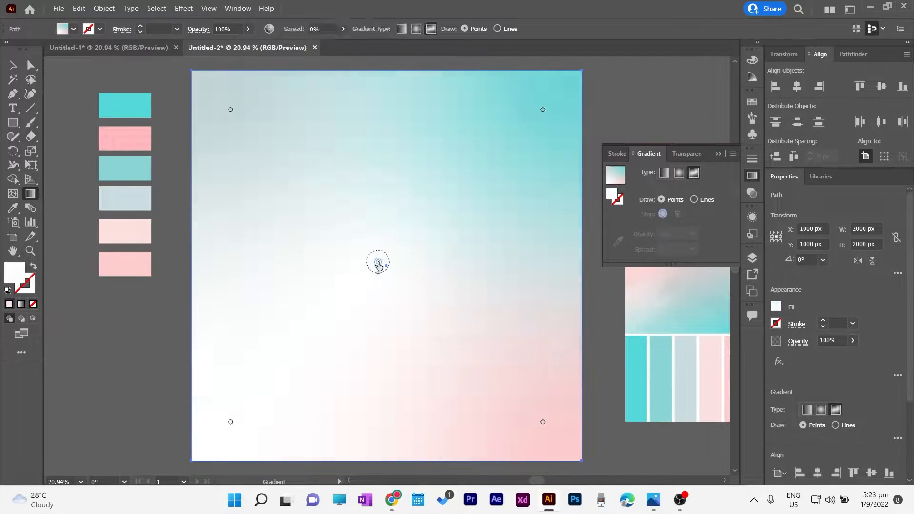
pyautogui.click(532, 261)
pyautogui.click(235, 221)
pyautogui.doubleClick(533, 261)
pyautogui.click(377, 343)
pyautogui.click(134, 195)
pyautogui.click(131, 227)
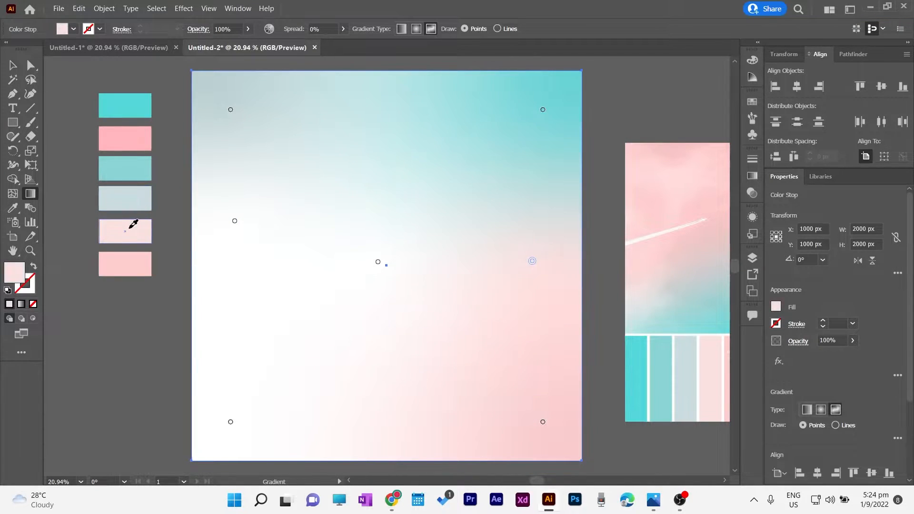
# - Colour the mid-left gradient point with the pale blue-grey swatch and the lower-left point with the stronger pink swatch
pyautogui.doubleClick(234, 221)
pyautogui.click(86, 296)
pyautogui.click(142, 191)
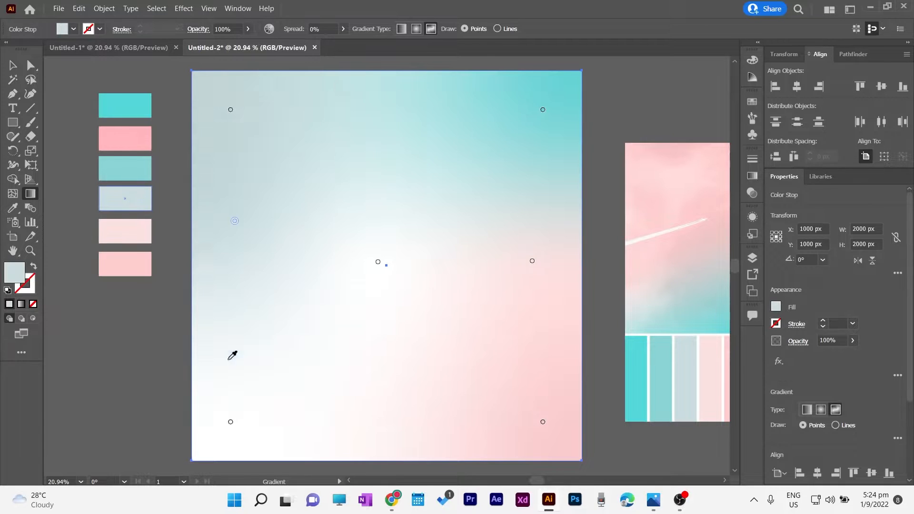
pyautogui.doubleClick(230, 422)
pyautogui.click(71, 352)
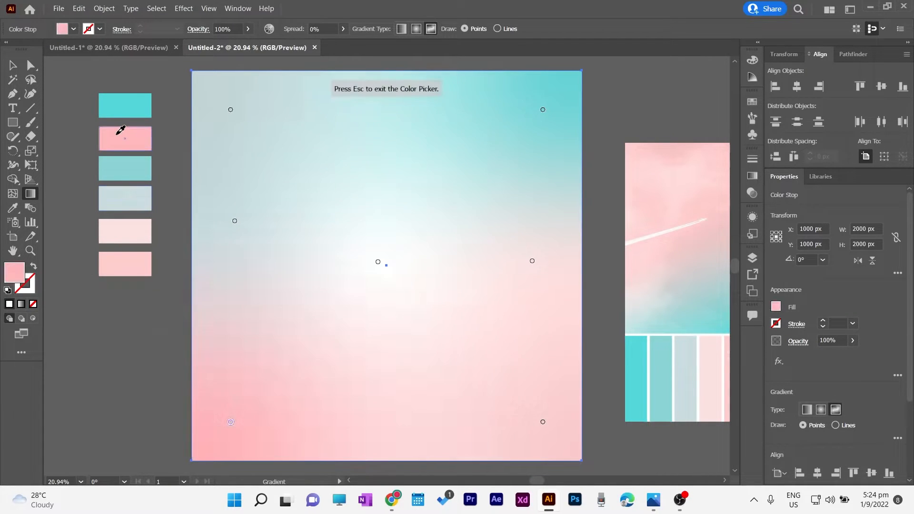
pyautogui.click(117, 134)
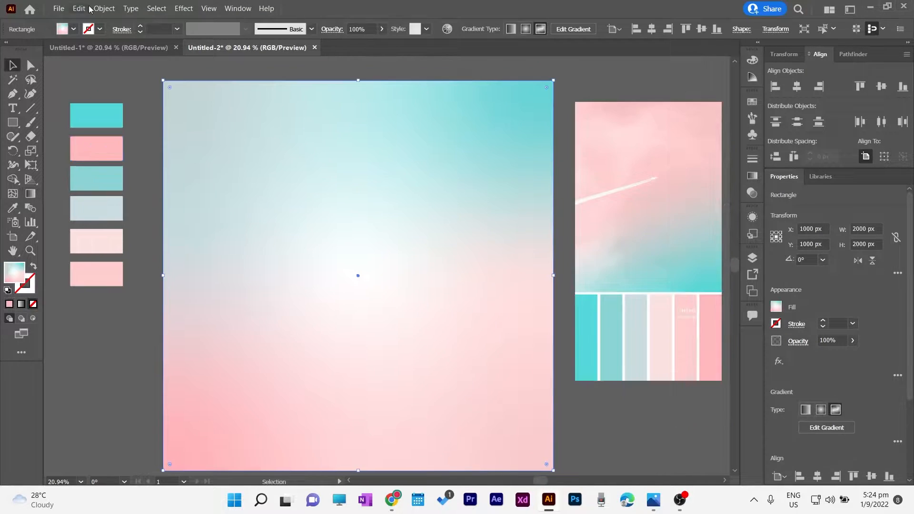
# - Apply a texture effect to the gradient square
pyautogui.click(183, 8)
pyautogui.moveTo(203, 166)
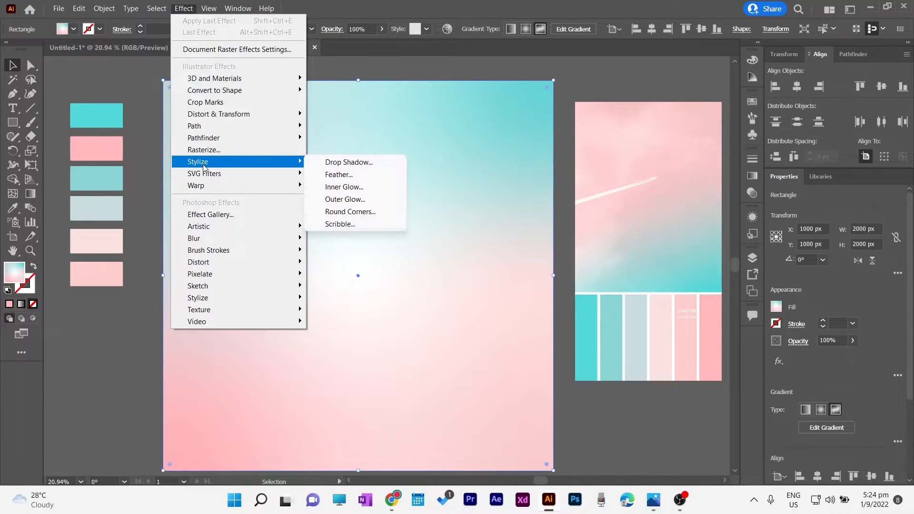
pyautogui.click(338, 327)
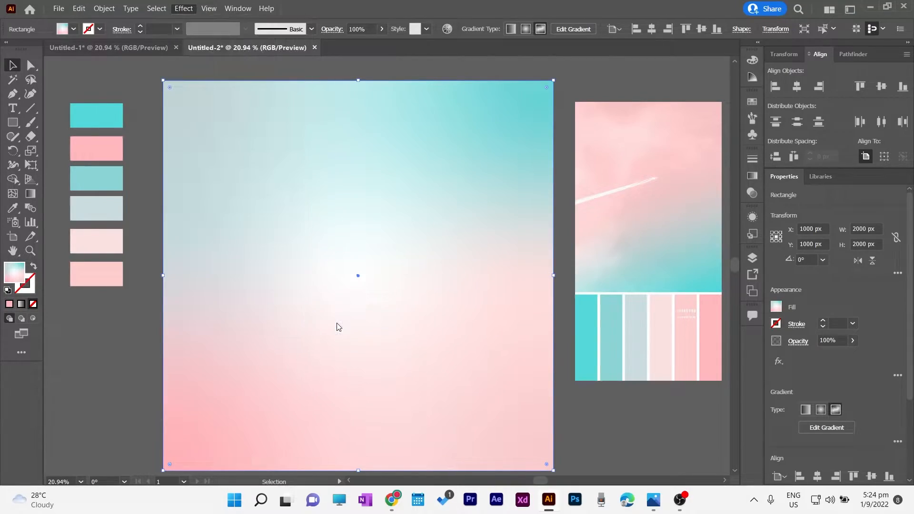
pyautogui.click(649, 122)
pyautogui.click(739, 31)
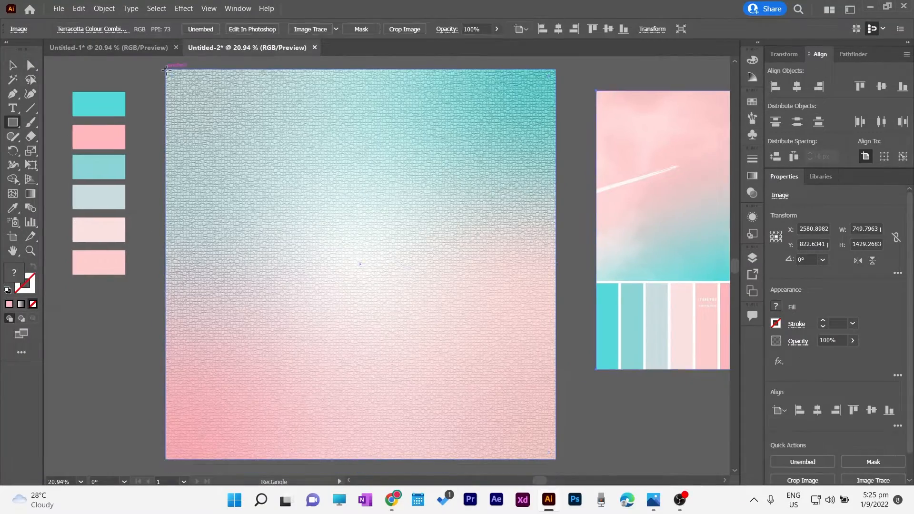
# - Draw a 2000 × 2000 px square covering the artboard and give it a freeform gradient fill
pyautogui.moveTo(166, 70); pyautogui.dragTo(556, 460)
pyautogui.click(12, 65)
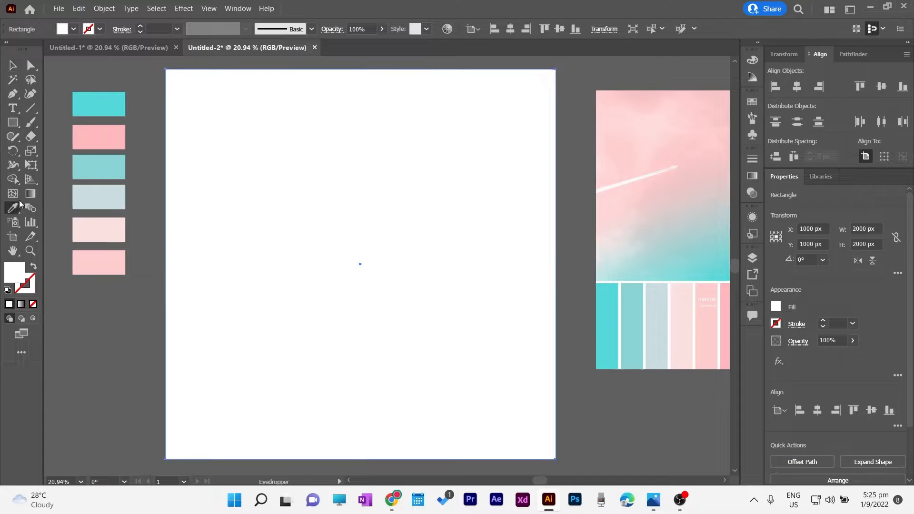
pyautogui.click(99, 104)
pyautogui.click(12, 65)
pyautogui.moveTo(830, 355); pyautogui.dragTo(883, 356)
pyautogui.doubleClick(30, 194)
pyautogui.click(694, 172)
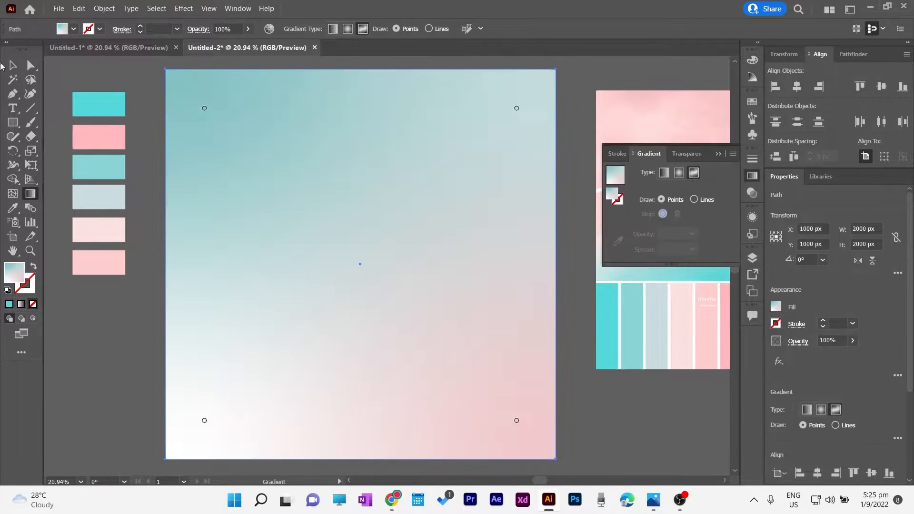
# - Select the gradient background square and open its opacity setting
pyautogui.click(12, 66)
pyautogui.click(145, 83)
pyautogui.click(736, 146)
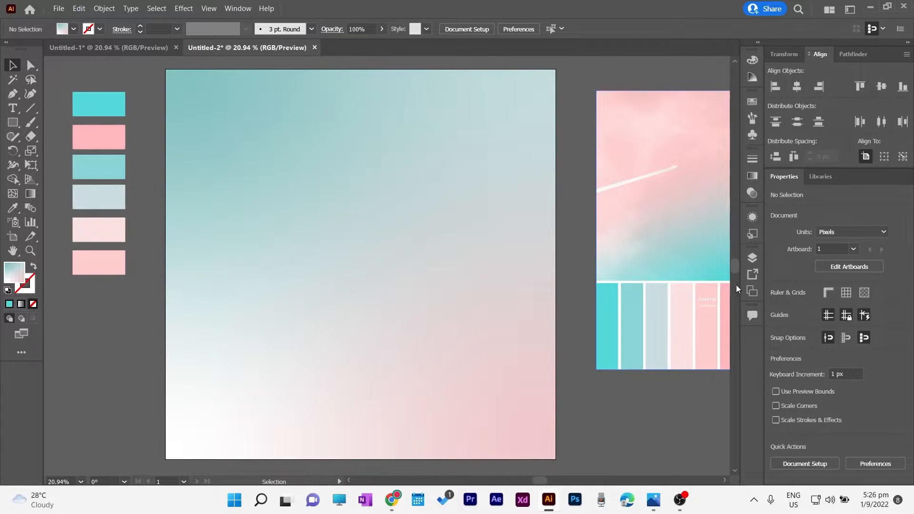
pyautogui.click(418, 234)
pyautogui.click(381, 29)
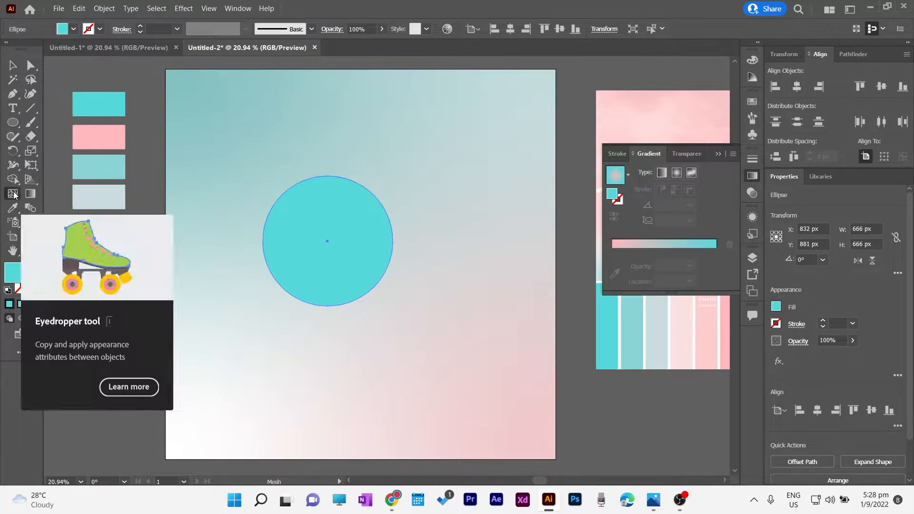
# - Add mesh points along the turquoise circle's edge and colour the lower-right one with the pale pink swatch
pyautogui.click(13, 194)
pyautogui.click(304, 190)
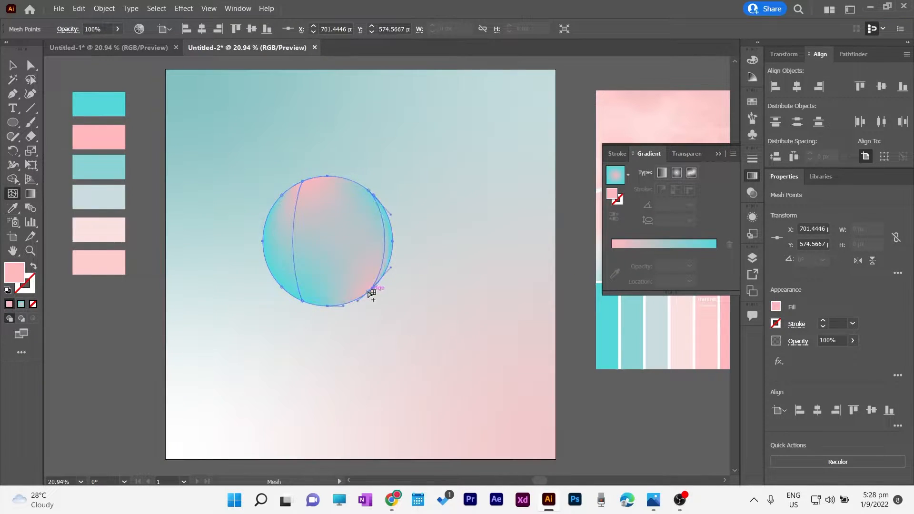
pyautogui.press('i')
pyautogui.click(101, 231)
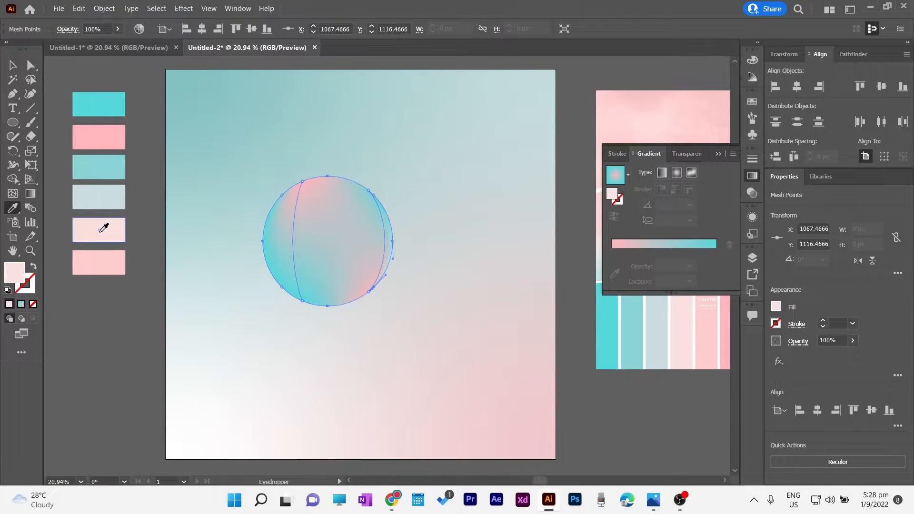
# - Add another mesh point on the circle's lower-left edge and colour it with the pale pink swatch
pyautogui.click(13, 193)
pyautogui.click(270, 271)
pyautogui.press('i')
pyautogui.click(120, 230)
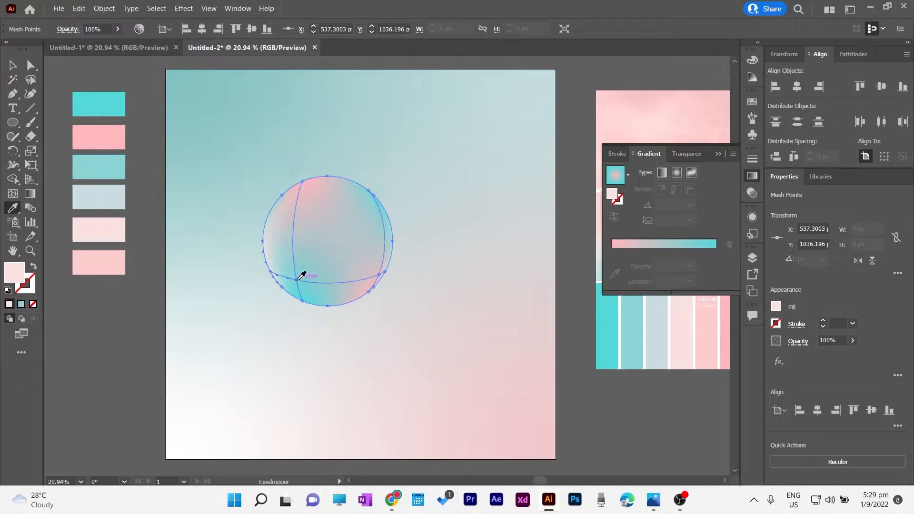
# - Move the circle's mesh points individually to distort its colour blend and reshape its outline
pyautogui.press('v')
pyautogui.doubleClick(303, 277)
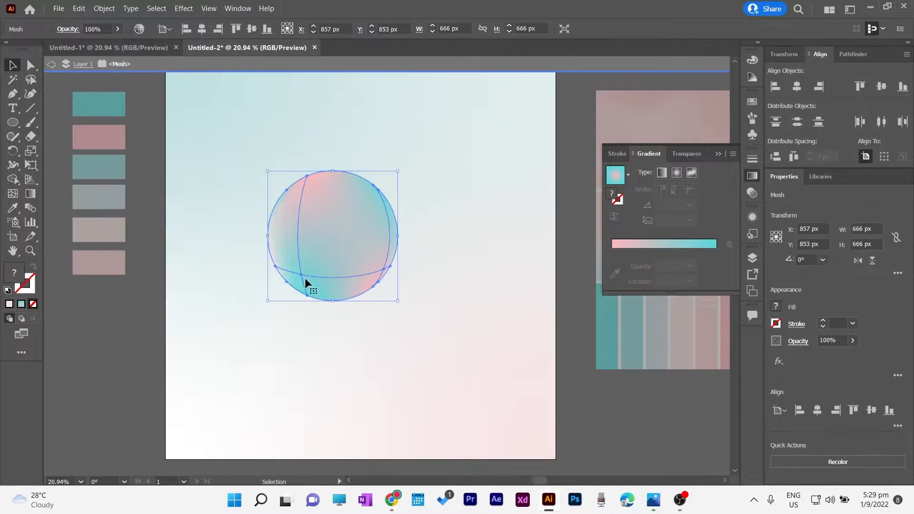
pyautogui.press('Escape')
pyautogui.press('a')
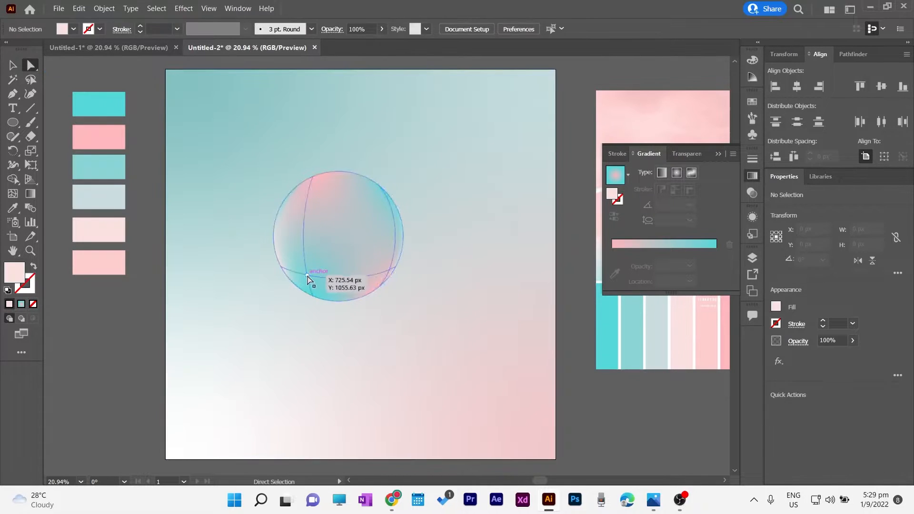
pyautogui.moveTo(308, 276); pyautogui.dragTo(301, 243)
pyautogui.moveTo(308, 276); pyautogui.dragTo(347, 240)
pyautogui.moveTo(379, 187); pyautogui.dragTo(353, 267)
pyautogui.moveTo(343, 221); pyautogui.dragTo(330, 217)
# - Place the notched circle near the artboard's upper-right corner and arrange two smaller versions near the lower-left corner
pyautogui.press('v')
pyautogui.moveTo(398, 236); pyautogui.dragTo(517, 156)
pyautogui.click(380, 200)
pyautogui.moveTo(402, 171); pyautogui.dragTo(233, 360)
pyautogui.click(296, 296)
pyautogui.click(490, 319)
pyautogui.moveTo(508, 307); pyautogui.dragTo(231, 415)
pyautogui.moveTo(254, 447); pyautogui.dragTo(222, 357)
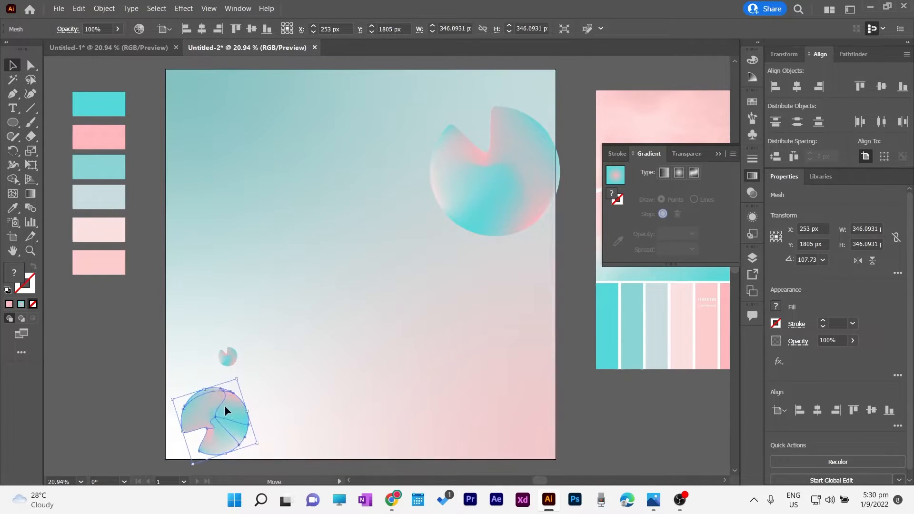
# - Shift the larger lower-left circle toward the corner and give it a drop shadow in Overlay mode
pyautogui.moveTo(227, 406); pyautogui.dragTo(216, 403)
pyautogui.click(187, 9)
pyautogui.moveTo(204, 161)
pyautogui.click(336, 162)
pyautogui.click(353, 139)
pyautogui.click(343, 186)
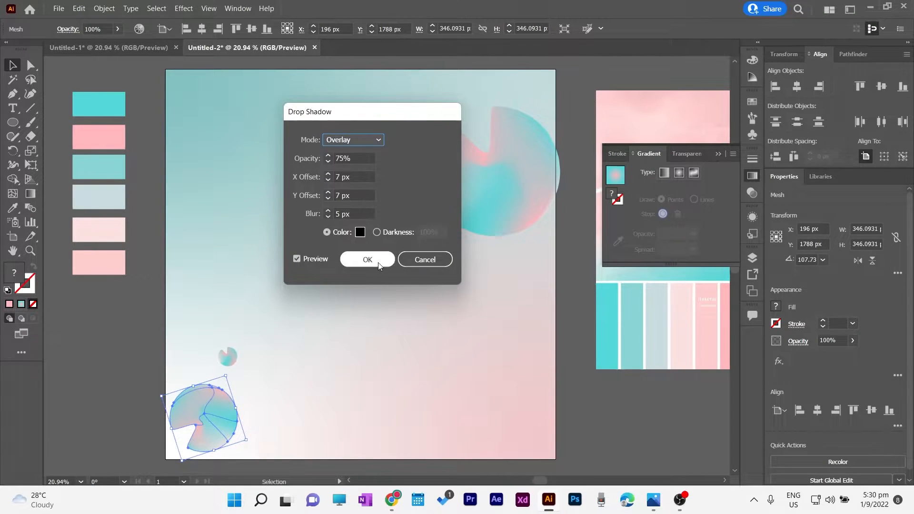
pyautogui.click(367, 259)
pyautogui.click(119, 318)
# - Rotate the upper-right circle so it overlaps the artboard's edge, and place an enlarged version of it in the centre
pyautogui.moveTo(534, 187); pyautogui.dragTo(547, 170)
pyautogui.moveTo(573, 226); pyautogui.dragTo(536, 225)
pyautogui.moveTo(508, 174); pyautogui.dragTo(356, 269)
pyautogui.moveTo(440, 210); pyautogui.dragTo(419, 238)
pyautogui.click(576, 406)
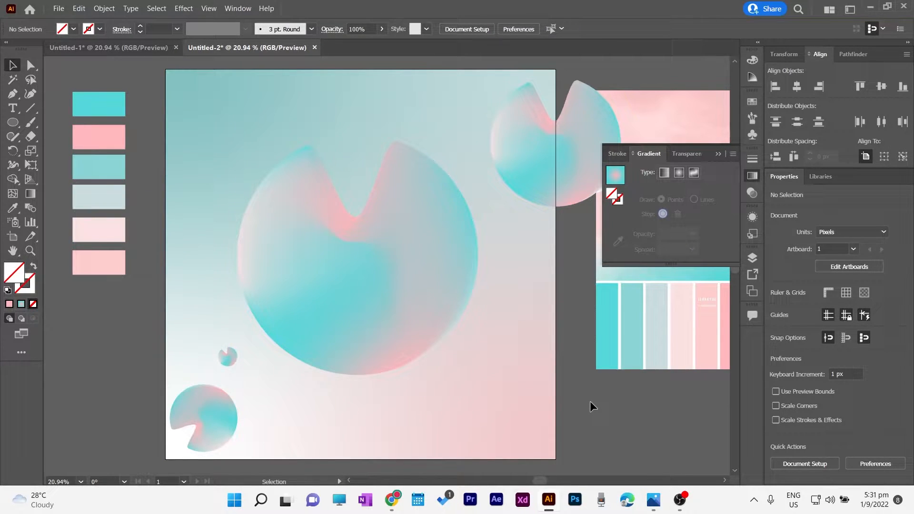
# - Copy the upper-right circle to the artboard's lower-right area and delete the reference palette image
pyautogui.keyDown('alt'); pyautogui.moveTo(565, 169); pyautogui.dragTo(500, 409); pyautogui.keyUp('alt')
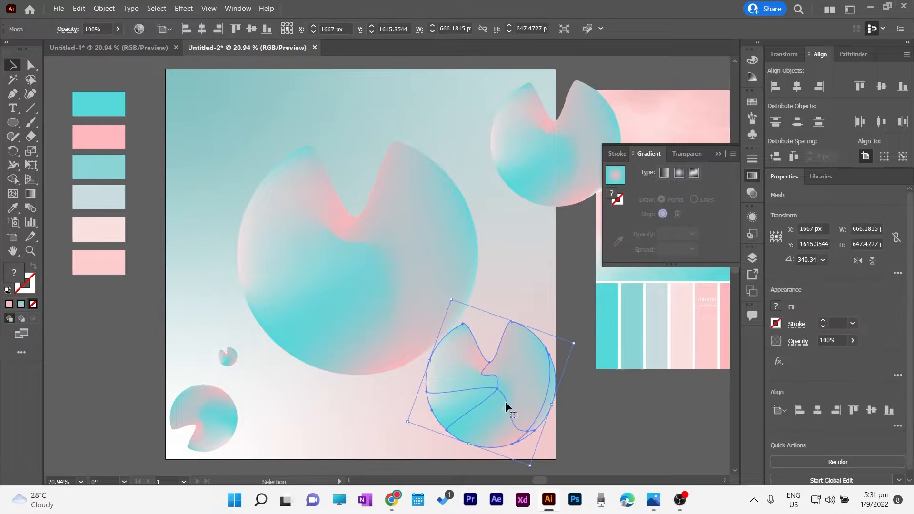
pyautogui.click(670, 351)
pyautogui.press('Delete')
pyautogui.click(719, 153)
# - Shrink the lower-right circle to a tiny size and place duplicates of it nearby
pyautogui.click(519, 372)
pyautogui.keyDown('shift'); pyautogui.moveTo(575, 344); pyautogui.dragTo(457, 406); pyautogui.keyUp('shift')
pyautogui.click(421, 420)
pyautogui.keyDown('alt'); pyautogui.moveTo(457, 406); pyautogui.dragTo(496, 414); pyautogui.keyUp('alt')
pyautogui.keyDown('alt'); pyautogui.moveTo(498, 409); pyautogui.dragTo(504, 349); pyautogui.keyUp('alt')
pyautogui.hotkey('ctrl', 'z')
pyautogui.click(574, 373)
# - Rotate and reposition the notched circle at the artboard's upper-right corner
pyautogui.hotkey('ctrl', '+')
pyautogui.hotkey('ctrl', '+')
pyautogui.hotkey('ctrl', '+')
pyautogui.moveTo(672, 427); pyautogui.dragTo(651, 328)
pyautogui.hotkey('ctrl', '0')
pyautogui.moveTo(576, 156); pyautogui.dragTo(525, 159)
pyautogui.moveTo(613, 213); pyautogui.dragTo(495, 54)
pyautogui.moveTo(559, 363); pyautogui.dragTo(578, 303)
pyautogui.click(669, 263)
# - Adjust the upper-right circle's size and angle so it straddles the artboard corner with its notch facing outward
pyautogui.scroll(-5, 668, 263)
pyautogui.scroll(2, 668, 263)
pyautogui.moveTo(619, 160); pyautogui.dragTo(581, 119)
pyautogui.moveTo(641, 130); pyautogui.dragTo(555, 56)
pyautogui.moveTo(589, 298); pyautogui.dragTo(601, 289)
pyautogui.click(638, 357)
pyautogui.moveTo(638, 357); pyautogui.dragTo(663, 139)
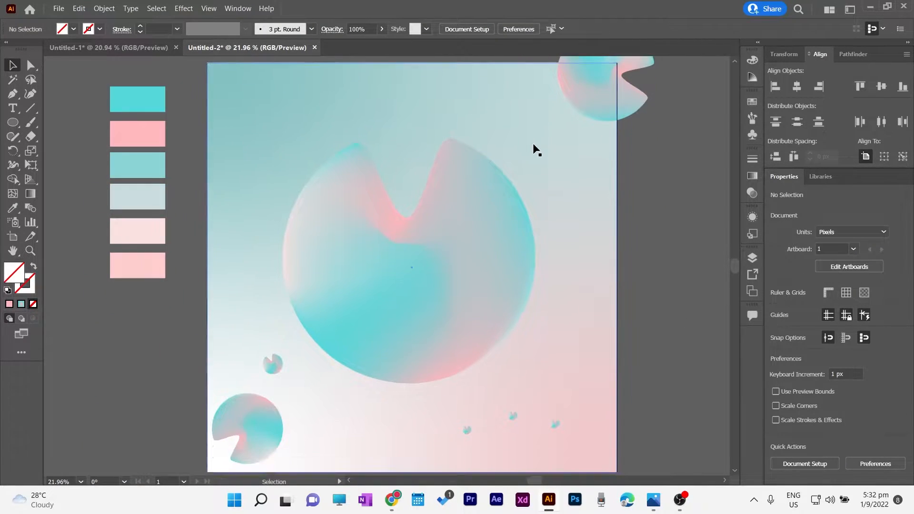
# - Edit the lower-left circle's drop shadow, trying several blend modes and applying the last one
pyautogui.click(248, 429)
pyautogui.click(804, 360)
pyautogui.click(378, 139)
pyautogui.click(346, 153)
pyautogui.click(377, 139)
pyautogui.click(347, 169)
pyautogui.click(378, 139)
pyautogui.click(351, 208)
pyautogui.click(366, 260)
pyautogui.click(659, 357)
# - Duplicate the upper-right circle and place the copy in the artboard's upper-left area
pyautogui.scroll(1, 659, 357)
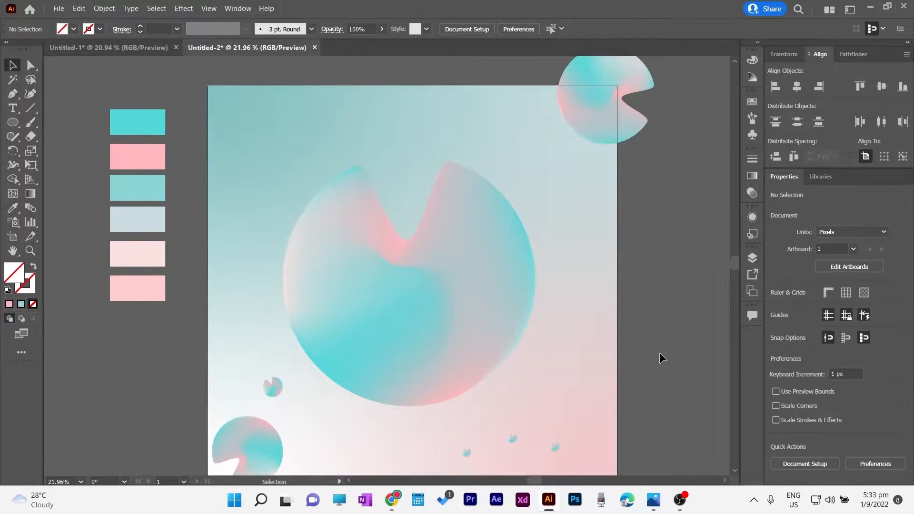
pyautogui.scroll(-1, 302, 371)
pyautogui.moveTo(608, 94); pyautogui.dragTo(241, 107)
pyautogui.scroll(2, 286, 115)
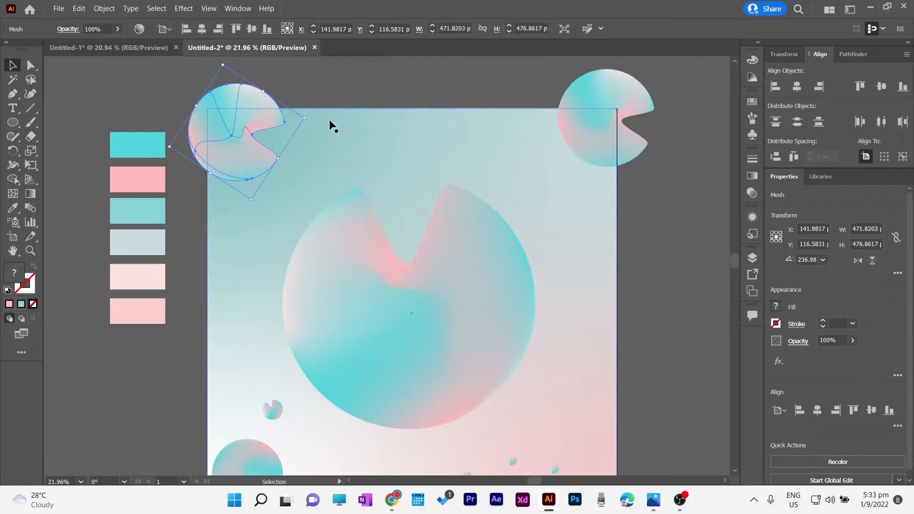
pyautogui.moveTo(331, 126); pyautogui.dragTo(269, 159)
# - Recolour the upper-left circle's central mesh point pink, and rotate the circle and move it over the artboard corner
pyautogui.doubleClick(270, 159)
pyautogui.press('a')
pyautogui.click(264, 150)
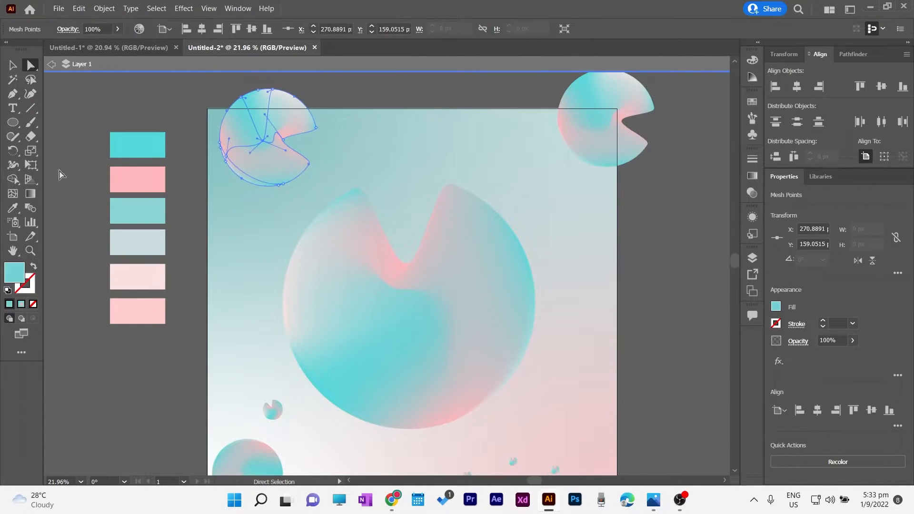
pyautogui.press('v')
pyautogui.moveTo(289, 180); pyautogui.dragTo(301, 171)
pyautogui.moveTo(264, 136); pyautogui.dragTo(217, 119)
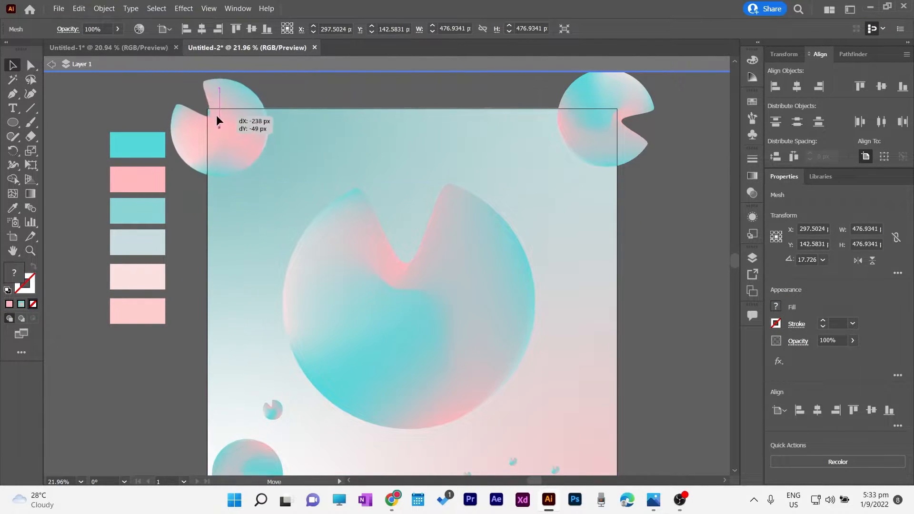
# - Enlarge the upper-left circle to about 668 px wide and reposition it across the artboard corner
pyautogui.doubleClick(97, 90)
pyautogui.moveTo(281, 153); pyautogui.dragTo(327, 178)
pyautogui.moveTo(255, 135); pyautogui.dragTo(276, 153)
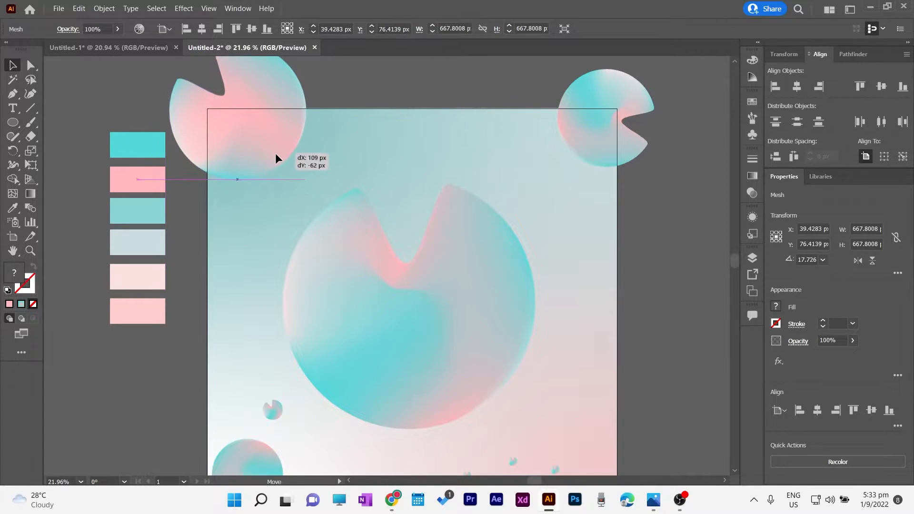
pyautogui.click(441, 84)
# - Scale the central circle down to about 1082 px wide and re-centre it on the artboard
pyautogui.click(466, 265)
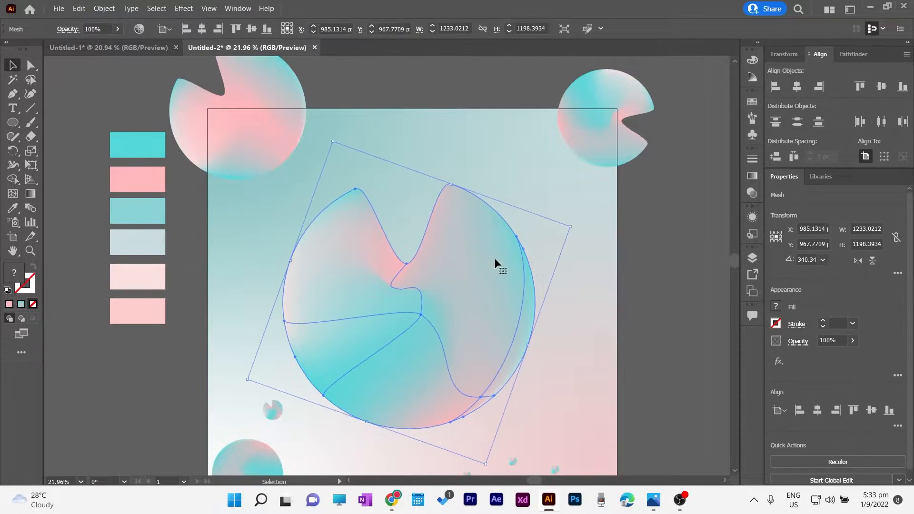
pyautogui.scroll(-3, 465, 265)
pyautogui.moveTo(419, 291)
pyautogui.mouseDown()
pyautogui.moveTo(410, 293)
pyautogui.moveTo(418, 299)
pyautogui.mouseUp()
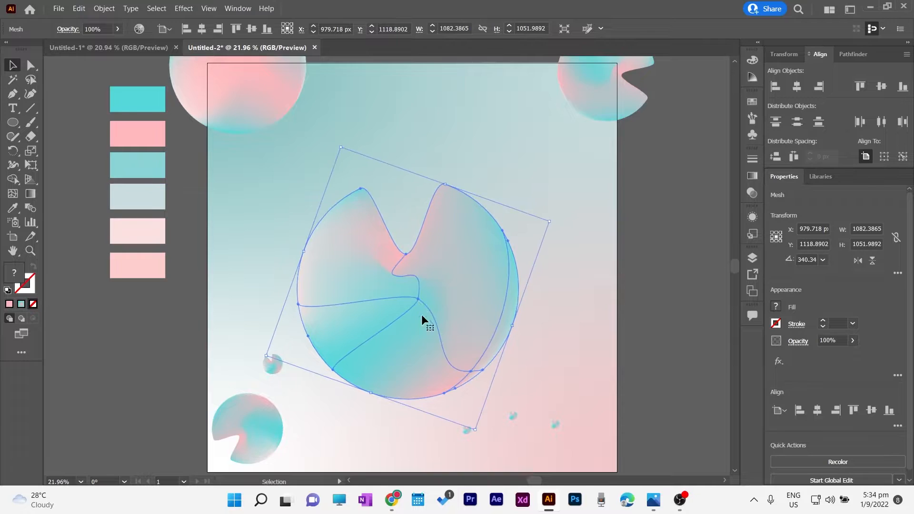
pyautogui.hotkey('ctrl', 'shift', 'a')
pyautogui.hotkey('ctrl', 'z')
pyautogui.click(639, 324)
# - Spread the tiny circles around the central shape, to its upper left, left, upper right and lower right, and enlarge the upper-right one
pyautogui.moveTo(556, 425); pyautogui.dragTo(553, 172)
pyautogui.moveTo(513, 417); pyautogui.dragTo(555, 377)
pyautogui.moveTo(273, 364); pyautogui.dragTo(270, 343)
pyautogui.moveTo(471, 432); pyautogui.dragTo(268, 199)
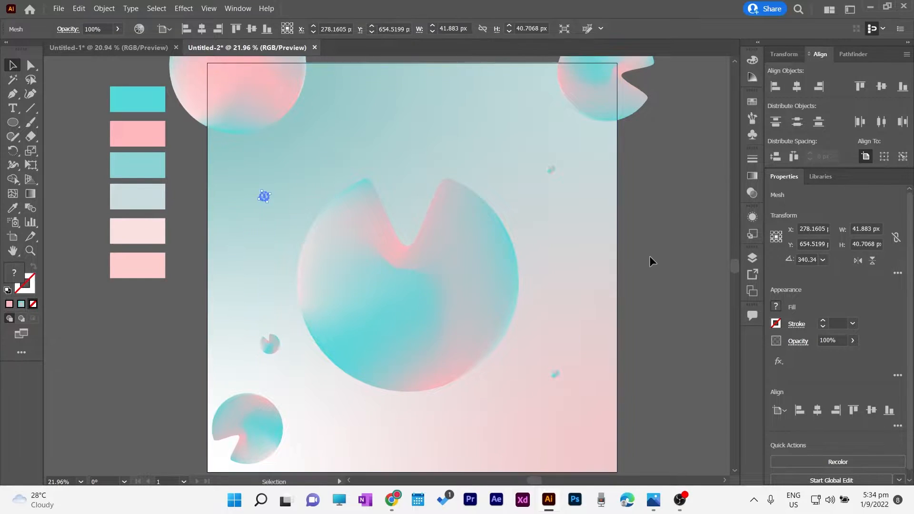
pyautogui.click(649, 256)
pyautogui.moveTo(546, 164); pyautogui.dragTo(625, 233)
pyautogui.click(625, 234)
pyautogui.scroll(3, 625, 233)
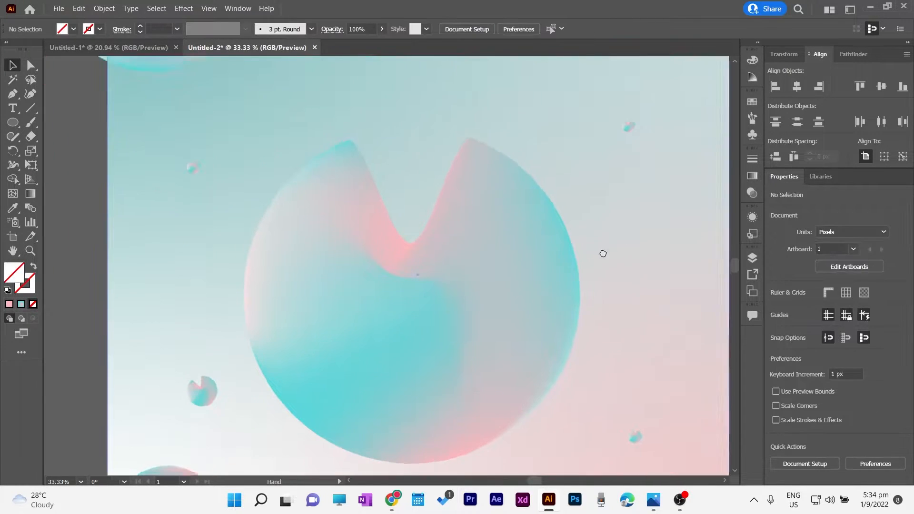
pyautogui.scroll(-3, 348, 260)
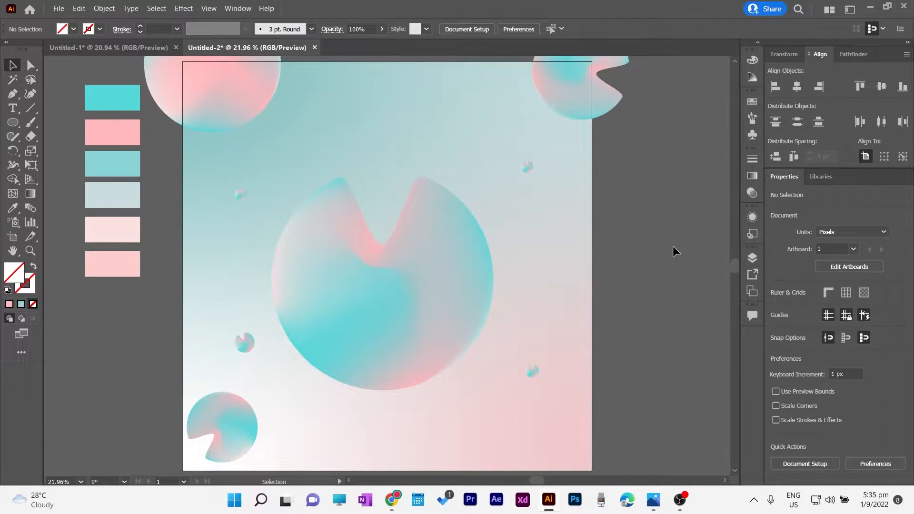
# - Draw a 1433 px circle over the central shape and fill it with a freeform gradient
pyautogui.click(18, 125)
pyautogui.moveTo(275, 149); pyautogui.dragTo(568, 442)
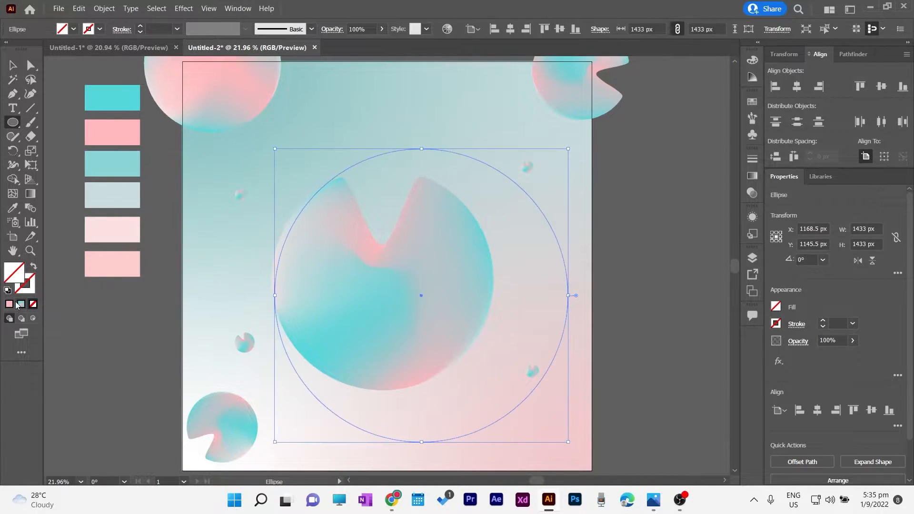
pyautogui.click(22, 305)
pyautogui.click(692, 173)
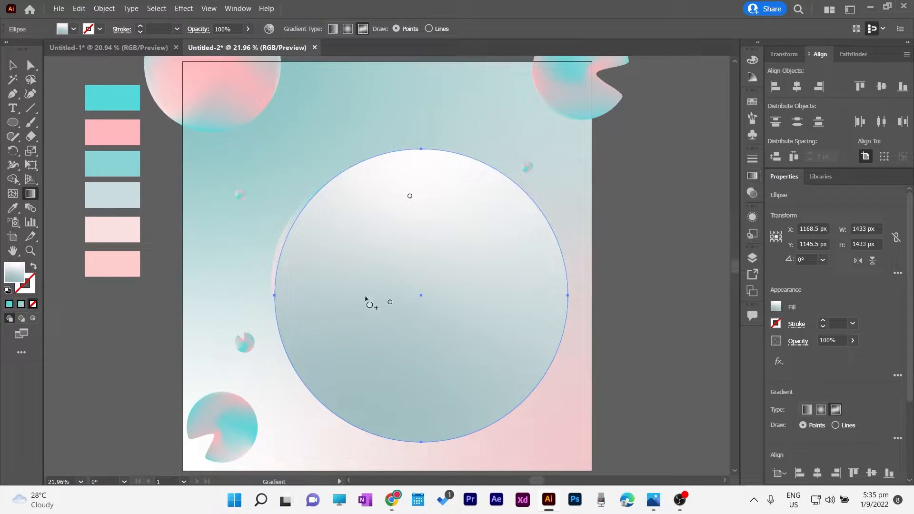
# - Move the 1433 px gradient circle so it is centred over the notched shape, at about X 979.5, Y 1052.5 px
pyautogui.press('v')
pyautogui.moveTo(433, 248); pyautogui.dragTo(395, 229)
pyautogui.click(30, 281)
pyautogui.press('a')
pyautogui.moveTo(344, 253); pyautogui.dragTo(355, 256)
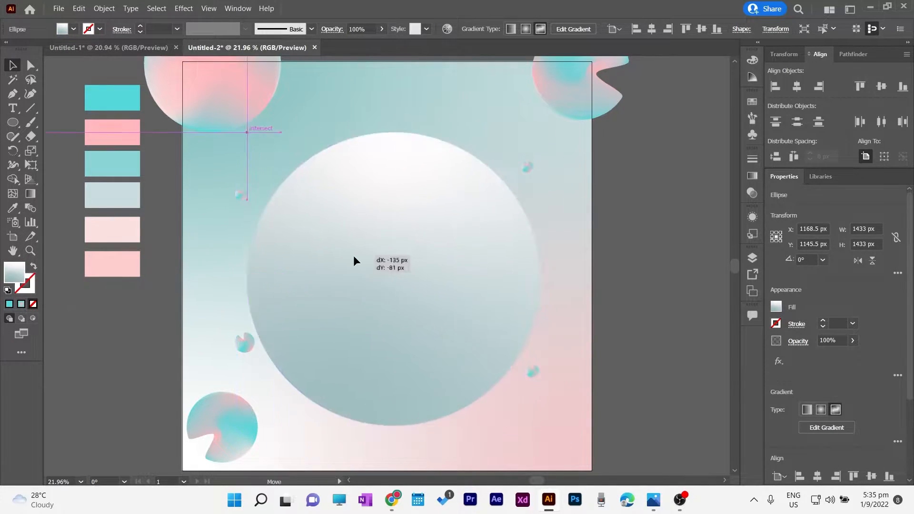
pyautogui.hotkey('ctrl', 'z')
pyautogui.press('v')
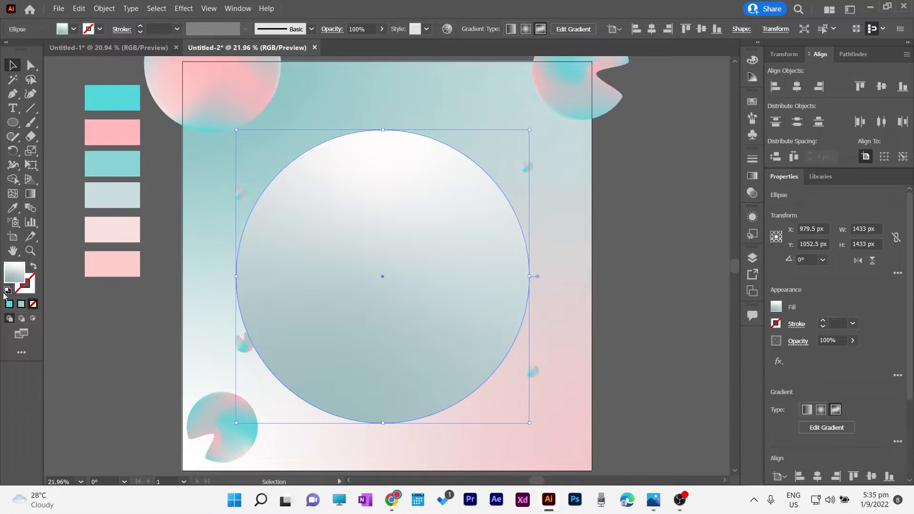
# - Remove the 1433 px circle's fill and give it a 1 pt pink gradient stroke
pyautogui.doubleClick(15, 276)
pyautogui.press('Return')
pyautogui.click(34, 268)
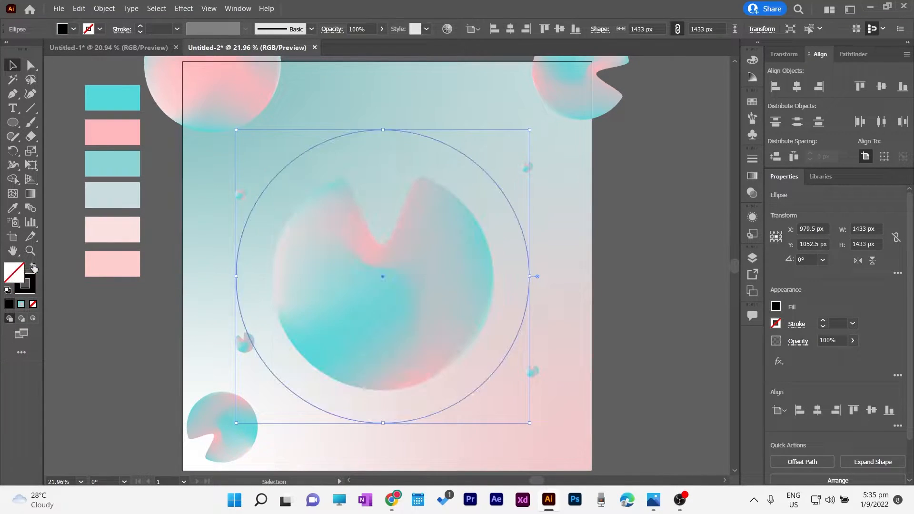
pyautogui.click(95, 29)
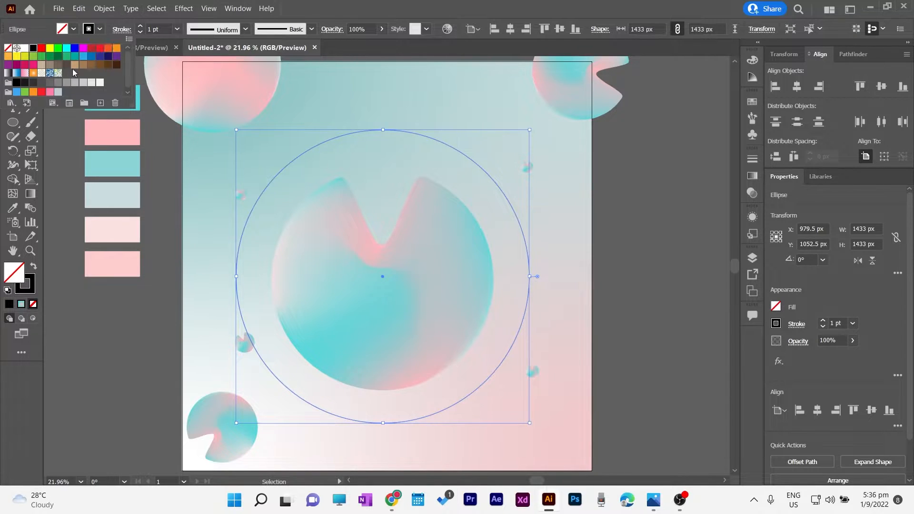
pyautogui.click(112, 341)
# - Narrow the thin outline circle from both sides into an ellipse about 1021 px wide and 1410 px high
pyautogui.moveTo(267, 366); pyautogui.dragTo(283, 363)
pyautogui.moveTo(547, 125); pyautogui.dragTo(523, 150)
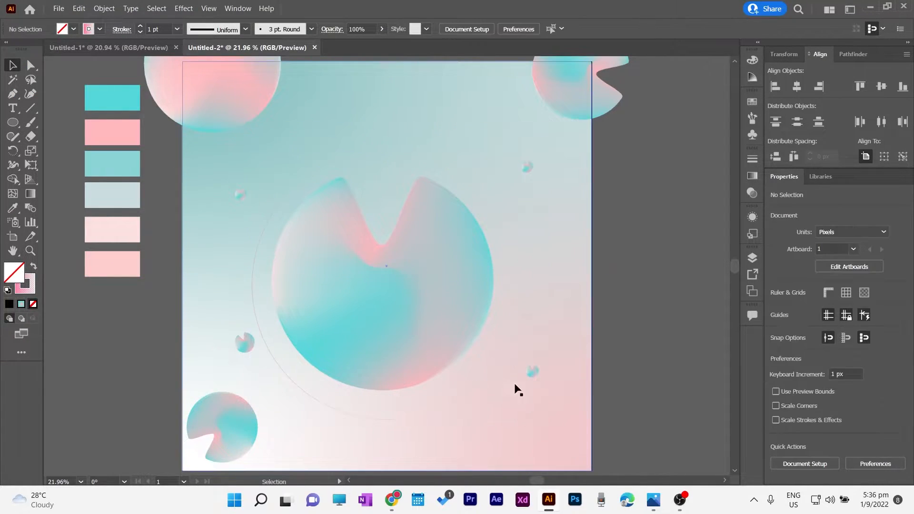
pyautogui.moveTo(523, 287); pyautogui.dragTo(473, 285)
pyautogui.moveTo(251, 286); pyautogui.dragTo(280, 286)
pyautogui.click(660, 301)
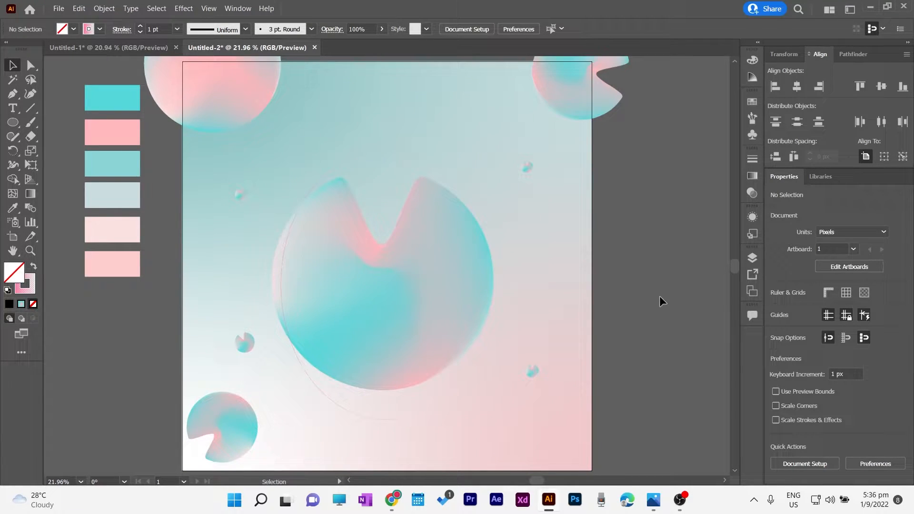
# - Bring the central notched shape in front of the thin outline ellipse
pyautogui.click(330, 218)
pyautogui.rightClick(330, 218)
pyautogui.moveTo(381, 283)
pyautogui.click(486, 316)
pyautogui.click(621, 302)
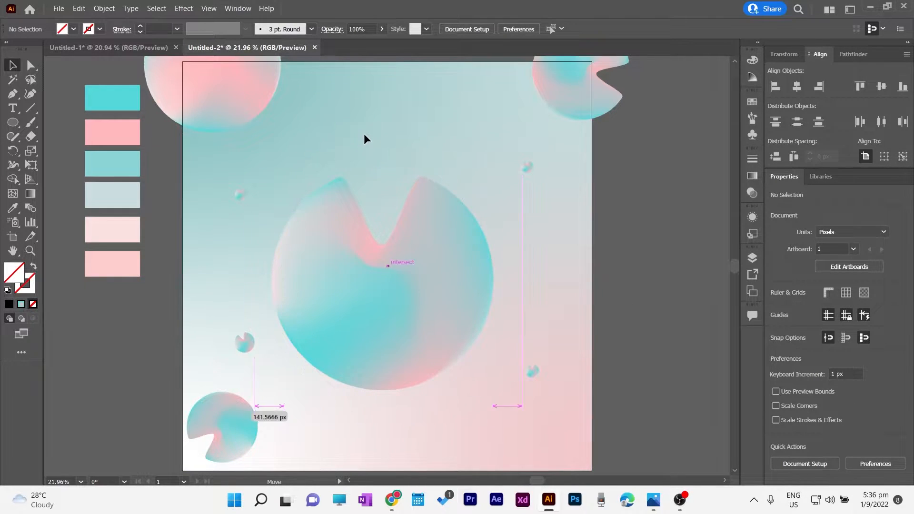
# - Stretch the outline ellipse downward to a height of about 1440 px
pyautogui.click(381, 152)
pyautogui.click(451, 423)
pyautogui.click(385, 421)
pyautogui.moveTo(385, 420)
pyautogui.mouseDown()
pyautogui.moveTo(380, 441)
pyautogui.moveTo(384, 428)
pyautogui.mouseUp()
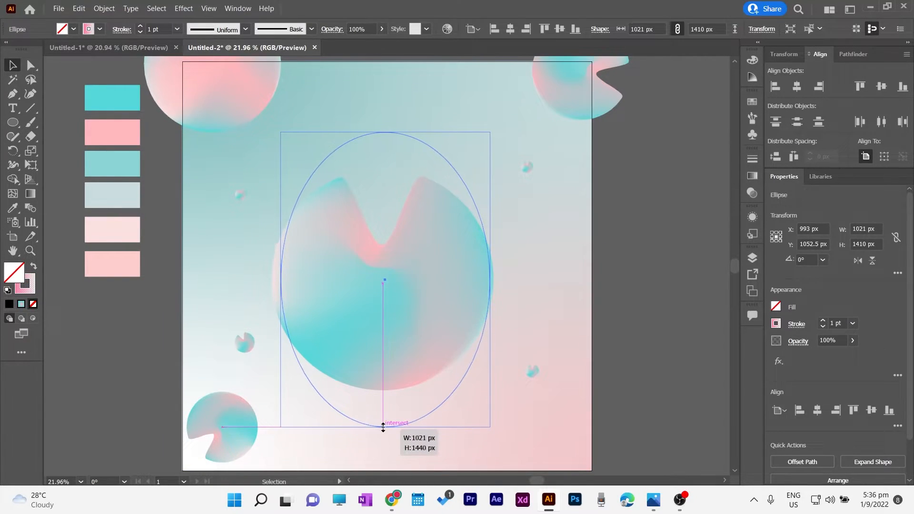
# - Move the lower-left notched circle off the artboard onto the pasteboard beside it, at about X -341, Y 1865 px
pyautogui.click(663, 273)
pyautogui.scroll(-2, 664, 269)
pyautogui.moveTo(221, 388); pyautogui.dragTo(119, 387)
pyautogui.scroll(2, 648, 324)
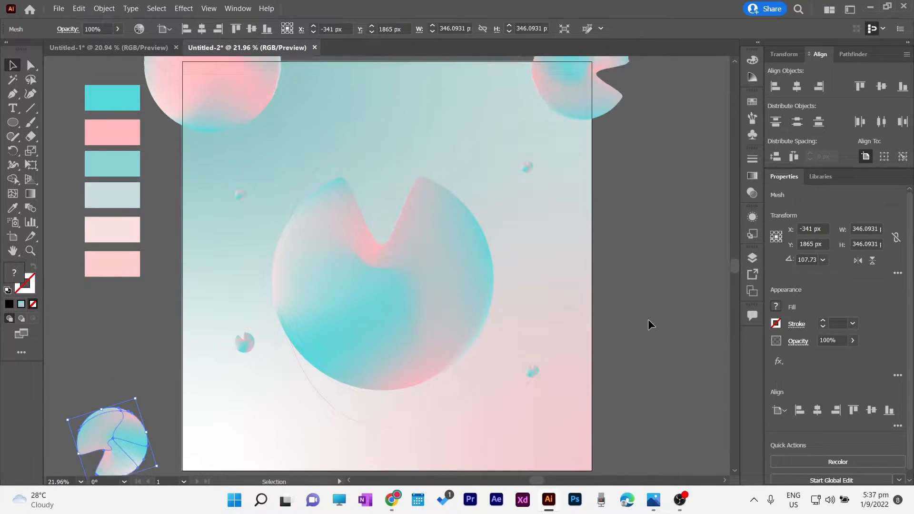
# - Set the background rectangle's opacity to 94%
pyautogui.click(404, 129)
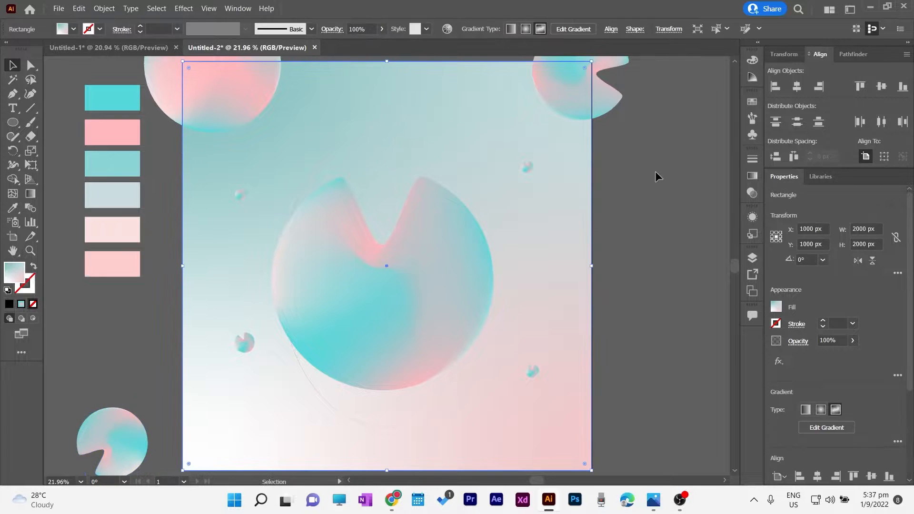
pyautogui.moveTo(845, 361)
pyautogui.mouseDown()
pyautogui.moveTo(813, 358)
pyautogui.moveTo(836, 357)
pyautogui.mouseUp()
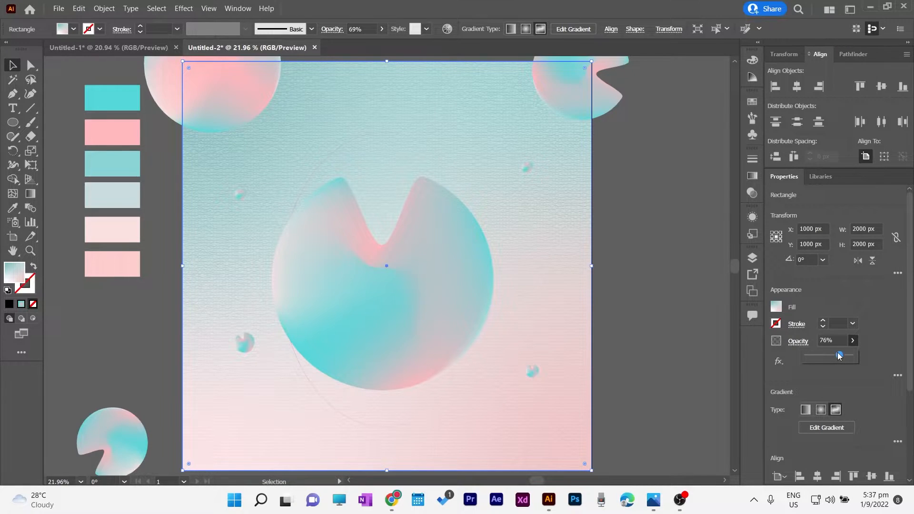
pyautogui.click(690, 279)
pyautogui.click(571, 267)
pyautogui.click(853, 340)
pyautogui.moveTo(839, 355); pyautogui.dragTo(845, 355)
pyautogui.click(668, 337)
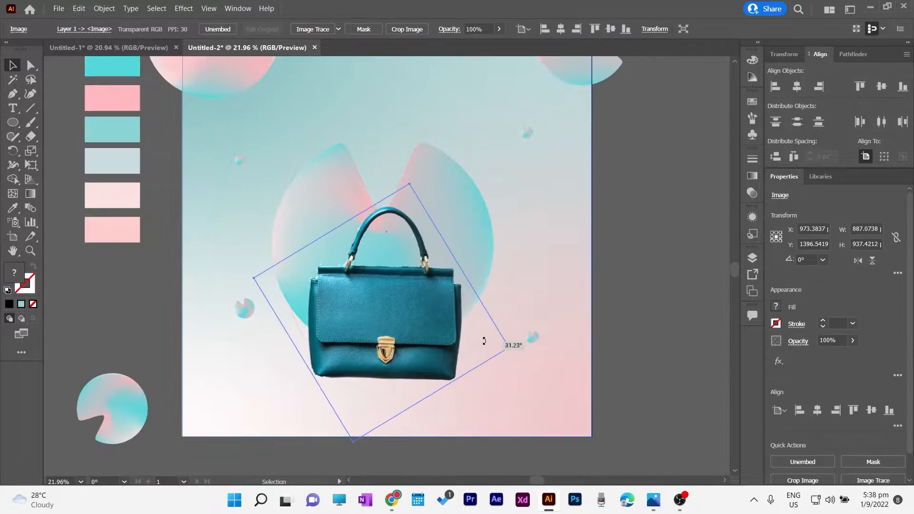
# - Shrink the teal handbag image and centre it over the central notched shape
pyautogui.moveTo(411, 306); pyautogui.dragTo(407, 277)
pyautogui.moveTo(401, 136); pyautogui.dragTo(388, 202)
pyautogui.moveTo(383, 278); pyautogui.dragTo(397, 232)
pyautogui.scroll(2, 532, 265)
pyautogui.click(531, 269)
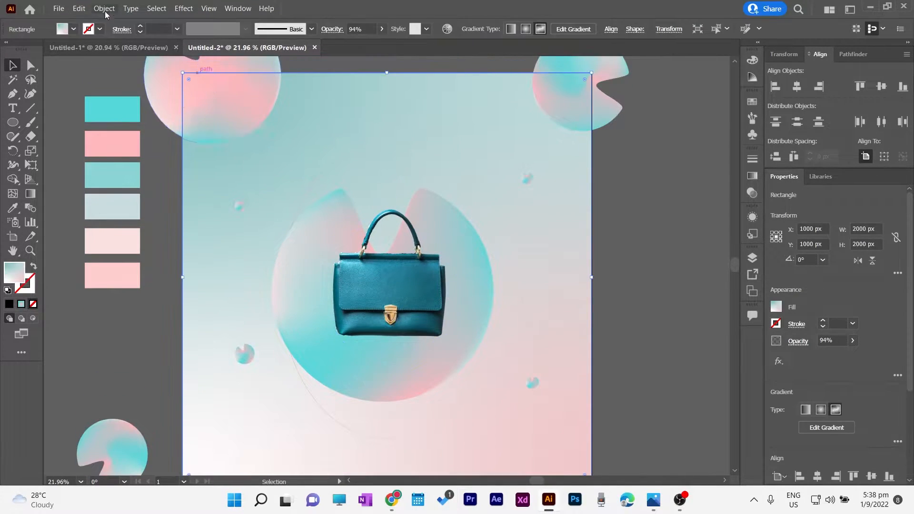
# - Offset the background rectangle by -40 px and convert the resulting path into guides
pyautogui.click(104, 8)
pyautogui.moveTo(124, 282)
pyautogui.click(296, 322)
pyautogui.press('BackSpace')
pyautogui.press('BackSpace')
pyautogui.write('-25')
pyautogui.press('Tab')
pyautogui.write('-40')
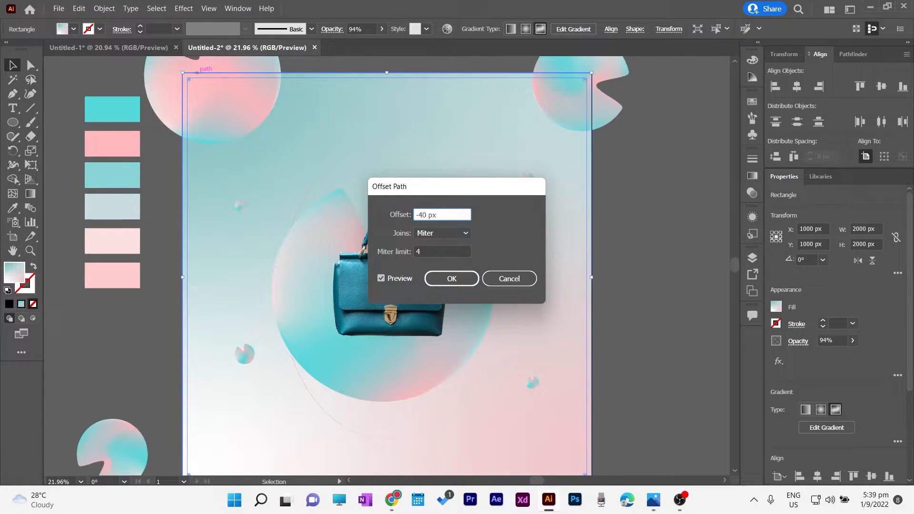
pyautogui.press('Tab')
pyautogui.click(452, 279)
pyautogui.scroll(1, 641, 252)
pyautogui.rightClick(583, 250)
pyautogui.click(638, 399)
# - Offset the background rectangle inward to an 1820 px square and turn the resulting path into margin guides
pyautogui.click(320, 104)
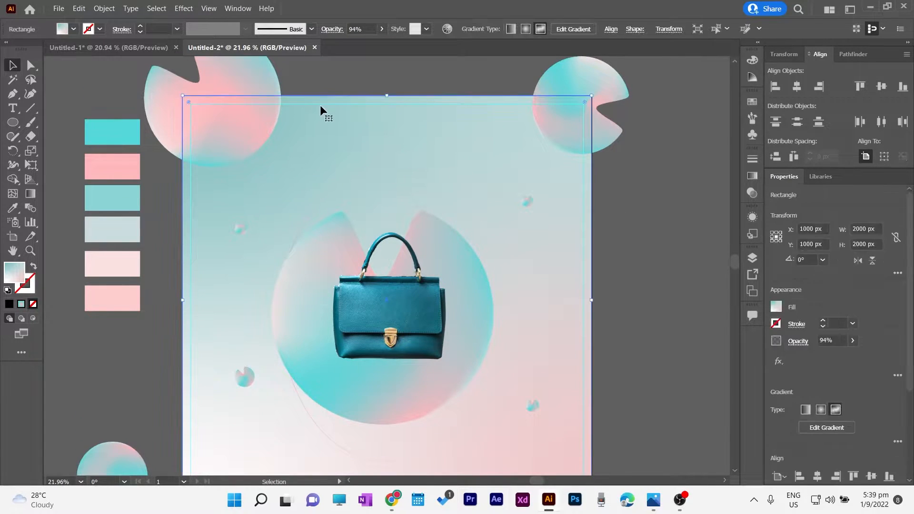
pyautogui.scroll(-1, 645, 186)
pyautogui.click(104, 9)
pyautogui.moveTo(125, 284)
pyautogui.click(286, 329)
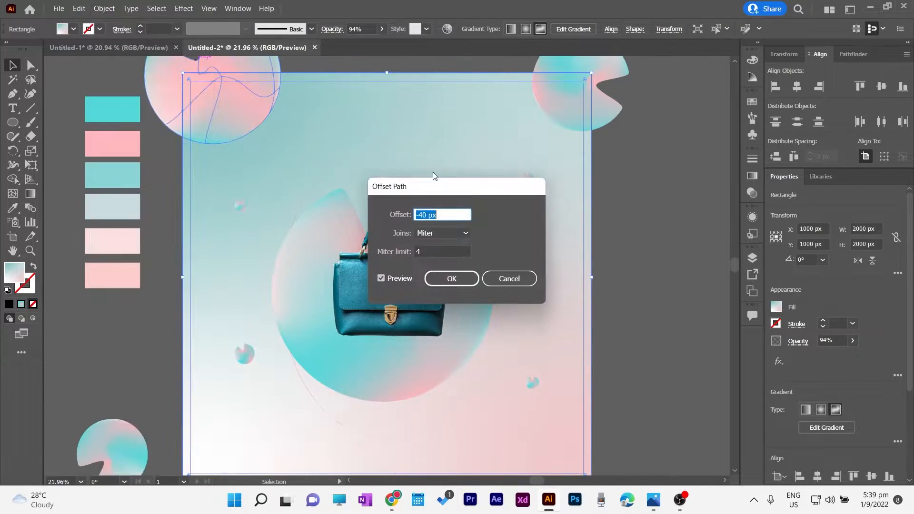
pyautogui.click(452, 278)
pyautogui.rightClick(576, 238)
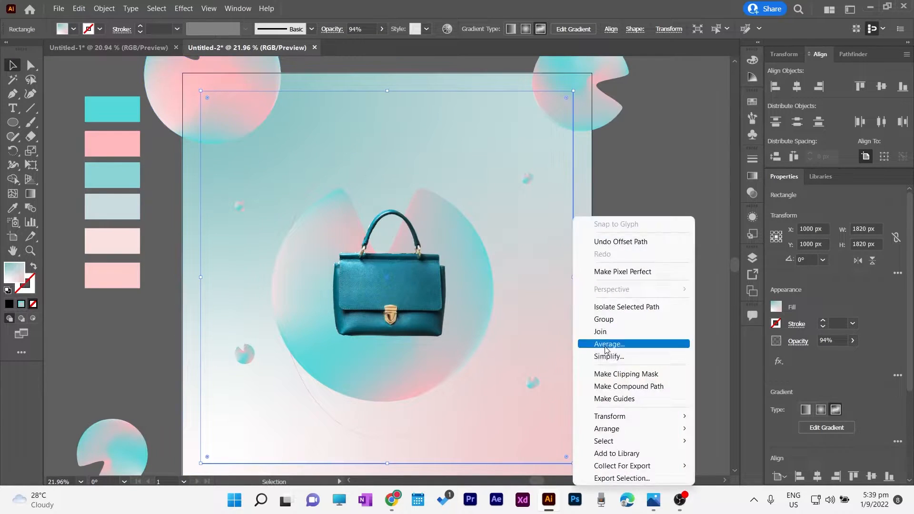
pyautogui.click(634, 398)
pyautogui.scroll(-1, 627, 288)
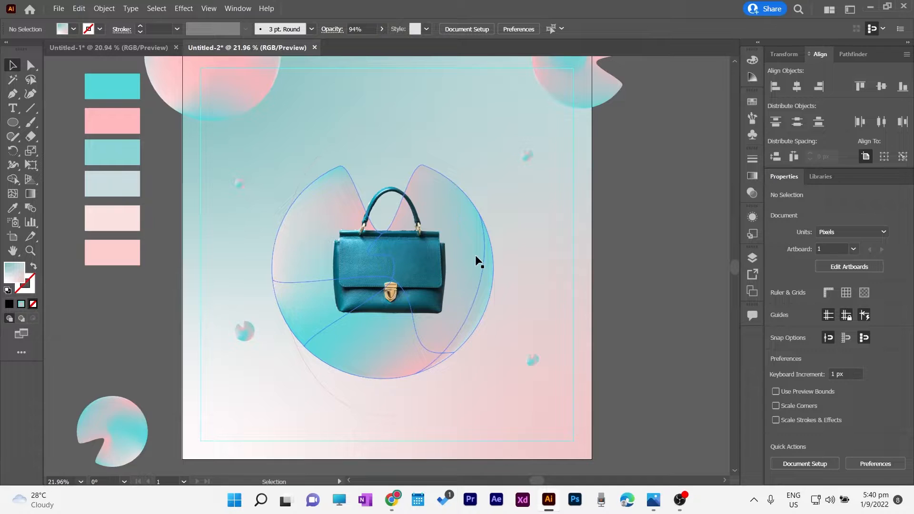
# - Nudge the central notched shape slightly upward behind the handbag
pyautogui.moveTo(475, 257)
pyautogui.mouseDown()
pyautogui.moveTo(474, 234)
pyautogui.moveTo(476, 257)
pyautogui.mouseUp()
pyautogui.click(618, 265)
pyautogui.click(655, 272)
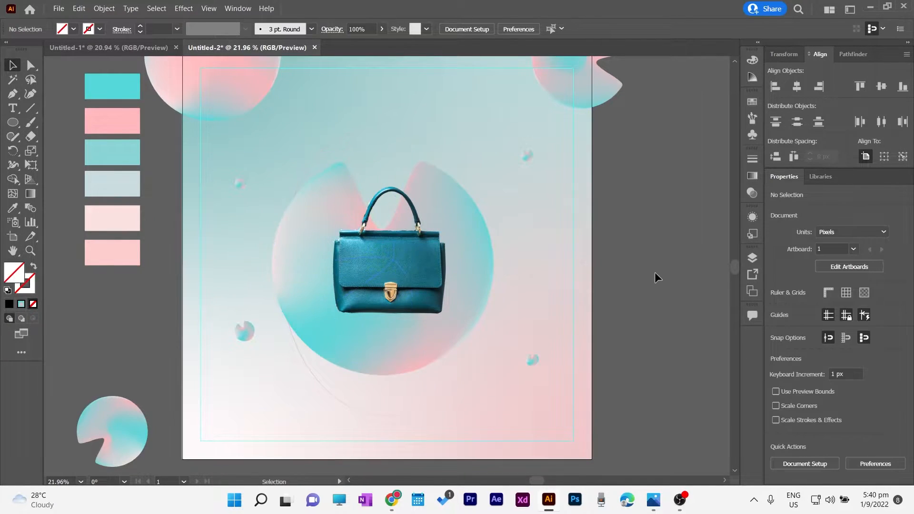
# - Resize the outline ellipse around the central shape to about 1064 px wide and 1323 px high
pyautogui.click(380, 415)
pyautogui.moveTo(381, 416); pyautogui.dragTo(380, 391)
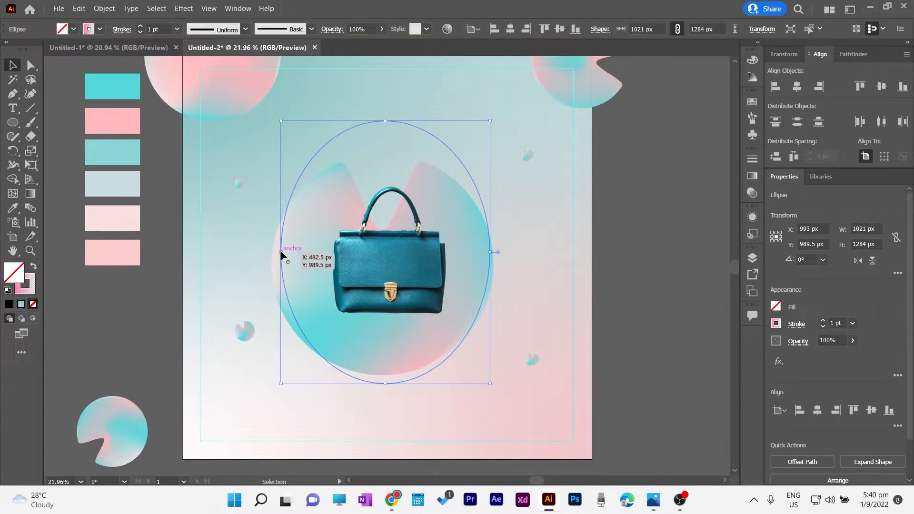
pyautogui.moveTo(281, 257); pyautogui.dragTo(274, 258)
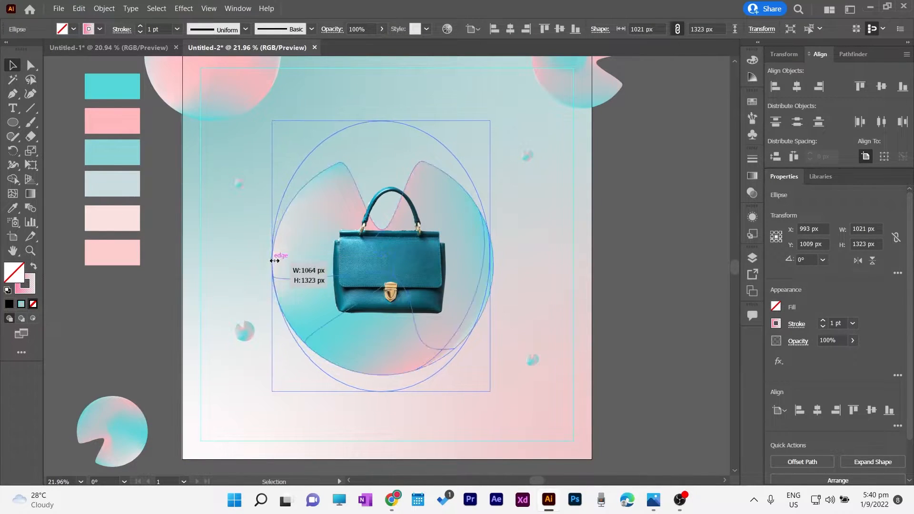
pyautogui.click(684, 237)
# - Enlarge the handbag image to about 1303 by 1320 px and position it over the central shape
pyautogui.moveTo(419, 262)
pyautogui.mouseDown()
pyautogui.moveTo(404, 267)
pyautogui.moveTo(410, 263)
pyautogui.mouseUp()
pyautogui.click(619, 267)
pyautogui.scroll(1, 619, 268)
pyautogui.scroll(-1, 619, 266)
pyautogui.click(408, 269)
pyautogui.moveTo(397, 159); pyautogui.dragTo(412, 79)
pyautogui.click(603, 282)
pyautogui.scroll(1, 604, 281)
pyautogui.moveTo(359, 282); pyautogui.dragTo(356, 311)
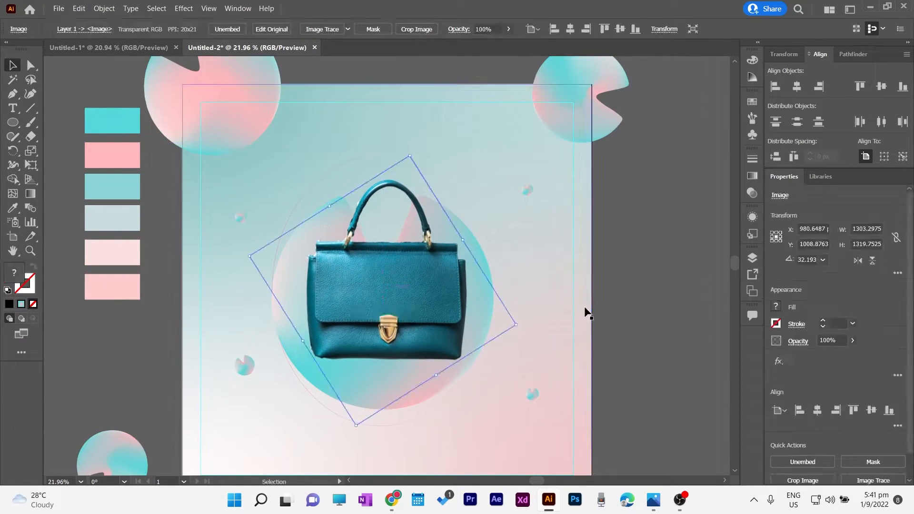
# - Shift the handbag slightly down over the central shape and undo the last sideways shift
pyautogui.click(585, 307)
pyautogui.scroll(-3, 585, 308)
pyautogui.moveTo(404, 259); pyautogui.dragTo(397, 277)
pyautogui.click(603, 270)
pyautogui.scroll(1, 604, 270)
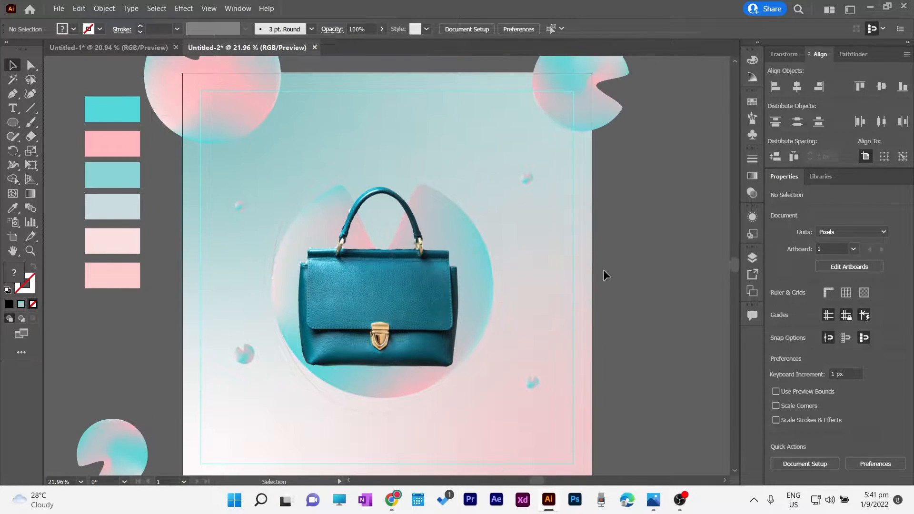
pyautogui.hotkey('ctrl', 'z')
pyautogui.click(664, 300)
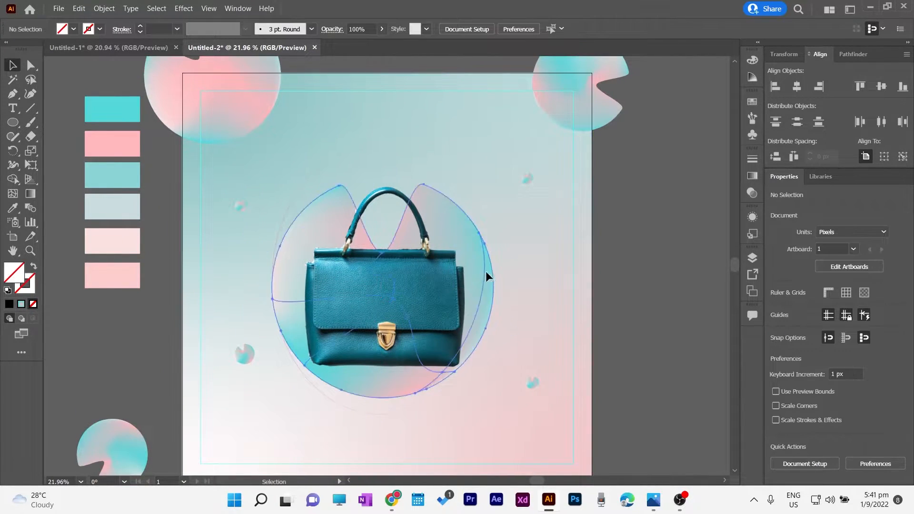
# - Rotate the central gradient shape behind the handbag so its notch faces downward
pyautogui.moveTo(428, 310); pyautogui.dragTo(219, 348)
pyautogui.click(634, 333)
pyautogui.scroll(-1, 633, 332)
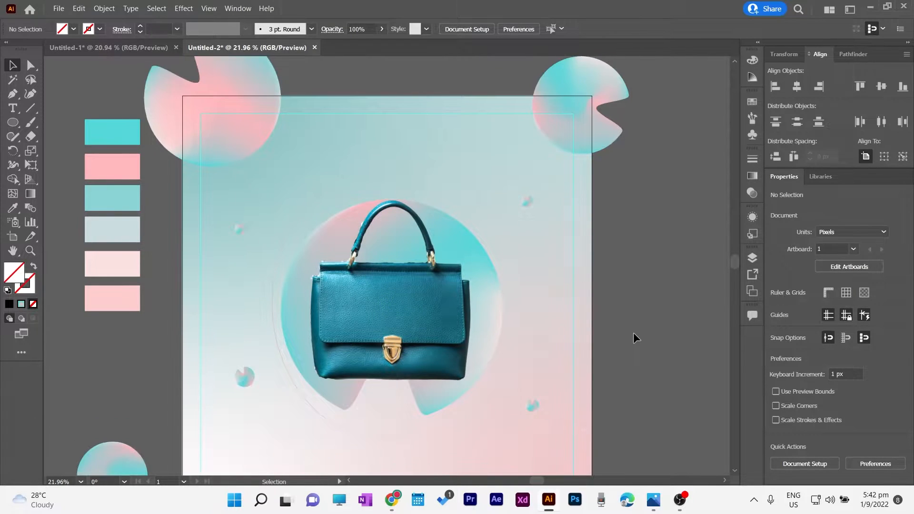
# - Pull the notch's inner mesh point down to the circle's lower edge to close the notch into a full circle
pyautogui.click(498, 307)
pyautogui.click(440, 349)
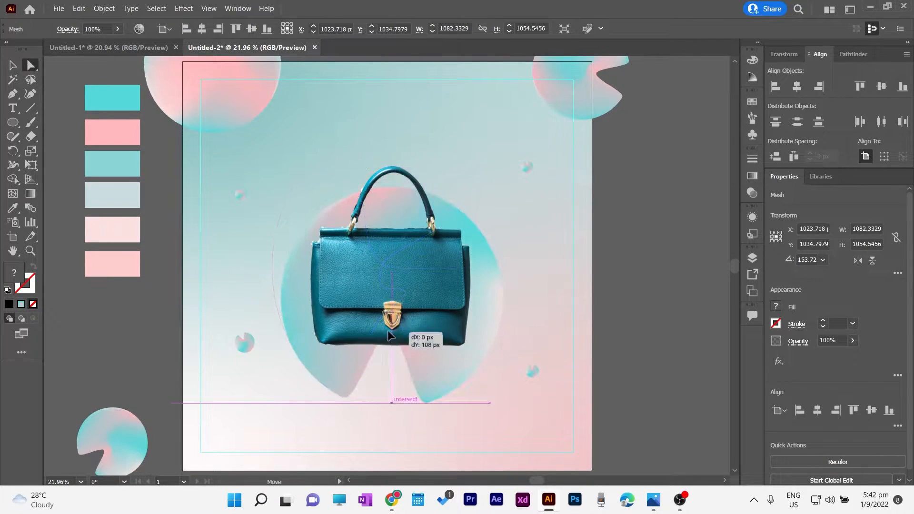
pyautogui.moveTo(391, 310); pyautogui.dragTo(383, 387)
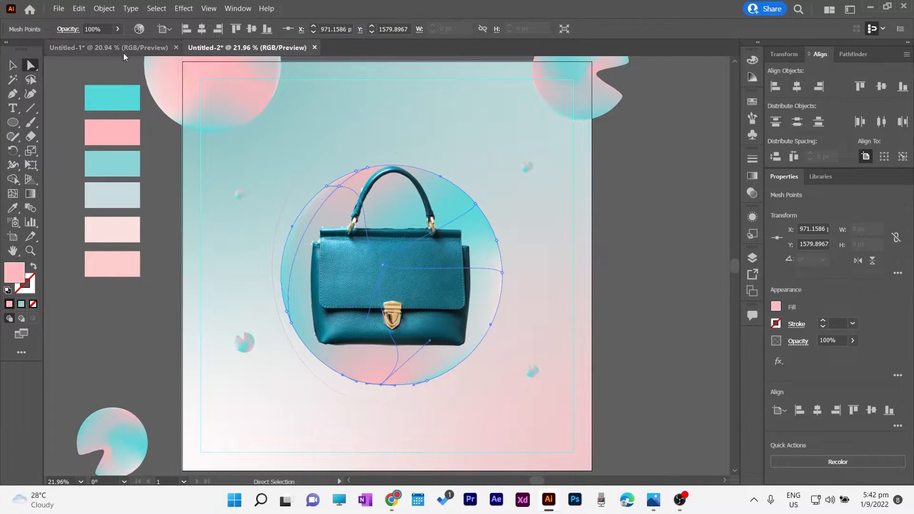
pyautogui.click(633, 192)
pyautogui.press('v')
pyautogui.scroll(1, 633, 191)
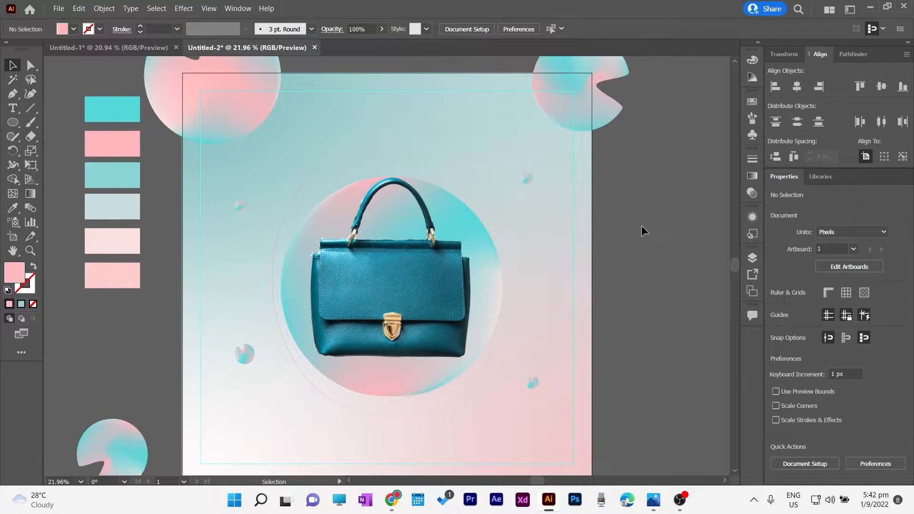
# - Enlarge the central gradient circle evenly so it surrounds the whole handbag
pyautogui.scroll(2, 641, 228)
pyautogui.scroll(-3, 642, 228)
pyautogui.scroll(1, 641, 227)
pyautogui.scroll(-1, 619, 226)
pyautogui.click(492, 225)
pyautogui.moveTo(541, 204); pyautogui.dragTo(497, 234)
# - Enlarge the thin outline ellipse so its lower edge extends beyond the central gradient circle
pyautogui.click(490, 235)
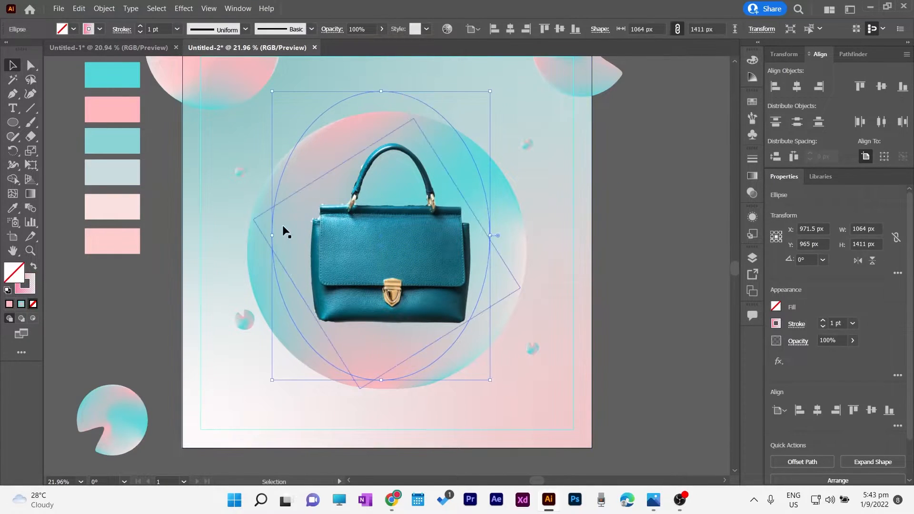
pyautogui.moveTo(390, 382); pyautogui.dragTo(388, 414)
pyautogui.click(635, 259)
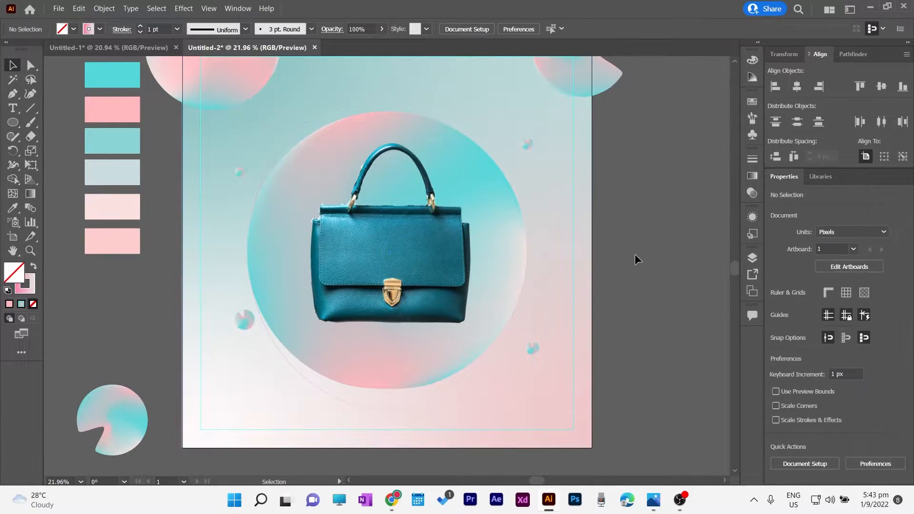
pyautogui.scroll(2, 635, 260)
pyautogui.scroll(-1, 636, 259)
pyautogui.scroll(1, 635, 259)
# - Fine-tune the handbag's position to centre it horizontally on the gradient circle
pyautogui.click(507, 229)
pyautogui.click(636, 278)
pyautogui.scroll(-1, 635, 278)
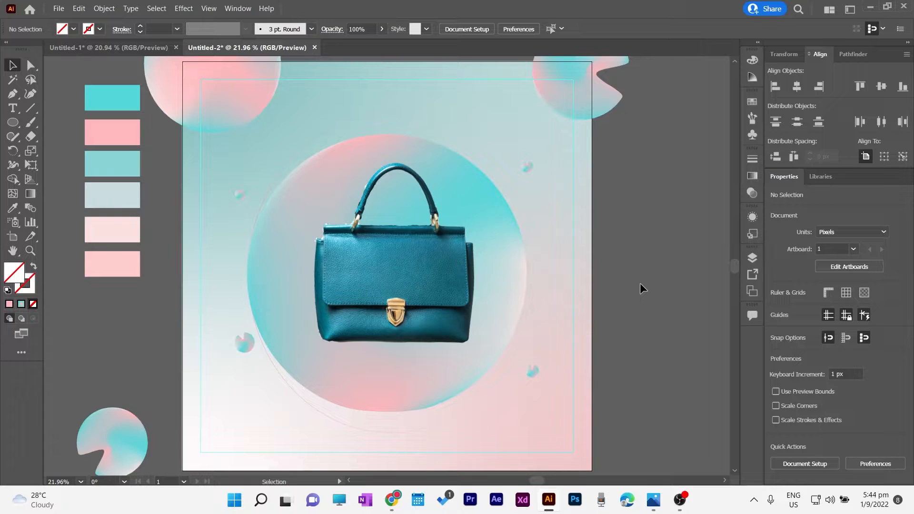
pyautogui.scroll(2, 639, 283)
pyautogui.moveTo(448, 296); pyautogui.dragTo(441, 299)
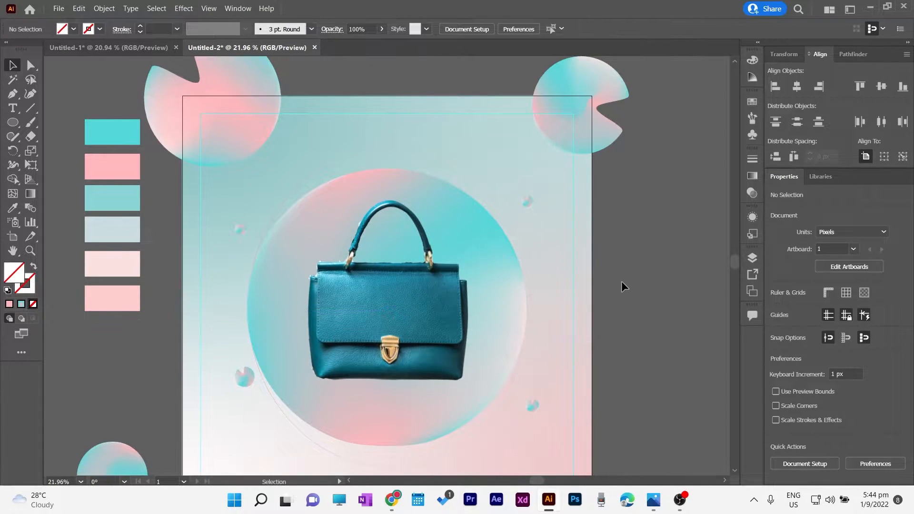
# - Copy a tiny gradient circle to the artboard's lower-left corner
pyautogui.scroll(-1, 621, 281)
pyautogui.click(510, 255)
pyautogui.moveTo(510, 254); pyautogui.dragTo(236, 315)
pyautogui.scroll(1, 723, 387)
pyautogui.scroll(1, 296, 404)
pyautogui.click(295, 404)
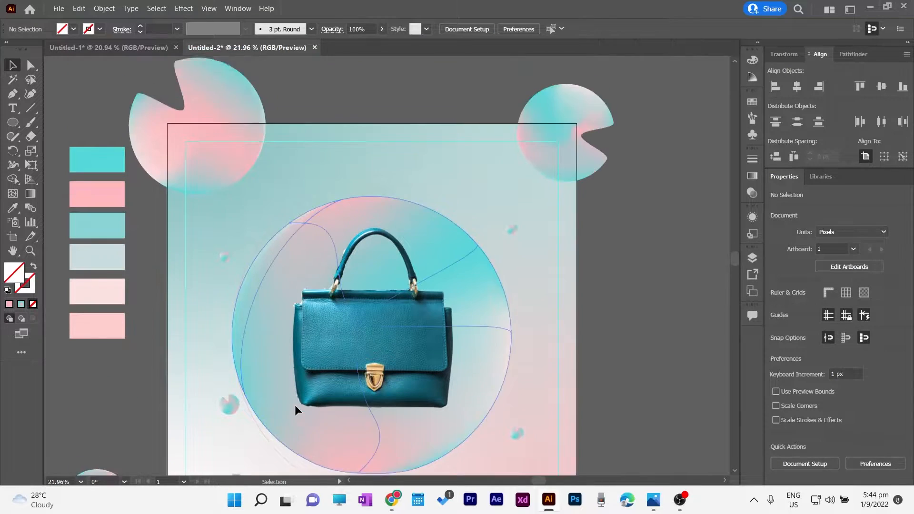
pyautogui.scroll(-2, 295, 405)
# - Add the two-line text "LOGO HERE" near the artboard's upper-right corner and fill it white
pyautogui.press('t')
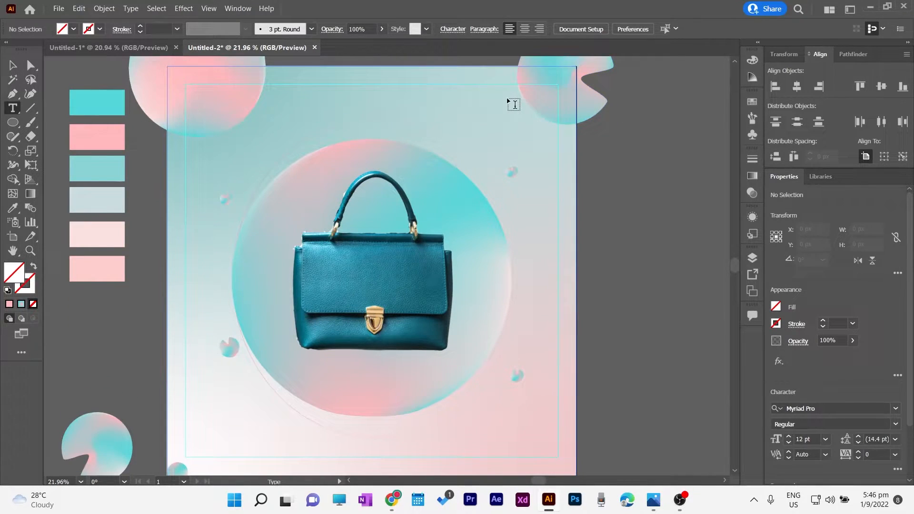
pyautogui.click(510, 101)
pyautogui.press('Escape')
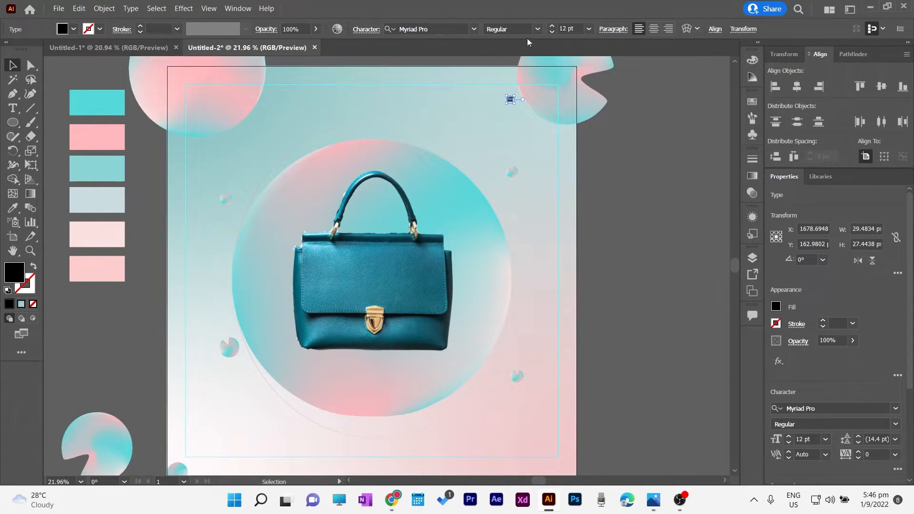
pyautogui.click(776, 307)
pyautogui.click(652, 362)
# - Enlarge the LOGO HERE text to 89 pt, set it inside the upper-right margin and bring it in front of the gradient circle
pyautogui.click(589, 28)
pyautogui.click(599, 224)
pyautogui.moveTo(521, 99); pyautogui.dragTo(554, 113)
pyautogui.rightClick(543, 106)
pyautogui.moveTo(634, 306)
pyautogui.click(737, 306)
pyautogui.click(552, 25)
# - Make the word LOGO bold and widen the letter spacing of HERE to match LOGO's width
pyautogui.doubleClick(529, 115)
pyautogui.scroll(-1, 512, 29)
pyautogui.click(10, 65)
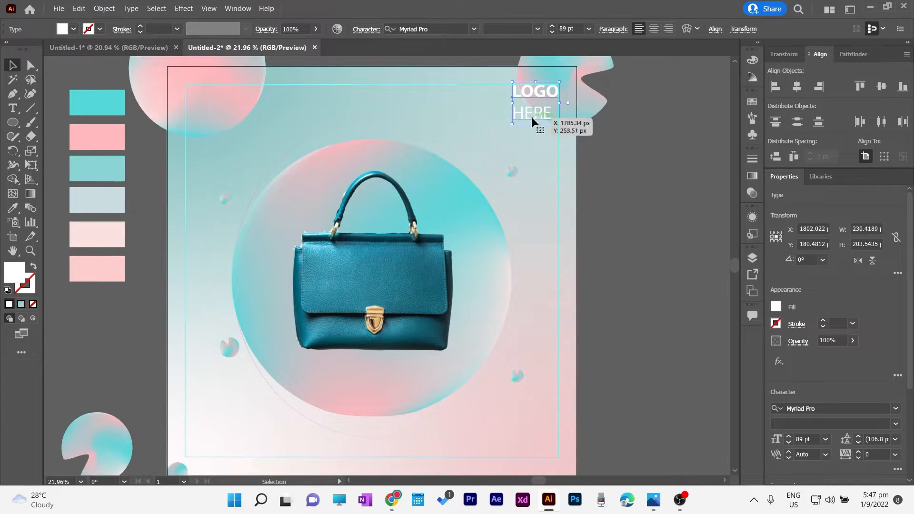
pyautogui.doubleClick(531, 118)
pyautogui.click(12, 65)
pyautogui.doubleClick(514, 114)
pyautogui.moveTo(512, 114); pyautogui.dragTo(554, 114)
pyautogui.scroll(-3, 859, 362)
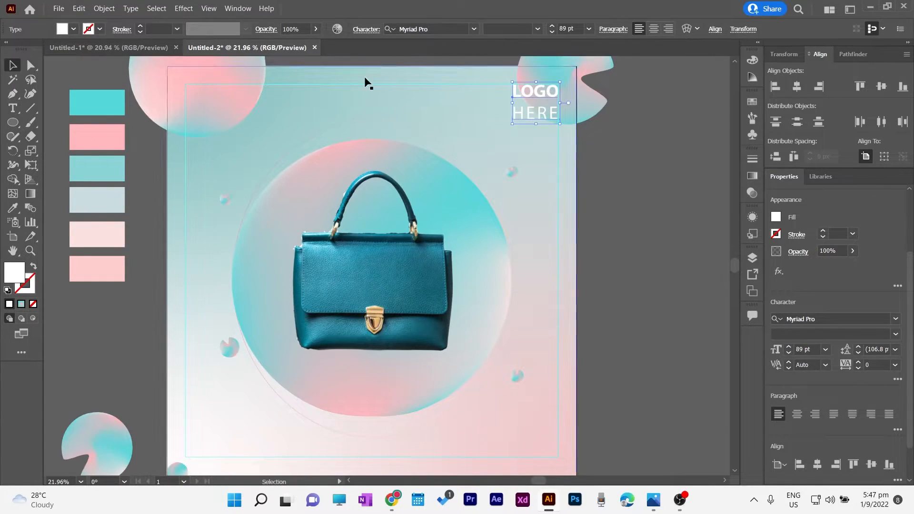
# - Recolour the word LOGO with a teal sampled from the handbag
pyautogui.moveTo(513, 91); pyautogui.dragTo(560, 91)
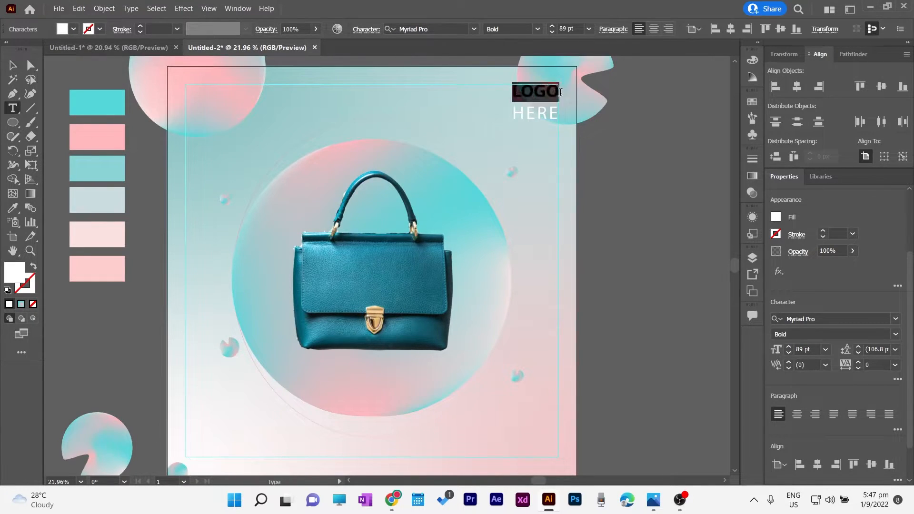
pyautogui.click(299, 267)
pyautogui.press('v')
pyautogui.click(595, 161)
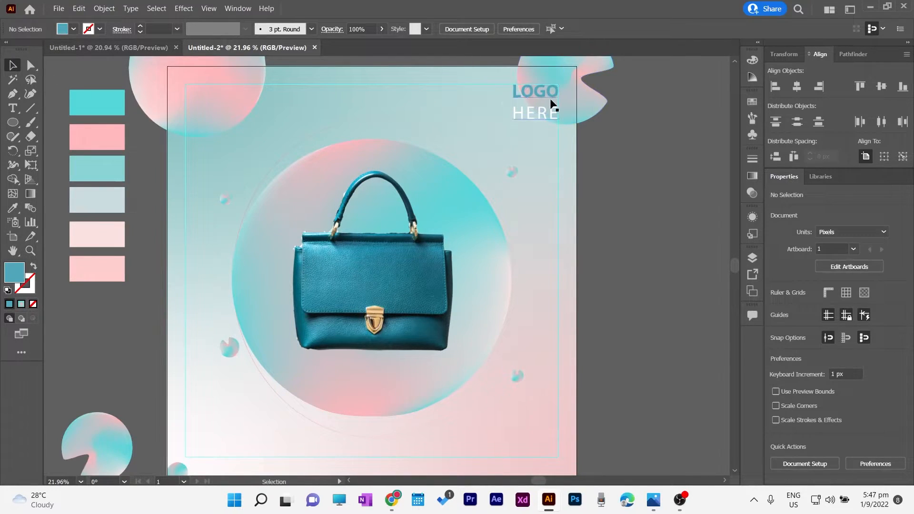
# - Change the fill of the word LOGO to a darker teal in the Color Picker
pyautogui.press('t')
pyautogui.moveTo(513, 91); pyautogui.dragTo(568, 90)
pyautogui.doubleClick(15, 275)
pyautogui.moveTo(418, 243); pyautogui.dragTo(411, 278)
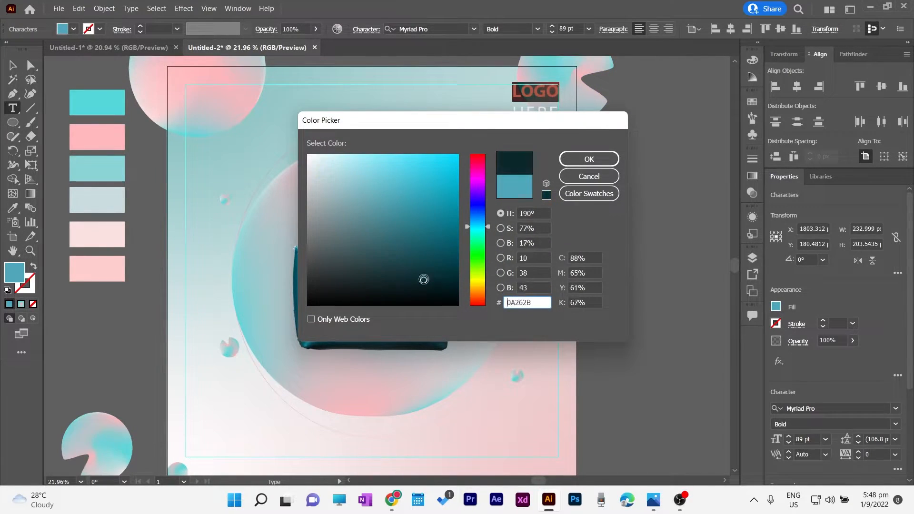
pyautogui.moveTo(448, 191); pyautogui.dragTo(458, 257)
pyautogui.click(589, 159)
pyautogui.keyDown('ctrl'); pyautogui.click(610, 184); pyautogui.keyUp('ctrl')
# - Draw a small rectangle outside the artboard as a swatch of LOGO's dark teal fill
pyautogui.click(523, 92)
pyautogui.doubleClick(523, 92)
pyautogui.click(13, 65)
pyautogui.click(615, 198)
pyautogui.moveTo(12, 122); pyautogui.dragTo(53, 122)
pyautogui.moveTo(617, 146); pyautogui.dragTo(664, 172)
pyautogui.click(13, 65)
pyautogui.click(601, 190)
# - Set the LOGO HERE text to 82 pt with 76 pt leading and fit it against the upper-right margin guides
pyautogui.click(528, 117)
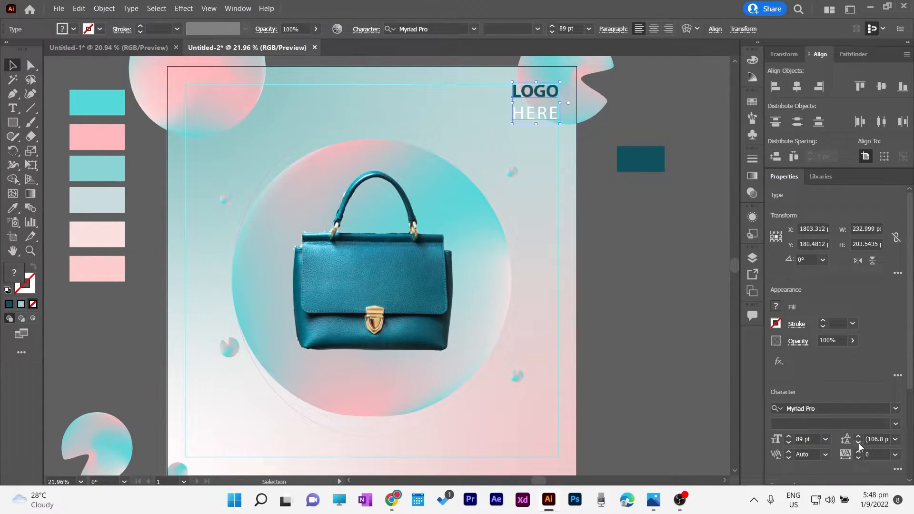
pyautogui.moveTo(528, 96); pyautogui.dragTo(531, 94)
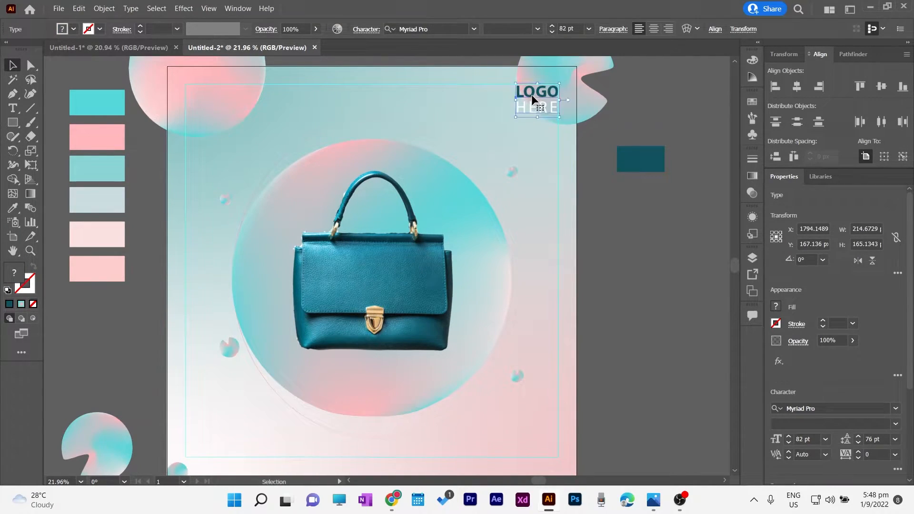
pyautogui.click(645, 205)
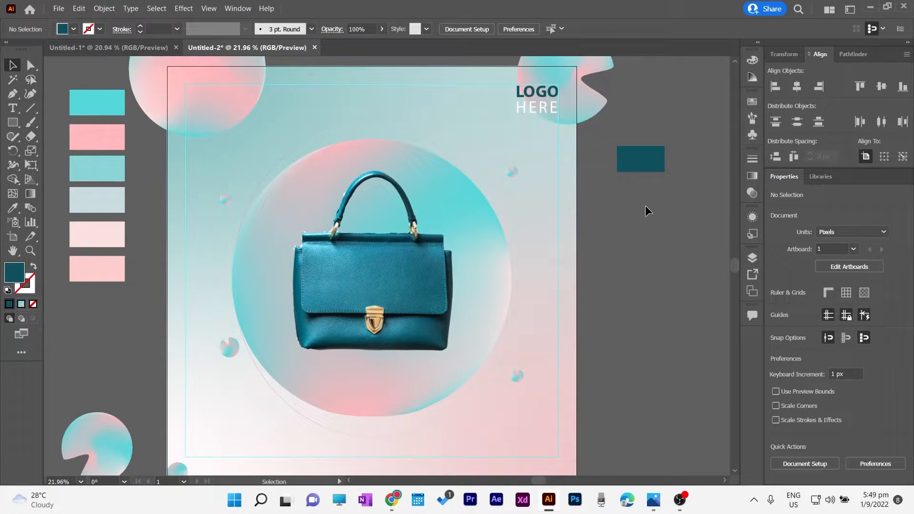
# - Add the heading text "BAG COLLECTION" above the handbag and shift it up towards the upper margin
pyautogui.click(12, 108)
pyautogui.click(339, 119)
pyautogui.write('SPECI')
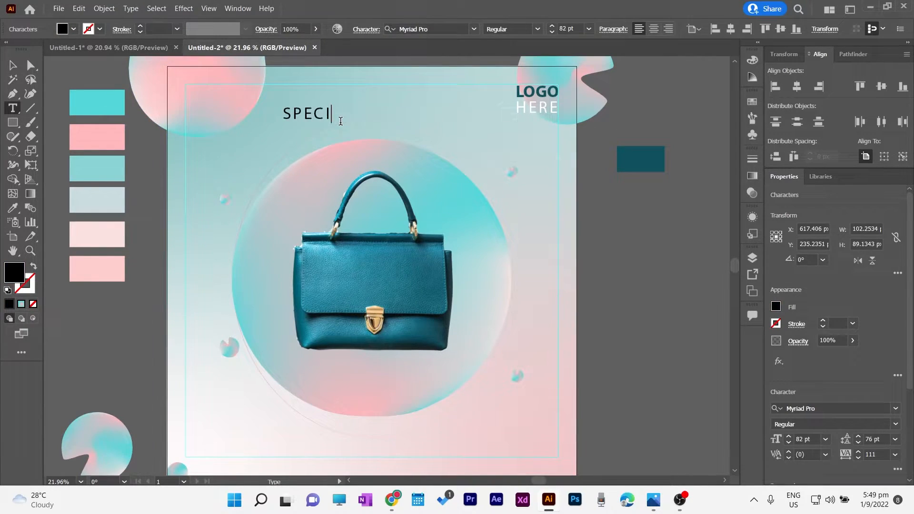
pyautogui.click(14, 68)
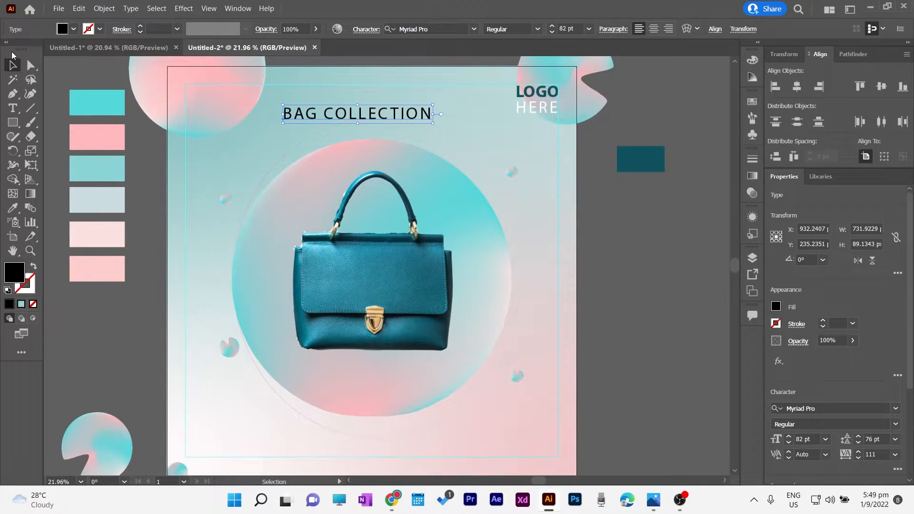
pyautogui.moveTo(402, 111); pyautogui.dragTo(429, 93)
# - Fill the BAG COLLECTION heading white and set its font style to Bold
pyautogui.click(776, 307)
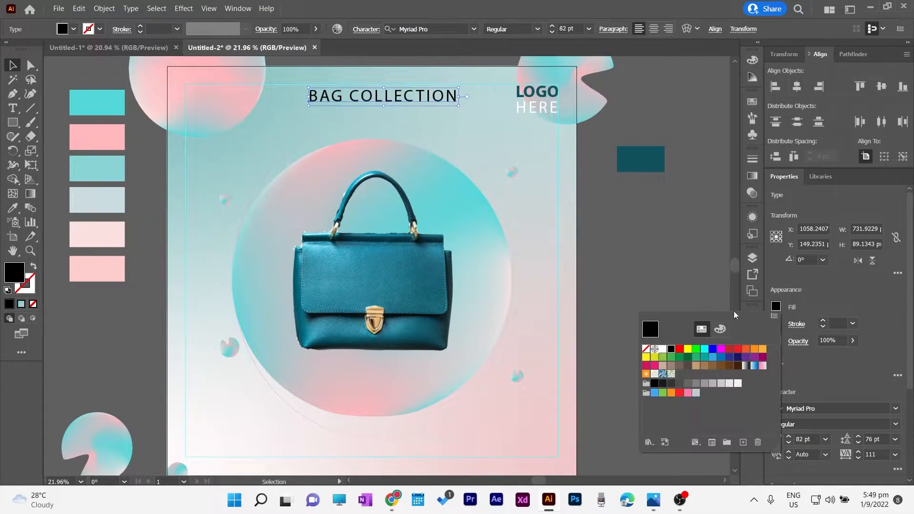
pyautogui.click(663, 349)
pyautogui.click(537, 29)
pyautogui.click(502, 56)
# - Enlarge the BAG COLLECTION heading to 119 pt and centre it above the handbag circle
pyautogui.hotkey('ctrl', 'alt', 'q')
pyautogui.scroll(20, 570, 29)
pyautogui.moveTo(411, 95); pyautogui.dragTo(353, 104)
pyautogui.click(605, 173)
pyautogui.click(630, 183)
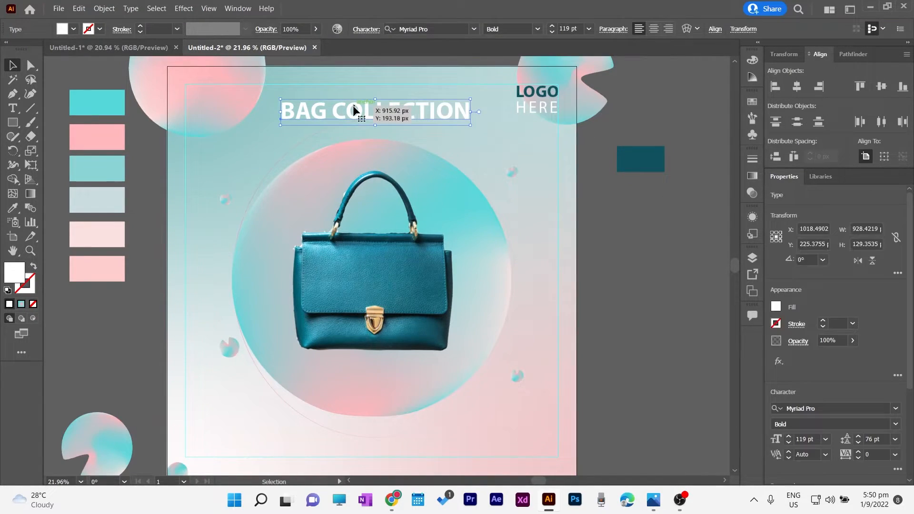
pyautogui.click(603, 279)
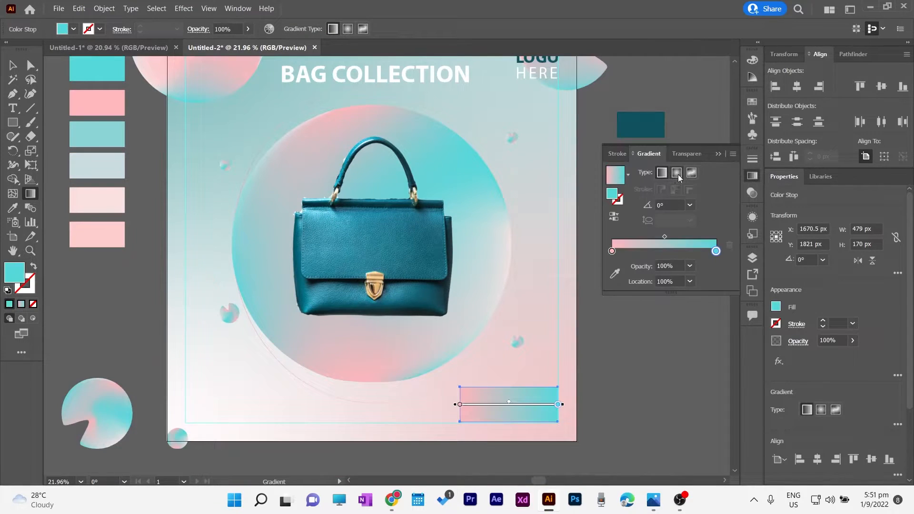
# - Try a freeform gradient on the lower-right rectangle and return it to a linear gradient
pyautogui.click(692, 173)
pyautogui.click(663, 173)
pyautogui.click(13, 65)
pyautogui.click(680, 353)
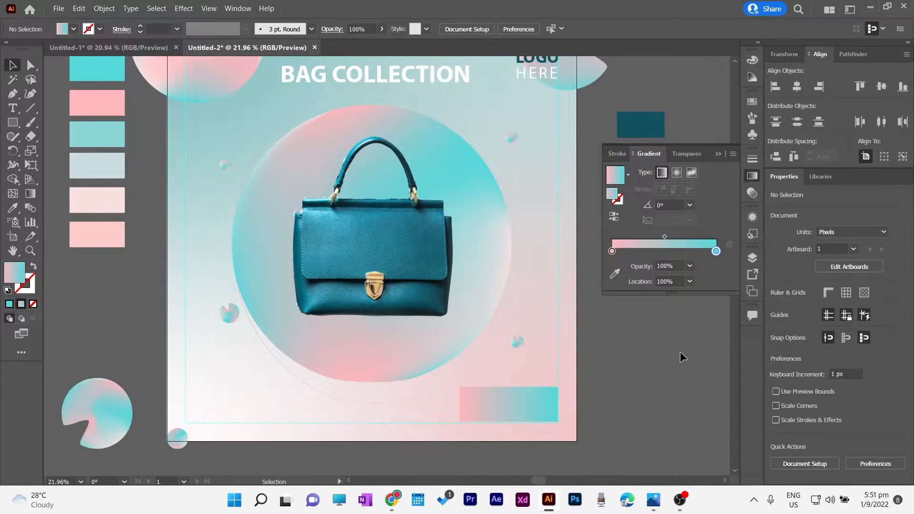
# - Round the corners of the lower-right gradient rectangle and give it a dark grey drop shadow
pyautogui.click(528, 405)
pyautogui.click(183, 8)
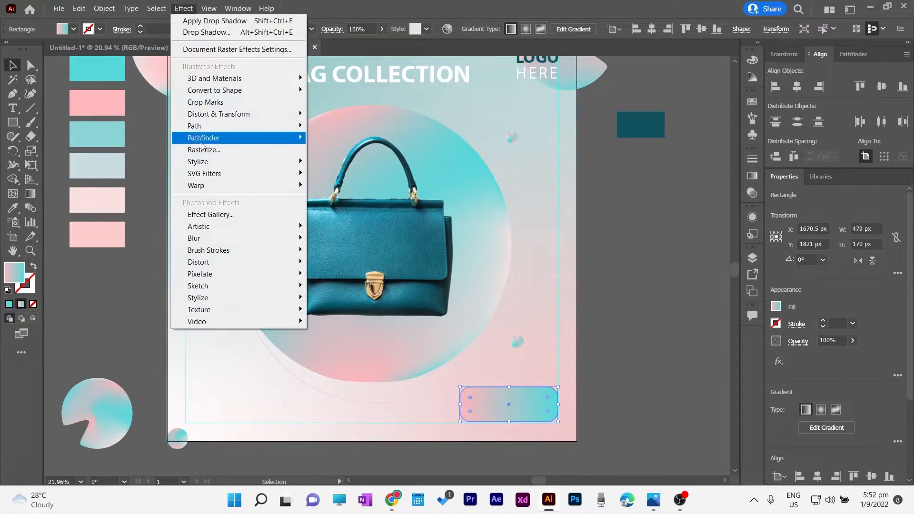
pyautogui.click(333, 139)
pyautogui.click(354, 139)
pyautogui.click(357, 153)
pyautogui.click(359, 232)
pyautogui.click(316, 275)
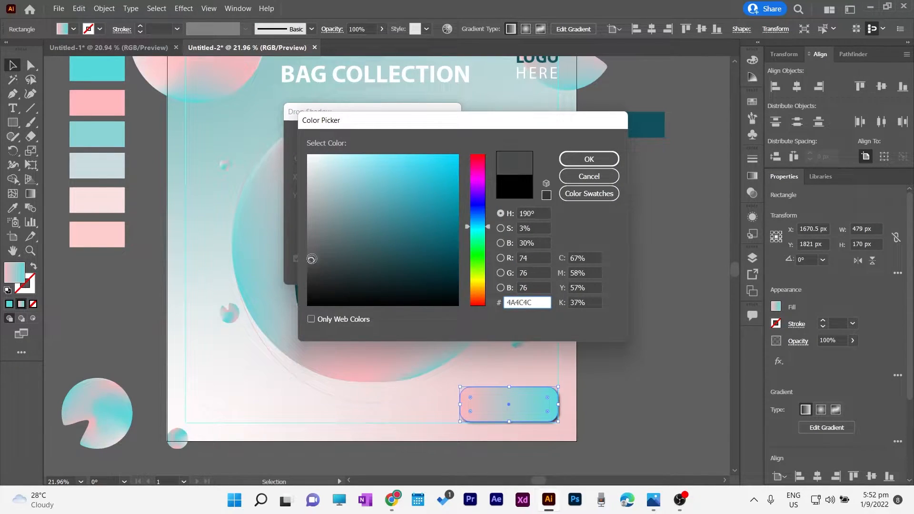
pyautogui.click(589, 159)
pyautogui.press('Return')
pyautogui.click(656, 295)
# - Copy the BAG COLLECTION heading to the artboard's lower-right area and change its wording to "ORDER NOW"
pyautogui.scroll(1, 653, 291)
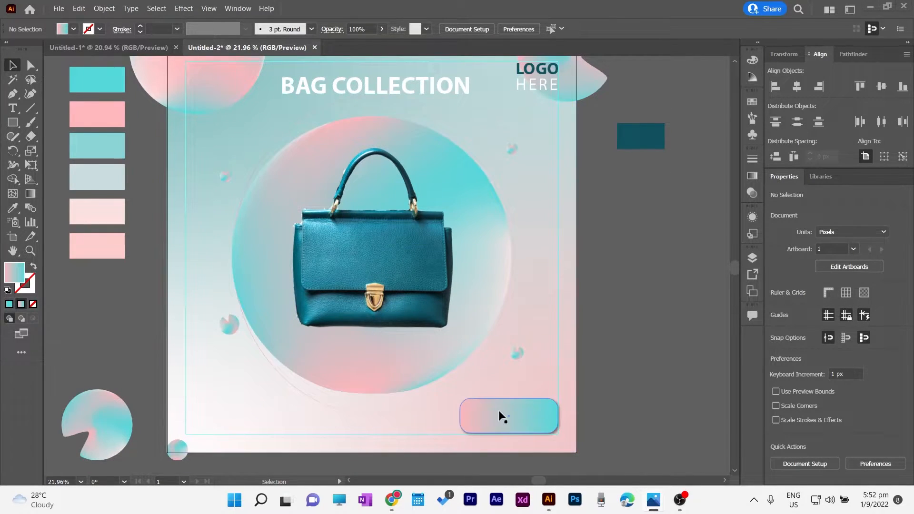
pyautogui.click(325, 87)
pyautogui.moveTo(325, 87); pyautogui.dragTo(605, 367)
pyautogui.doubleClick(604, 360)
pyautogui.press('Delete')
pyautogui.press('Delete')
pyautogui.press('Delete')
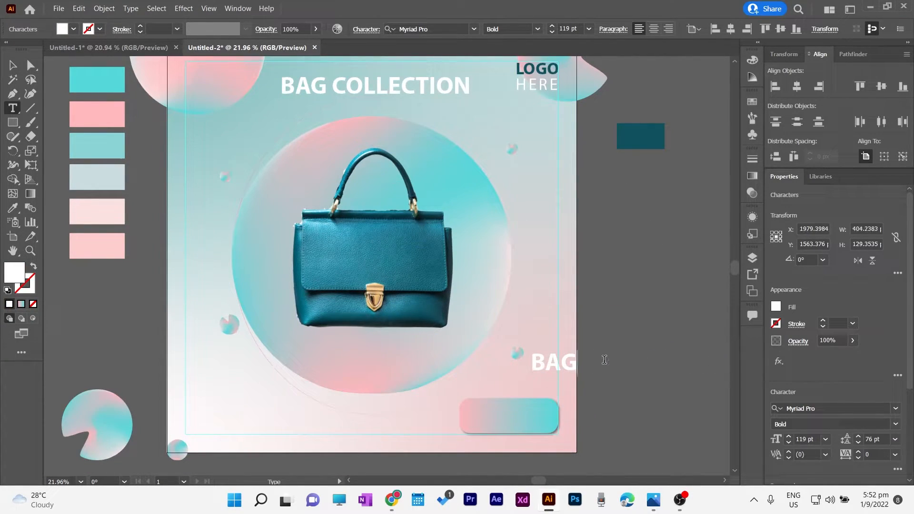
pyautogui.click(14, 67)
# - Reduce the ORDER NOW text to 82 pt and place it in the artboard's lower-right corner
pyautogui.click(535, 427)
pyautogui.moveTo(615, 363); pyautogui.dragTo(502, 421)
pyautogui.click(553, 30)
pyautogui.click(553, 31)
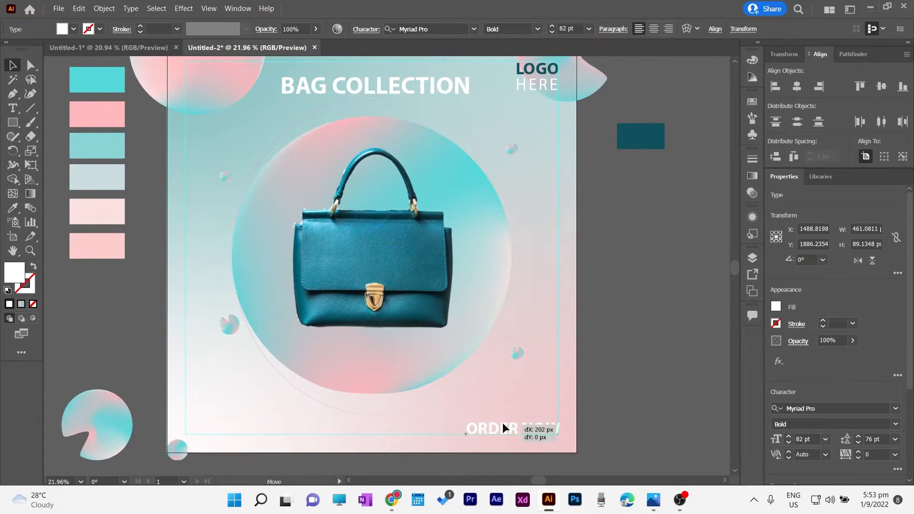
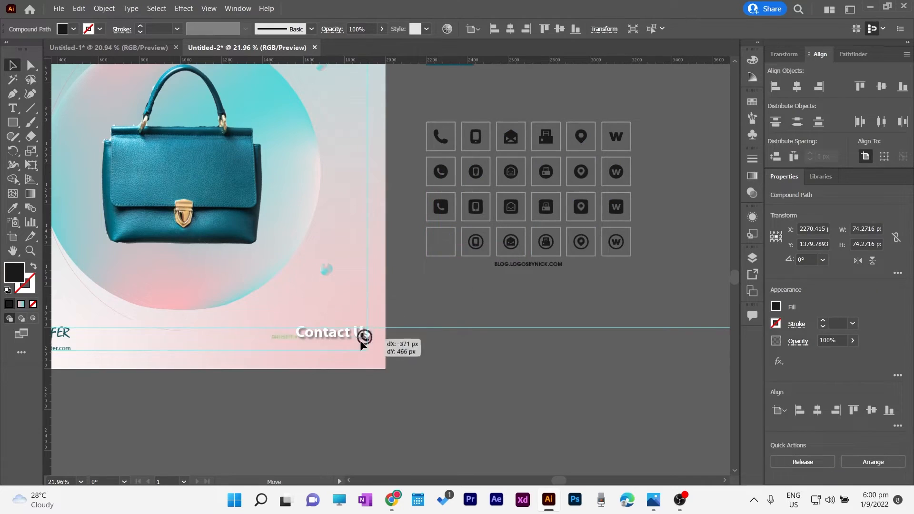
# - Move the circled phone icon from the icon set to just below the start of the Contact Us text
pyautogui.click(465, 345)
pyautogui.hotkey('ctrl', '+')
pyautogui.hotkey('ctrl', '+')
pyautogui.hotkey('ctrl', '+')
pyautogui.hotkey('ctrl', '+')
pyautogui.moveTo(466, 346); pyautogui.dragTo(489, 179)
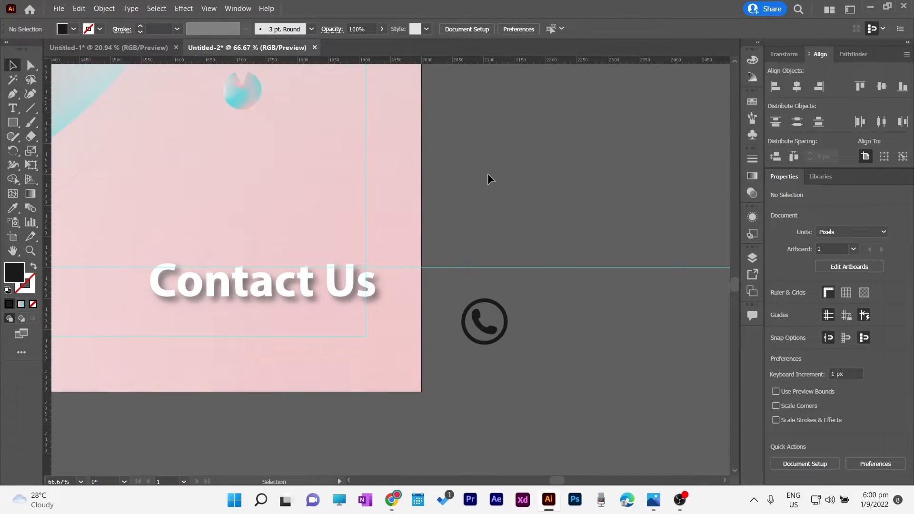
pyautogui.moveTo(489, 336); pyautogui.dragTo(170, 330)
# - Fill the circled phone icon under the Contact Us text with white
pyautogui.click(776, 306)
pyautogui.click(663, 349)
pyautogui.click(471, 313)
pyautogui.click(504, 320)
pyautogui.click(142, 116)
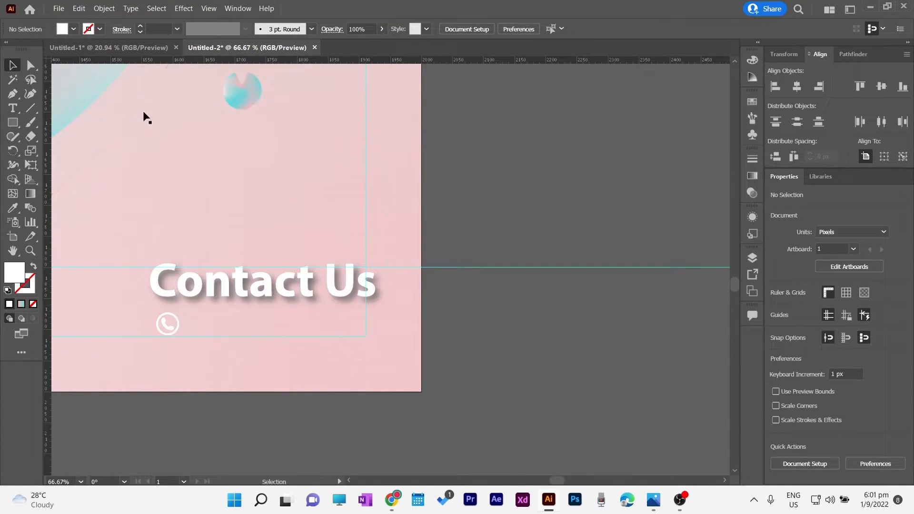
# - Add a text line with the contact phone number to the right of the phone icon
pyautogui.press('t')
pyautogui.click(215, 327)
pyautogui.write('+123-456-789')
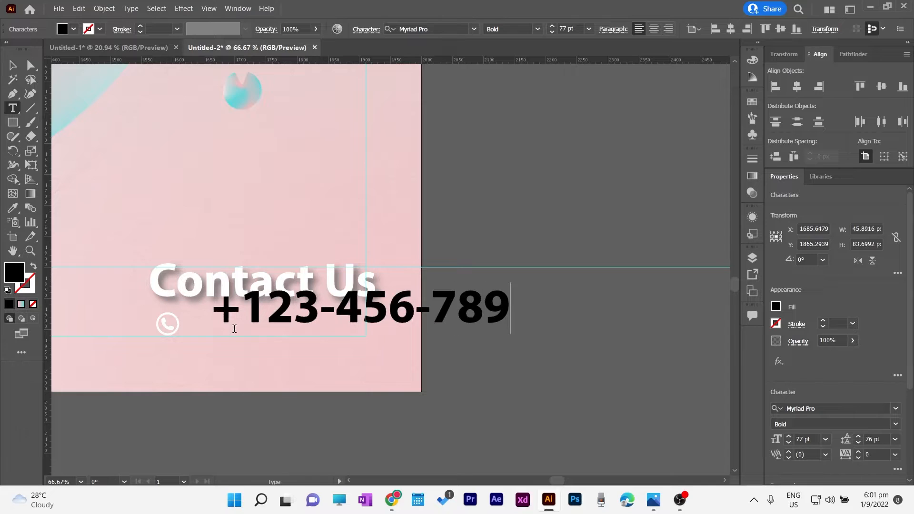
pyautogui.press('Escape')
# - Format the phone number as white Regular text at 24 pt and place it beside the phone icon
pyautogui.click(776, 307)
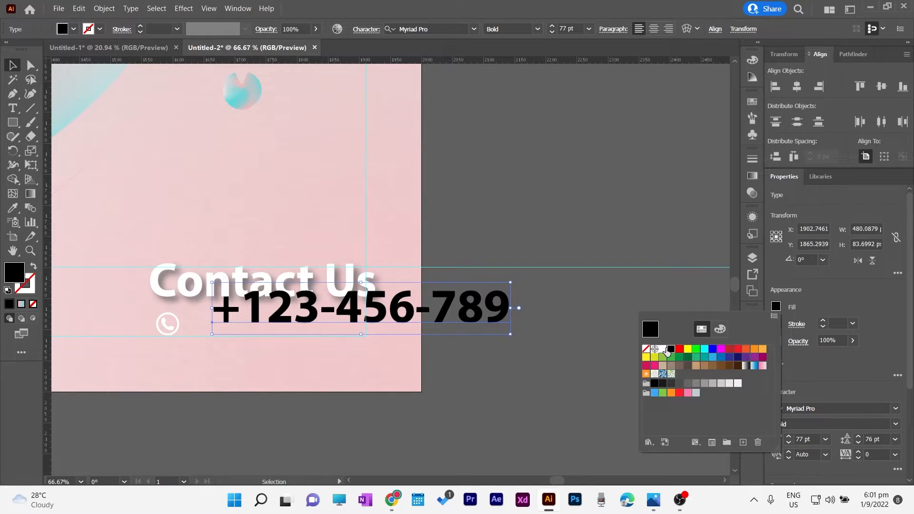
pyautogui.click(660, 347)
pyautogui.click(538, 29)
pyautogui.click(533, 44)
pyautogui.click(589, 29)
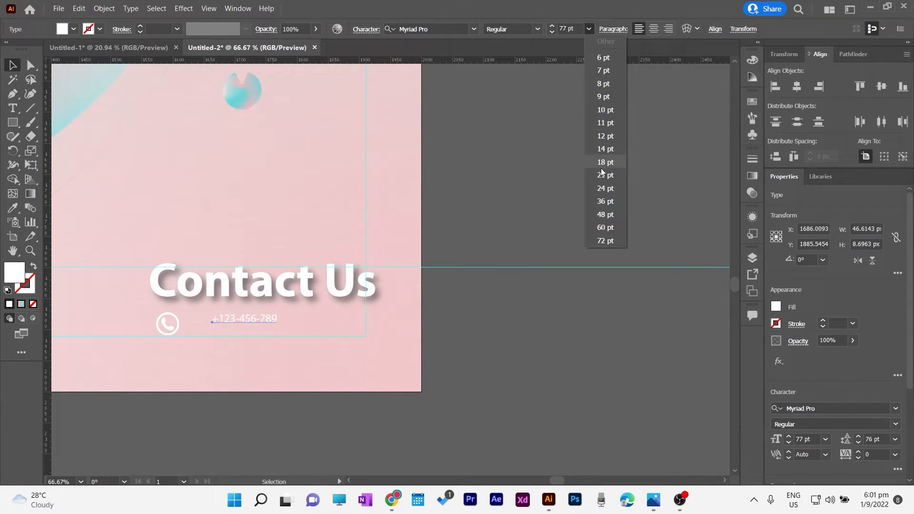
pyautogui.click(603, 188)
pyautogui.moveTo(267, 320); pyautogui.dragTo(238, 330)
pyautogui.click(453, 331)
# - Place the circled envelope icon, about 40 px wide, after the phone number and fill it white
pyautogui.moveTo(514, 290); pyautogui.dragTo(211, 423)
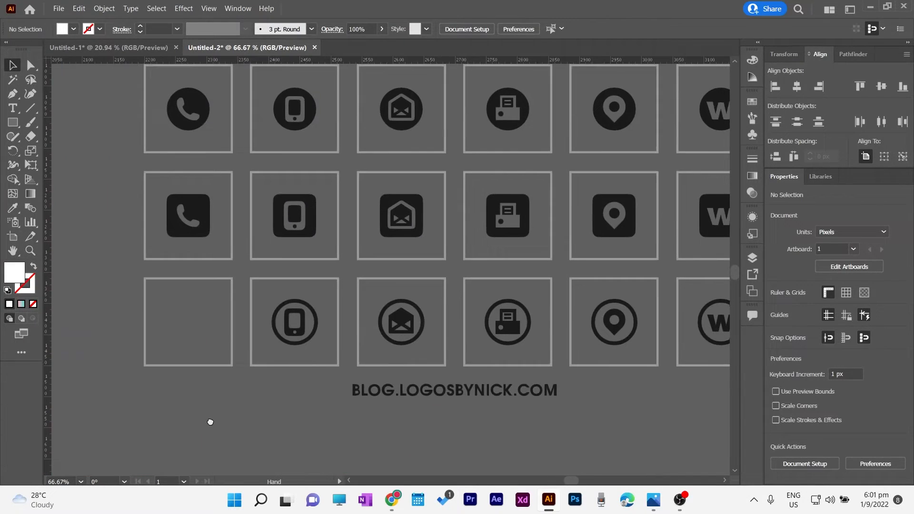
pyautogui.moveTo(399, 293); pyautogui.dragTo(306, 330)
pyautogui.moveTo(328, 295); pyautogui.dragTo(346, 359)
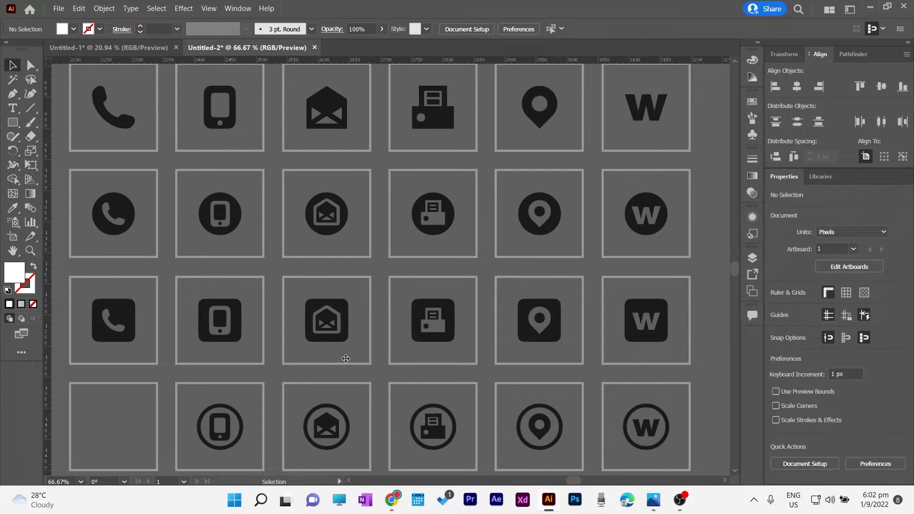
pyautogui.hotkey('ctrl', '0')
pyautogui.moveTo(656, 347); pyautogui.dragTo(588, 275)
pyautogui.moveTo(656, 274); pyautogui.dragTo(494, 381)
pyautogui.click(777, 307)
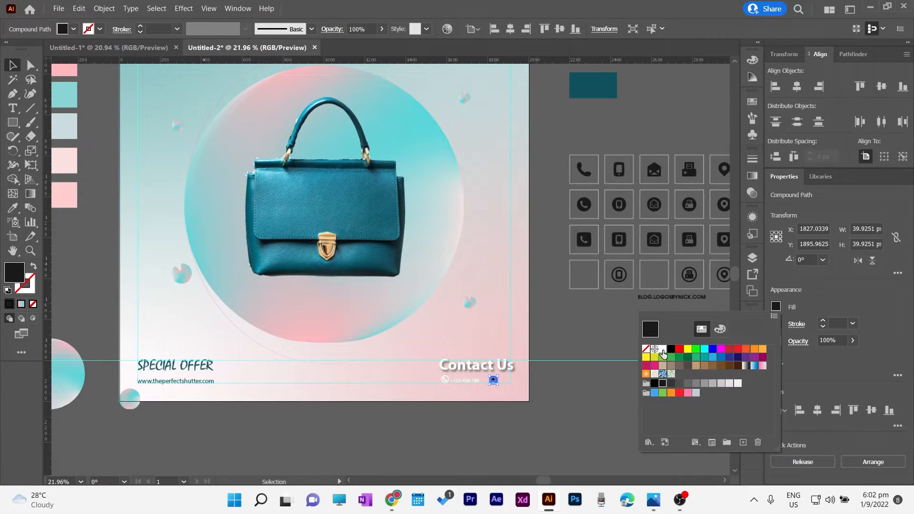
pyautogui.click(660, 350)
pyautogui.click(601, 340)
# - Move the white envelope icon closer to the end of the phone number
pyautogui.hotkey('ctrl', '+')
pyautogui.hotkey('ctrl', '+')
pyautogui.hotkey('ctrl', '+')
pyautogui.moveTo(603, 404); pyautogui.dragTo(452, 191)
pyautogui.moveTo(495, 310); pyautogui.dragTo(469, 314)
pyautogui.click(595, 313)
pyautogui.scroll(1, 593, 316)
pyautogui.click(639, 318)
# - Place the circled W icon, about 37 px wide, in the contact row against the right margin guide
pyautogui.moveTo(668, 222); pyautogui.dragTo(385, 359)
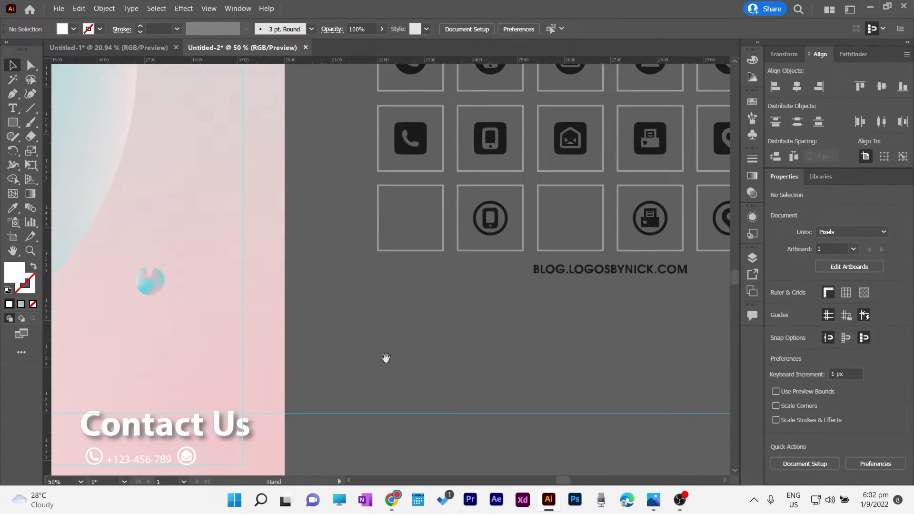
pyautogui.moveTo(496, 317); pyautogui.dragTo(349, 231)
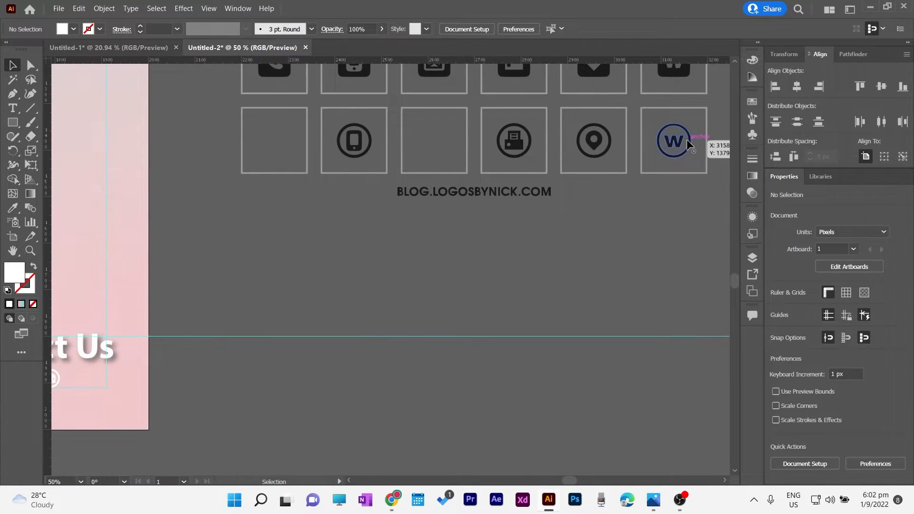
pyautogui.moveTo(687, 143); pyautogui.dragTo(180, 348)
pyautogui.moveTo(185, 331); pyautogui.dragTo(409, 308)
pyautogui.moveTo(404, 313); pyautogui.dragTo(419, 315)
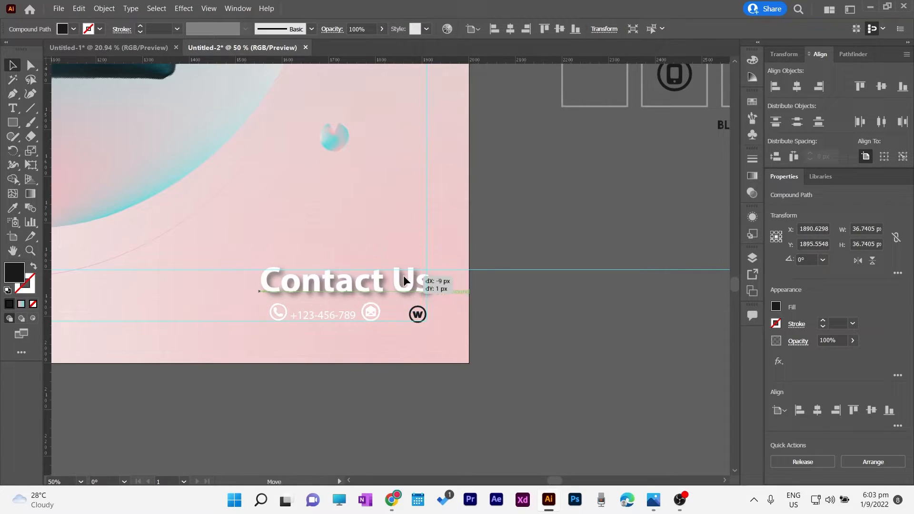
# - Reduce the size of the Contact Us text and align its end with the right margin guide
pyautogui.click(400, 276)
pyautogui.press('Right')
pyautogui.press('Right')
pyautogui.press('Right')
pyautogui.press('Right')
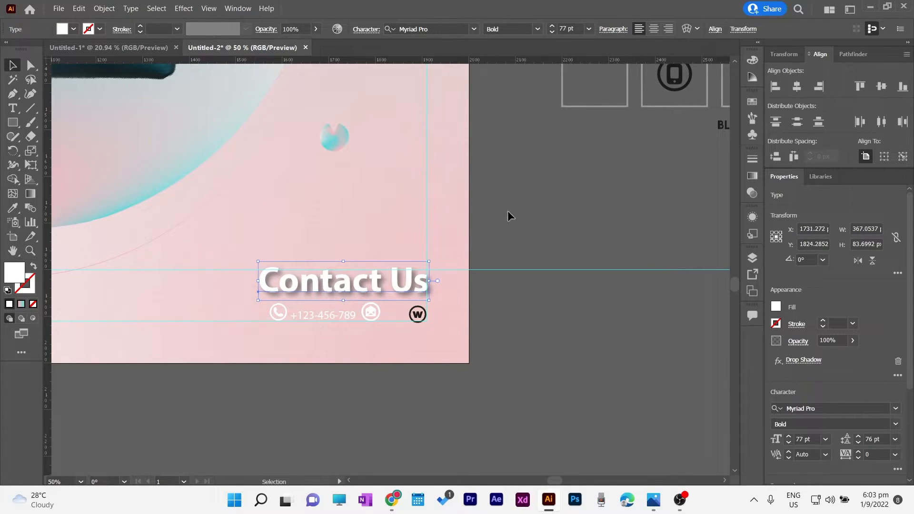
pyautogui.click(552, 32)
pyautogui.moveTo(332, 285)
pyautogui.mouseDown()
pyautogui.moveTo(327, 295)
pyautogui.moveTo(344, 285)
pyautogui.mouseUp()
pyautogui.click(491, 319)
# - Fill the circled W icon in the contact row with white
pyautogui.click(419, 318)
pyautogui.click(776, 307)
pyautogui.click(666, 349)
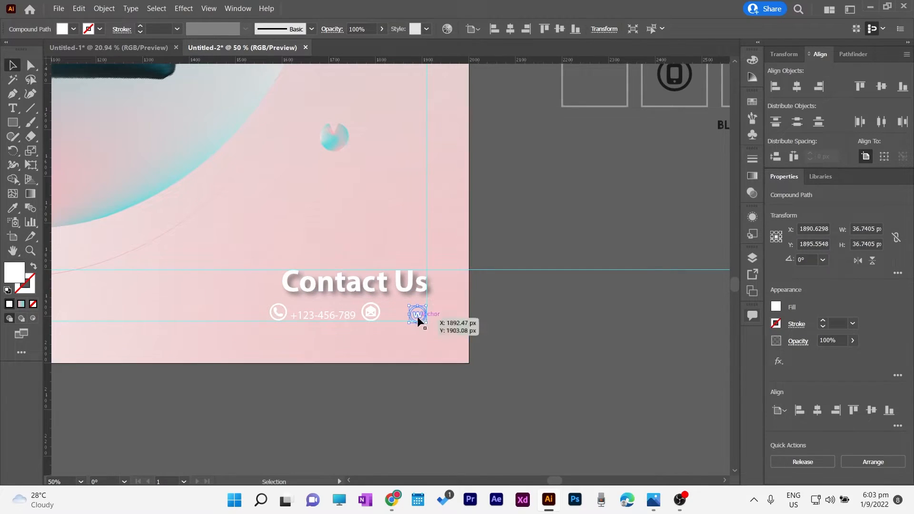
# - Move the envelope icon, phone number and phone icon closer to the circled W icon to tighten the contact row
pyautogui.moveTo(370, 312); pyautogui.dragTo(391, 312)
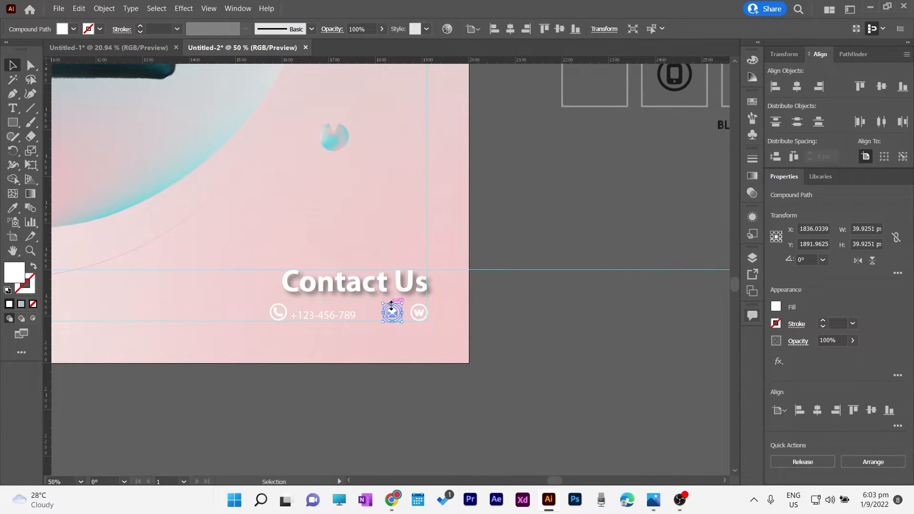
pyautogui.click(474, 335)
pyautogui.moveTo(326, 313); pyautogui.dragTo(347, 311)
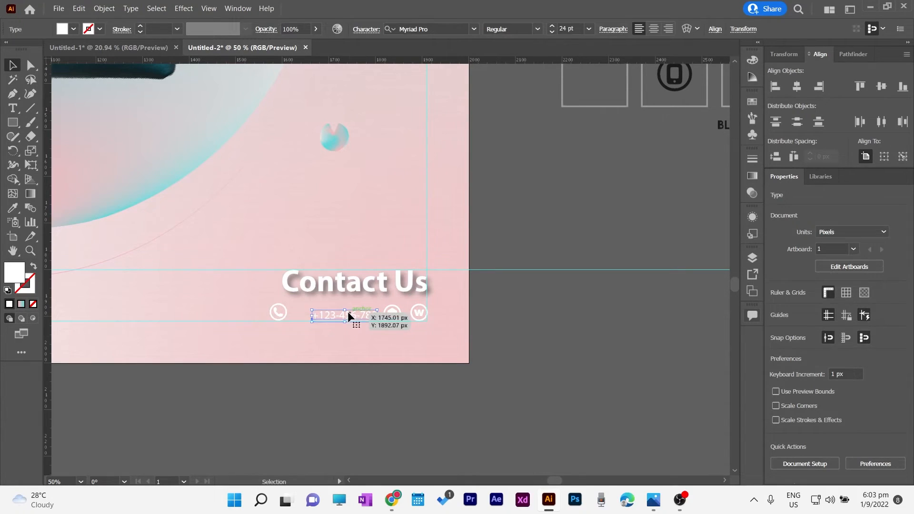
pyautogui.moveTo(280, 312); pyautogui.dragTo(296, 315)
pyautogui.click(351, 318)
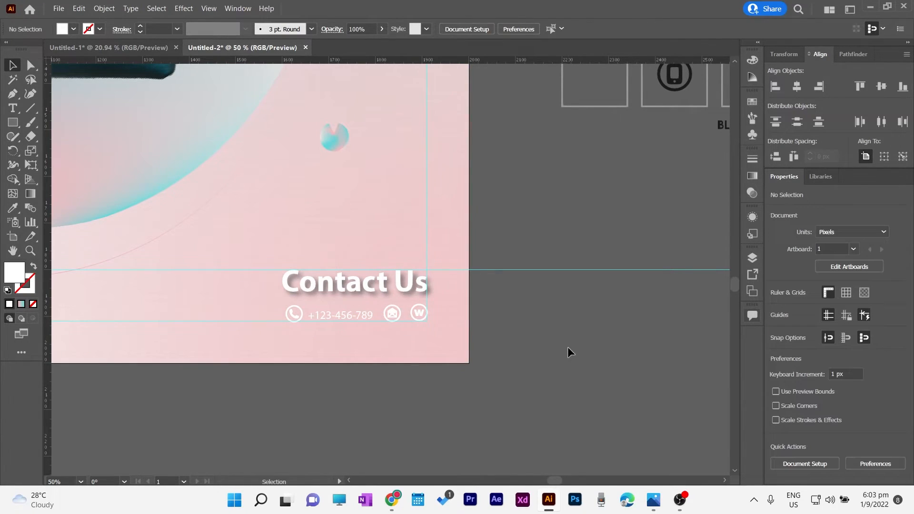
# - Add a Drop Shadow effect in Overlay mode to the BAG COLLECTION heading
pyautogui.hotkey('ctrl', '0')
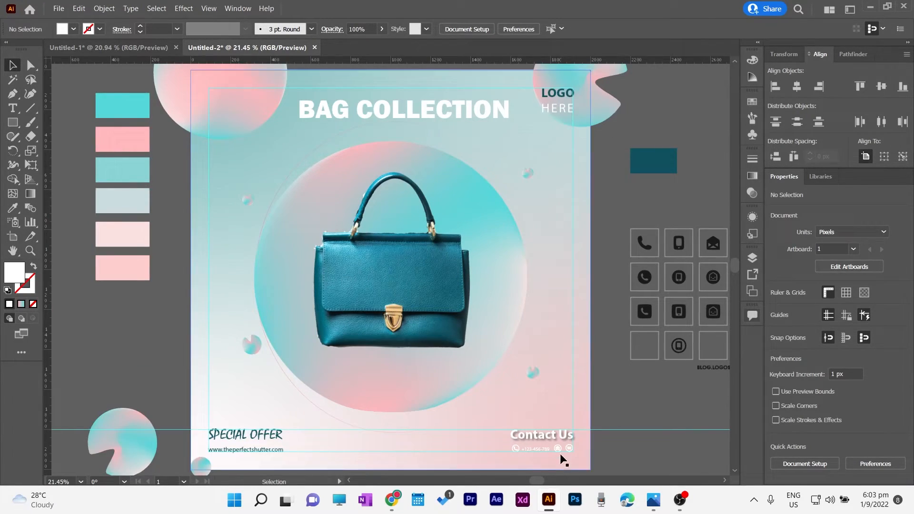
pyautogui.scroll(1, 163, 259)
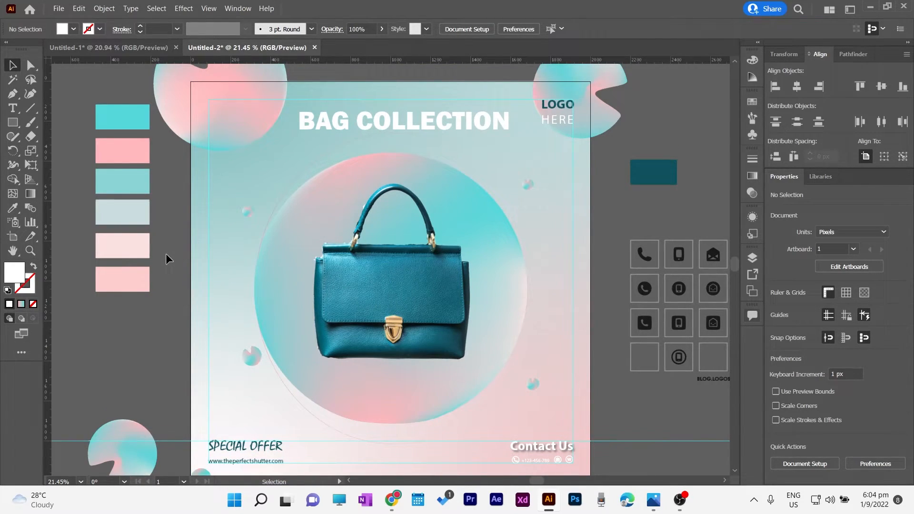
pyautogui.click(407, 120)
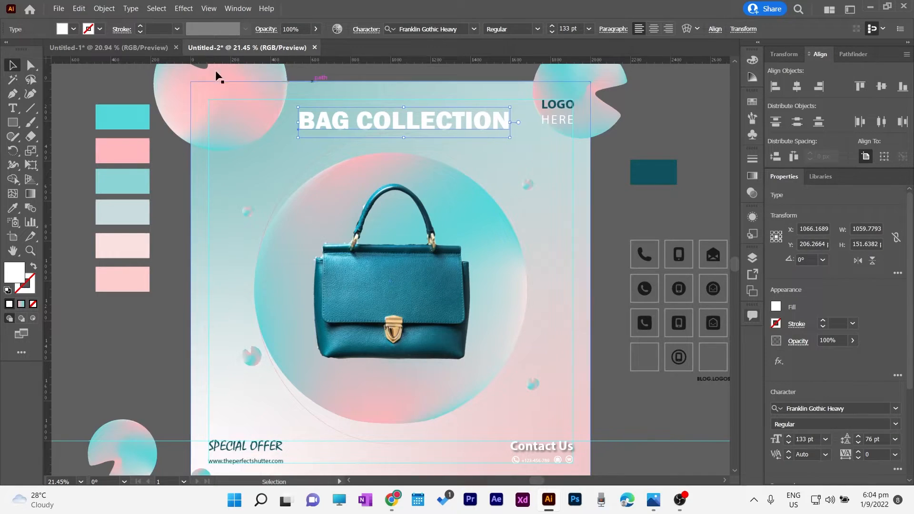
pyautogui.click(184, 8)
pyautogui.moveTo(281, 162)
pyautogui.click(346, 163)
pyautogui.moveTo(415, 117); pyautogui.dragTo(652, 184)
pyautogui.click(618, 207)
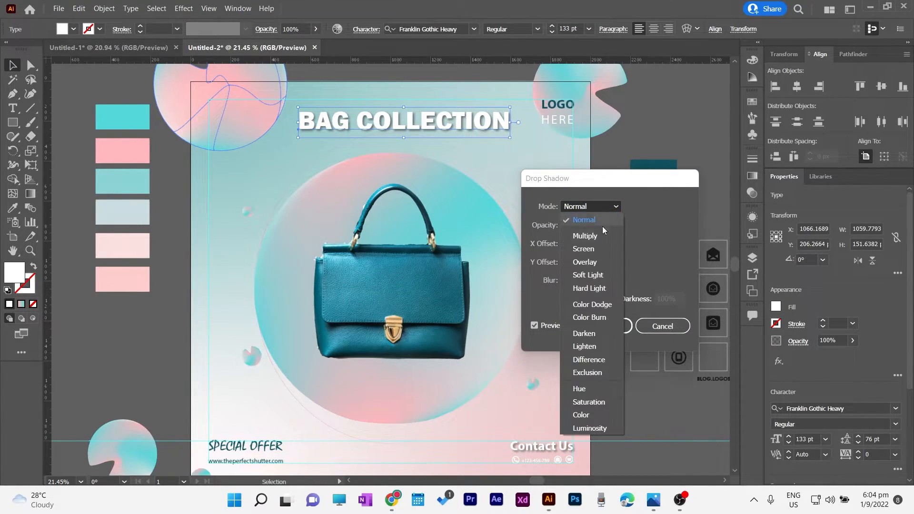
pyautogui.click(583, 250)
# - Set the heading's drop shadow color to deep teal 0C4A5B
pyautogui.click(598, 299)
pyautogui.click(428, 208)
pyautogui.moveTo(428, 209); pyautogui.dragTo(439, 249)
pyautogui.click(585, 159)
# - Set the heading's shadow to 100% opacity, 11 px X offset, 10 px Y offset and 0 px blur
pyautogui.click(566, 240)
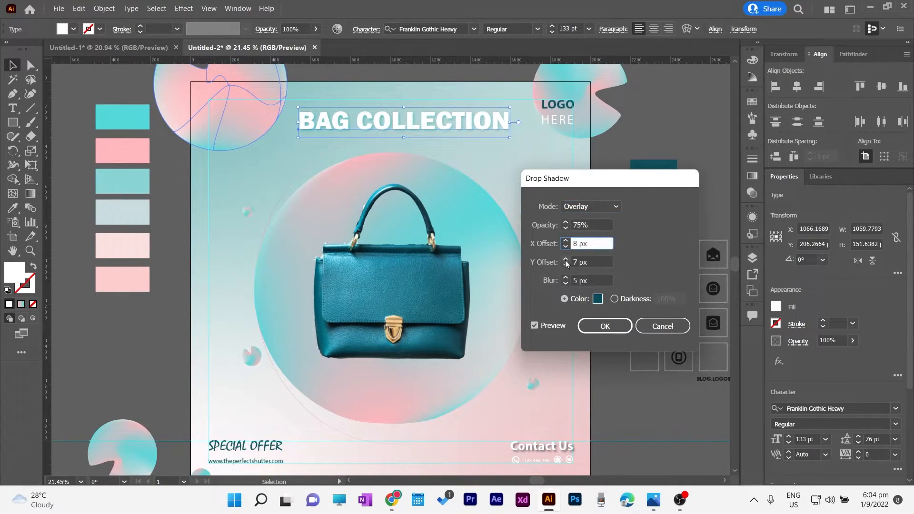
pyautogui.click(566, 259)
pyautogui.click(566, 284)
pyautogui.click(566, 284)
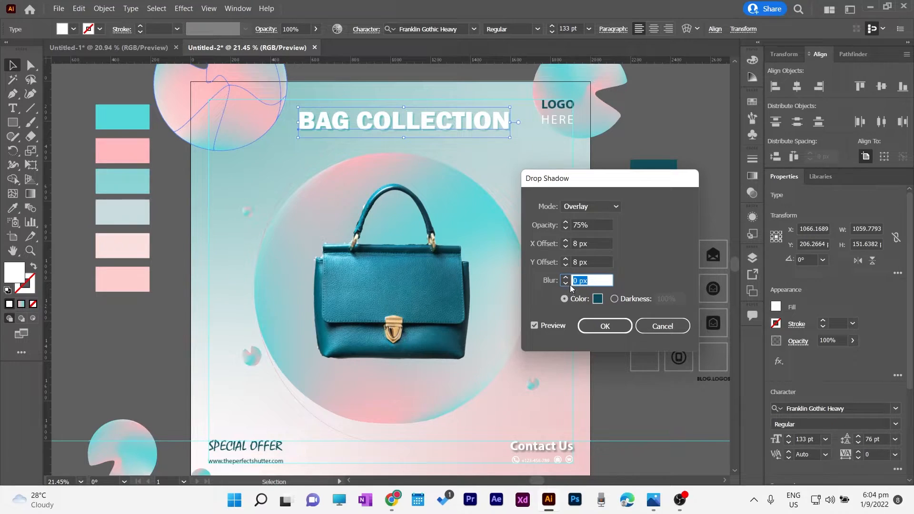
pyautogui.click(566, 222)
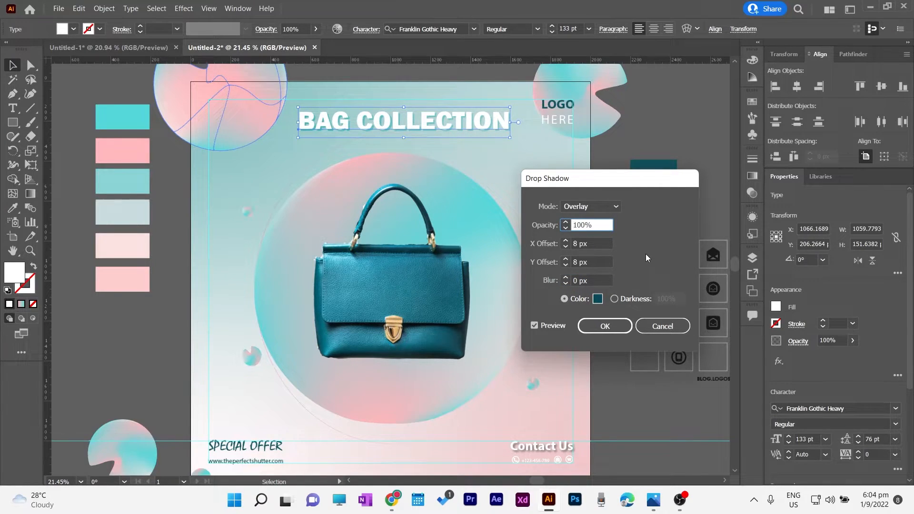
pyautogui.click(566, 241)
pyautogui.click(565, 240)
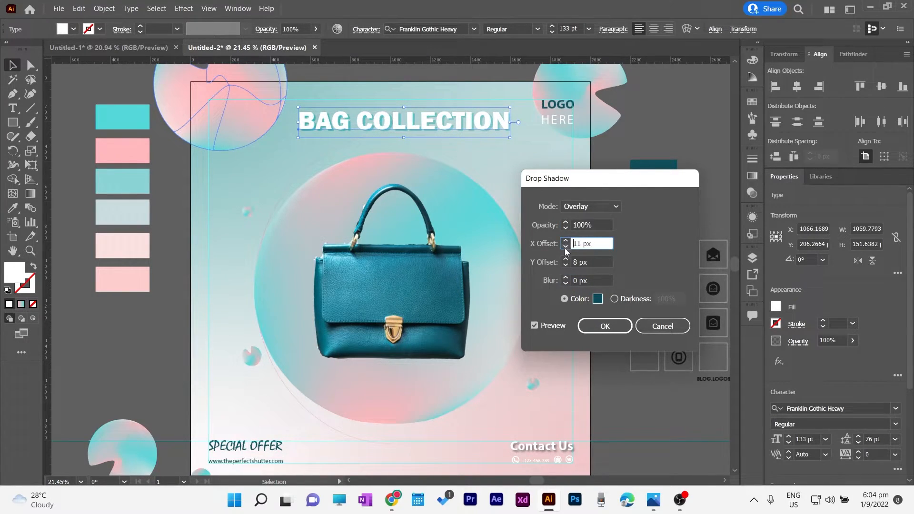
pyautogui.click(565, 259)
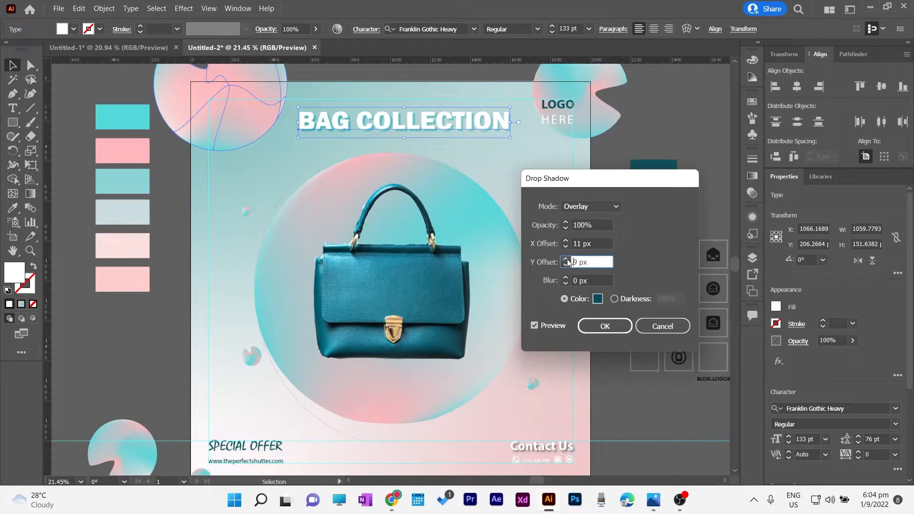
# - Darken the heading's drop shadow color to a very dark teal of the same hue
pyautogui.click(598, 299)
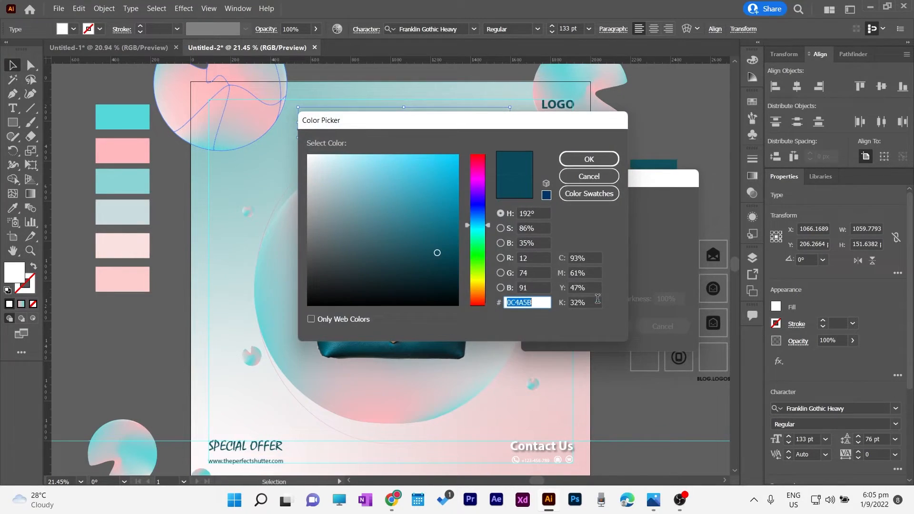
pyautogui.moveTo(435, 253); pyautogui.dragTo(434, 274)
pyautogui.click(589, 159)
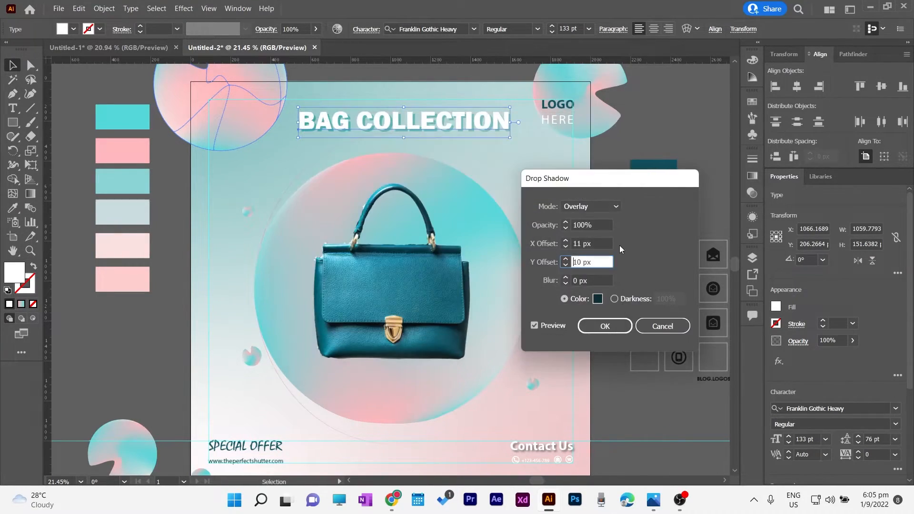
pyautogui.click(535, 326)
# - Try the Screen, Overlay, Soft Light and Hard Light blend modes on the heading's drop shadow
pyautogui.click(614, 207)
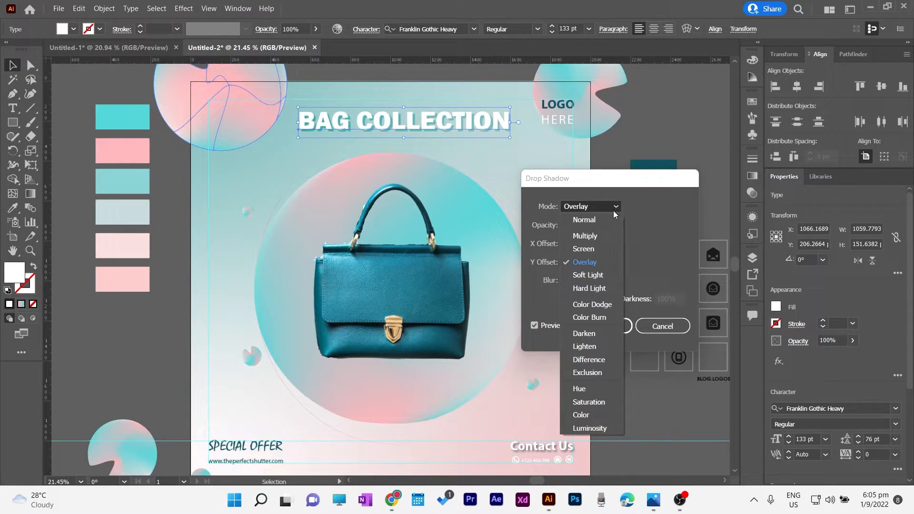
pyautogui.click(603, 230)
pyautogui.click(614, 207)
pyautogui.click(583, 248)
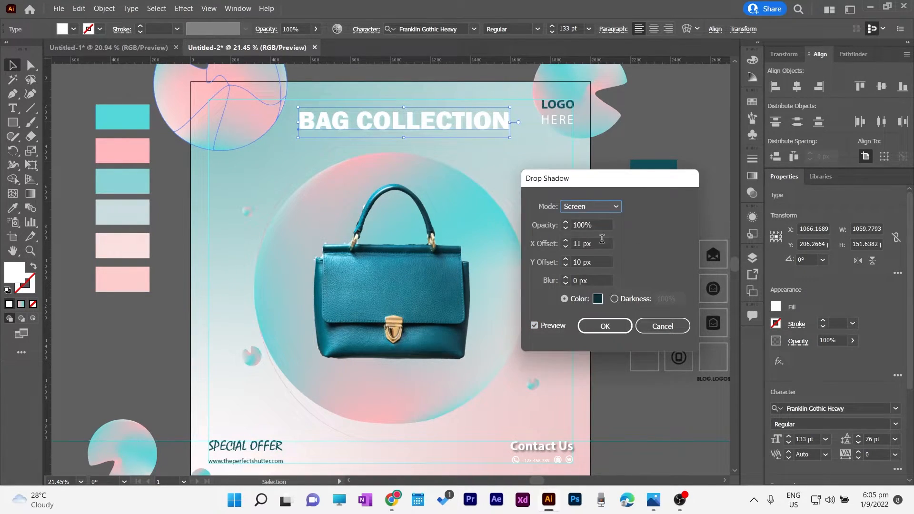
pyautogui.click(614, 207)
pyautogui.click(584, 262)
pyautogui.click(615, 208)
pyautogui.click(588, 275)
pyautogui.click(615, 207)
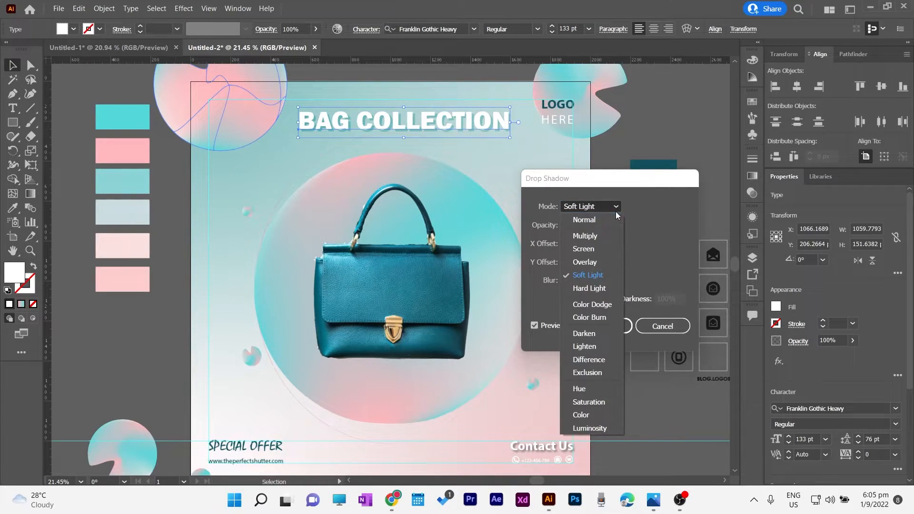
pyautogui.click(590, 289)
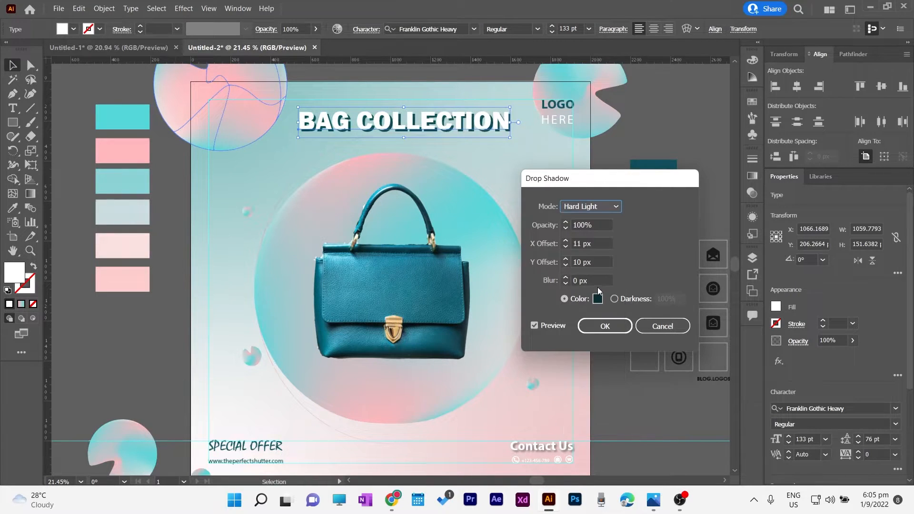
# - Try the Color Burn, Darken, Lighten, Difference, Exclusion, Saturation and Color blend modes on the heading's drop shadow
pyautogui.click(614, 207)
pyautogui.click(593, 315)
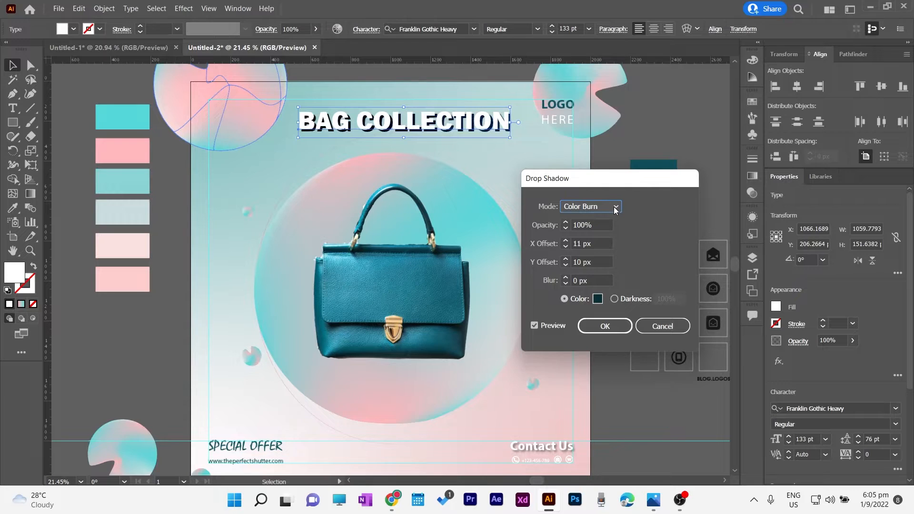
pyautogui.click(614, 207)
pyautogui.click(590, 329)
pyautogui.click(614, 207)
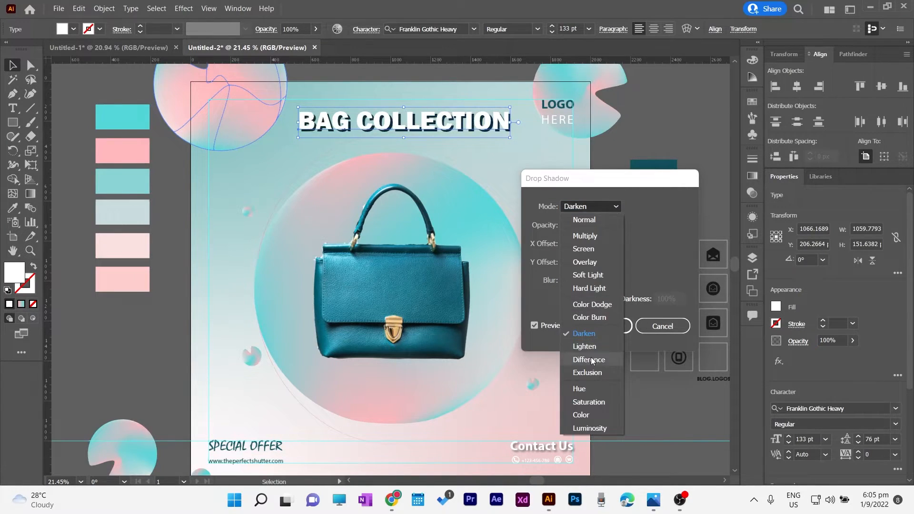
pyautogui.click(591, 341)
pyautogui.click(616, 208)
pyautogui.click(589, 359)
pyautogui.click(616, 208)
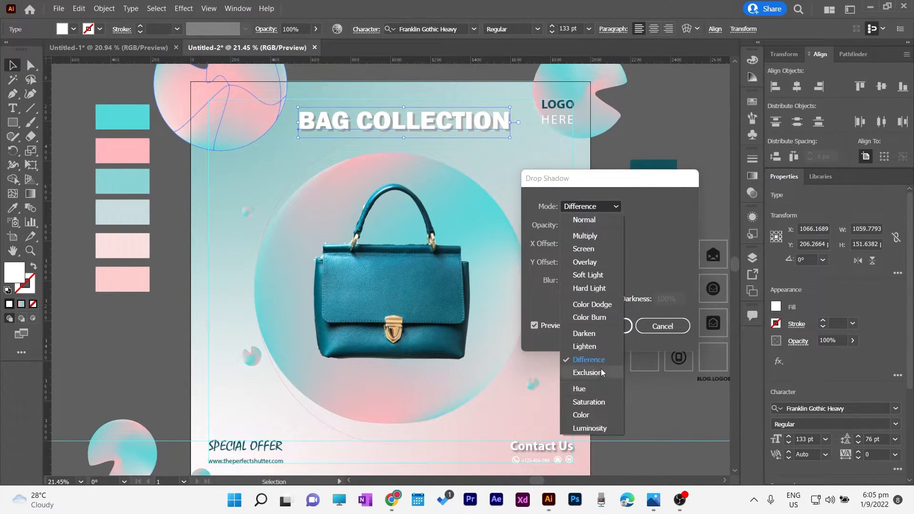
pyautogui.click(587, 373)
pyautogui.click(616, 208)
pyautogui.click(589, 402)
pyautogui.click(616, 208)
pyautogui.click(581, 414)
# - Set the heading's shadow blend mode to Overlay and apply the drop shadow
pyautogui.click(616, 208)
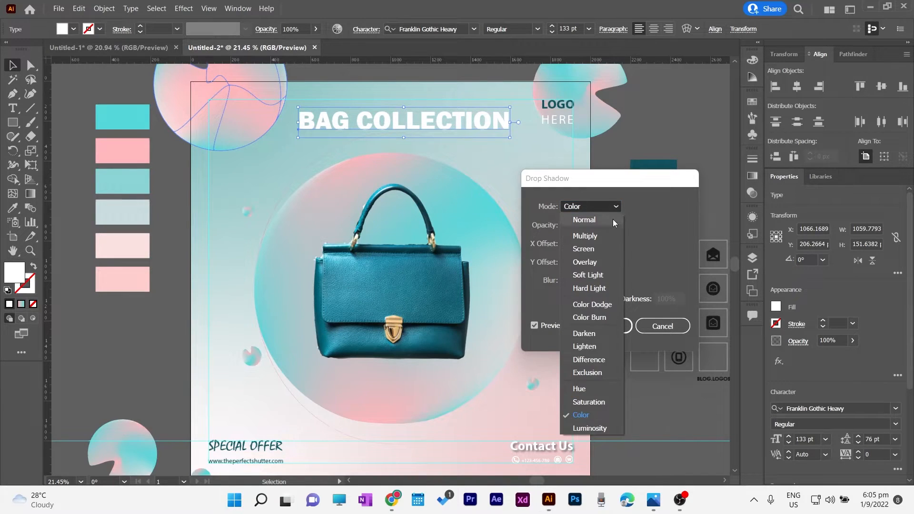
pyautogui.click(585, 261)
pyautogui.press('Return')
pyautogui.click(615, 200)
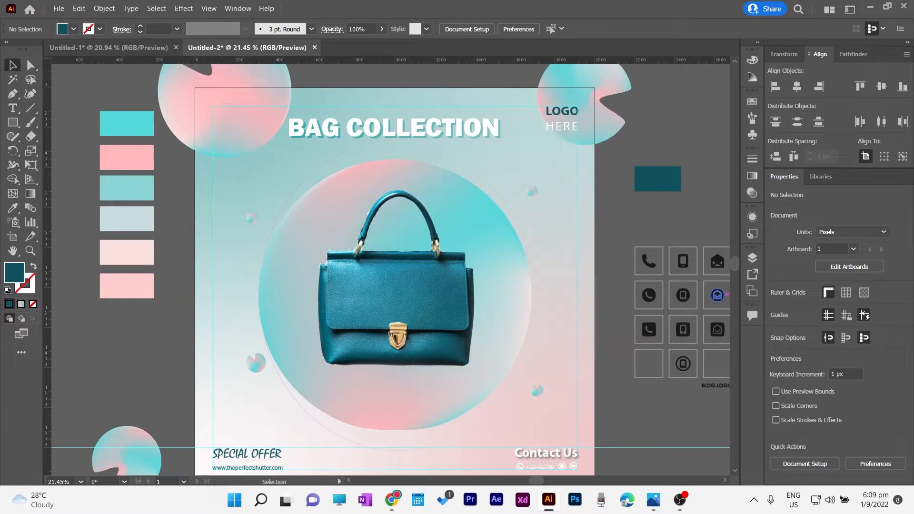
# - Review the whole post in full-screen Presentation Mode and return to the editing view
pyautogui.press('f')
pyautogui.press('f')
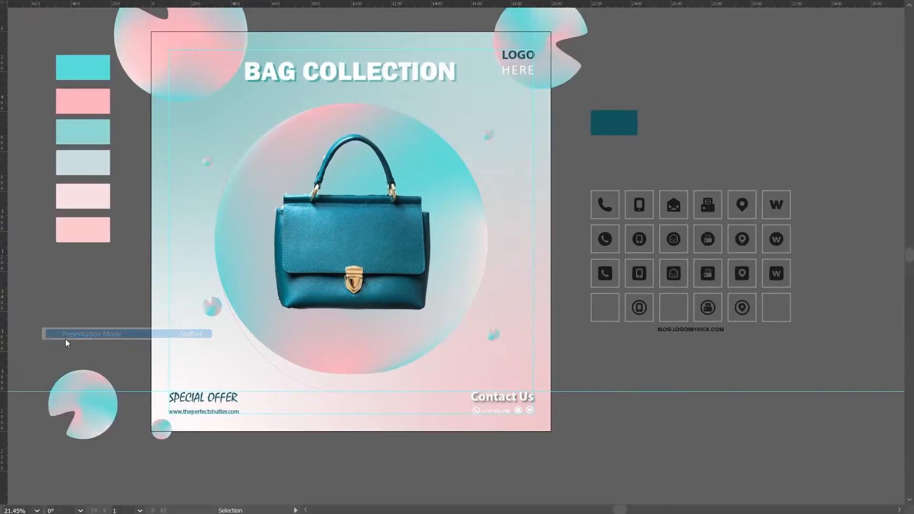
pyautogui.hotkey('shift', 'f')
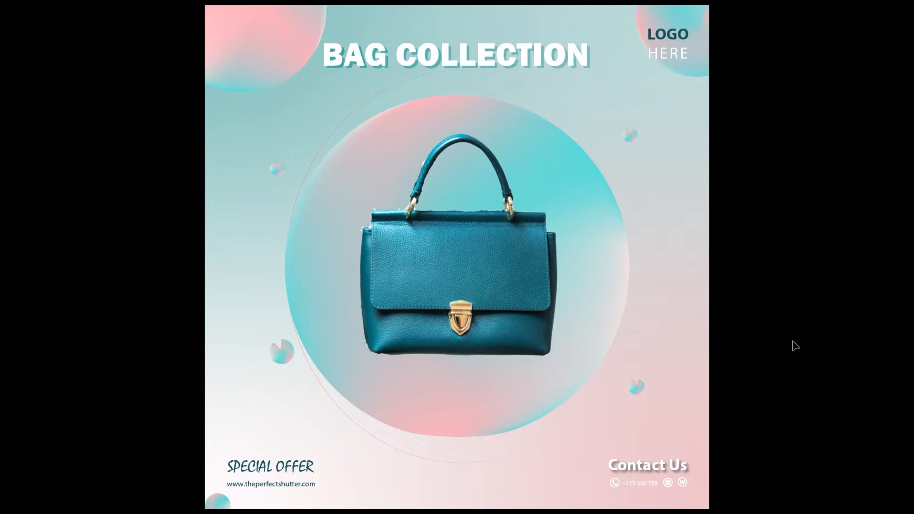
pyautogui.press('Escape')
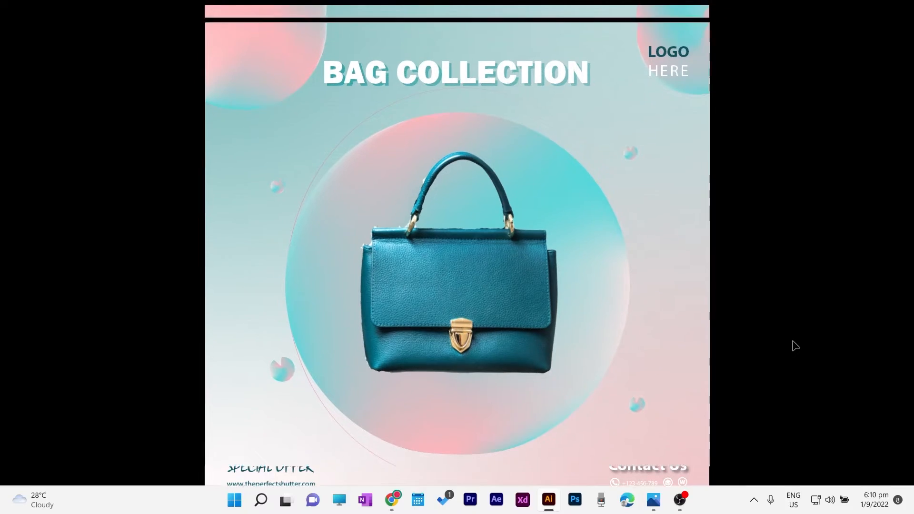
# - Rotate the gradient circle behind the logo text to about 296.5° and reposition it so its notch lies beyond the artboard's corner
pyautogui.scroll(1, 620, 189)
pyautogui.moveTo(602, 93)
pyautogui.mouseDown()
pyautogui.moveTo(630, 169)
pyautogui.moveTo(615, 195)
pyautogui.moveTo(603, 88)
pyautogui.mouseUp()
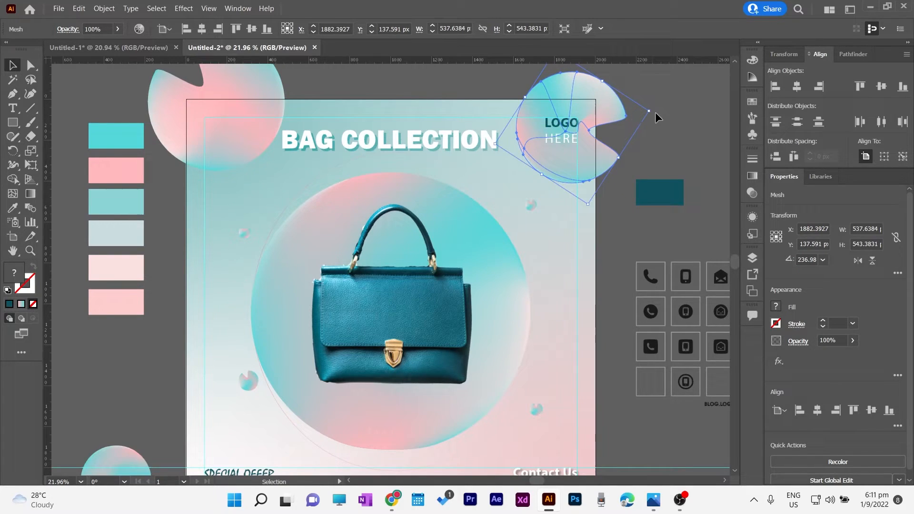
pyautogui.moveTo(653, 111); pyautogui.dragTo(587, 73)
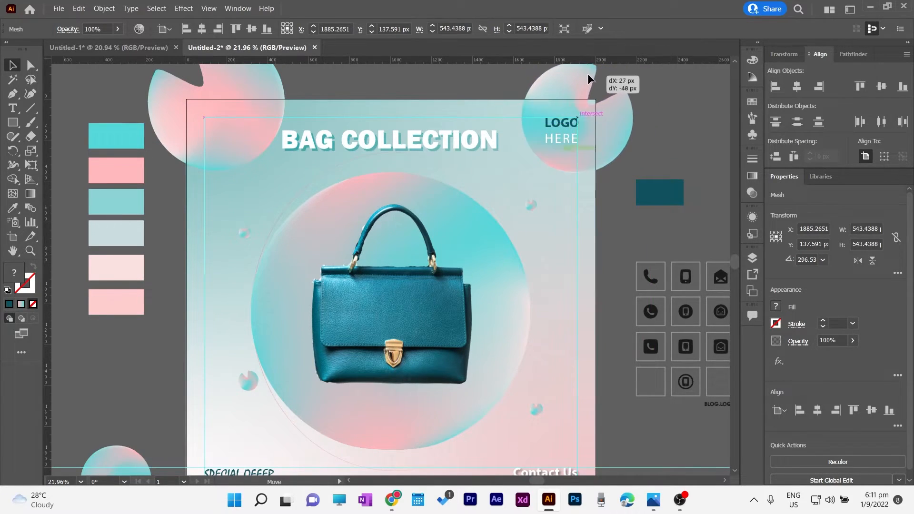
pyautogui.moveTo(573, 141)
pyautogui.mouseDown()
pyautogui.moveTo(542, 139)
pyautogui.moveTo(561, 150)
pyautogui.mouseUp()
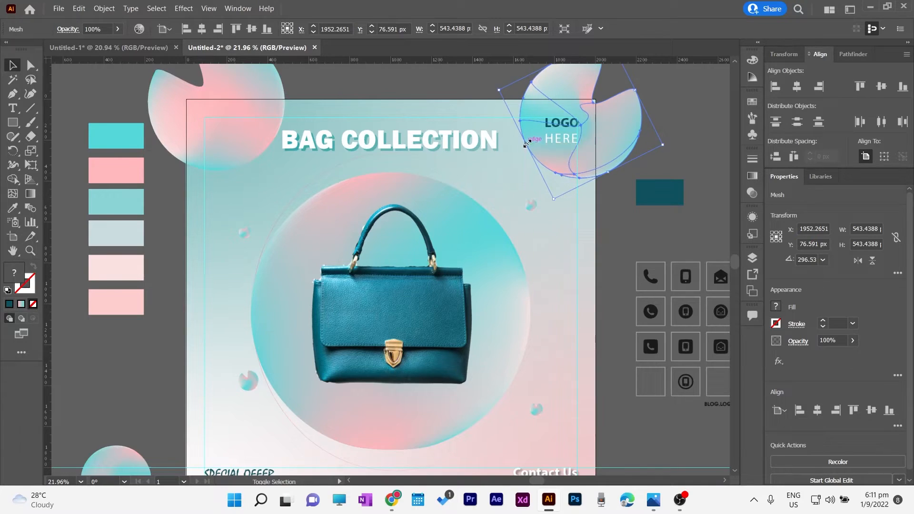
pyautogui.click(607, 118)
pyautogui.moveTo(592, 99); pyautogui.dragTo(619, 113)
pyautogui.click(684, 135)
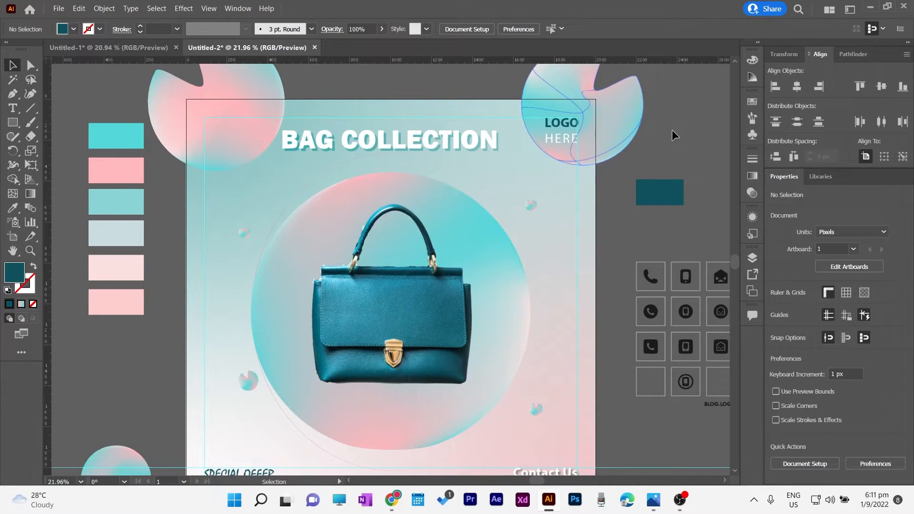
# - Nudge the BAG COLLECTION heading slightly toward the artboard's horizontal center
pyautogui.scroll(-2, 672, 129)
pyautogui.click(382, 113)
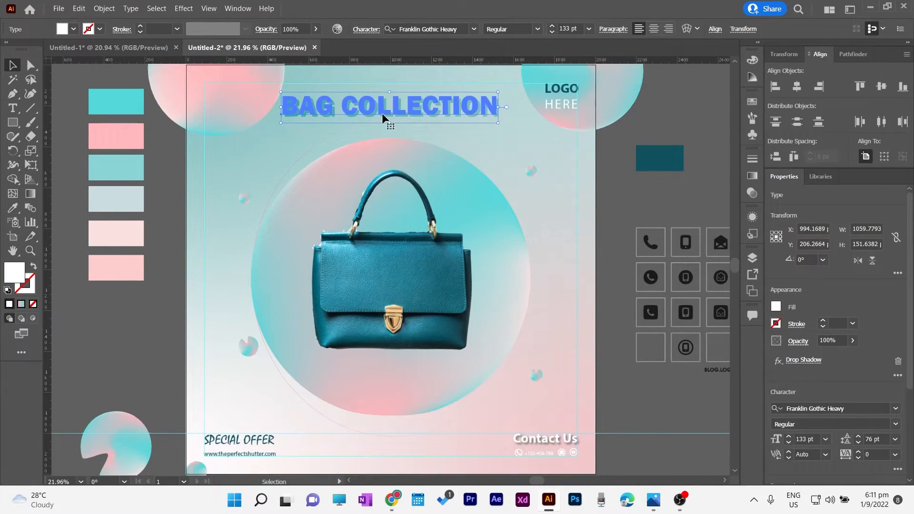
pyautogui.click(643, 190)
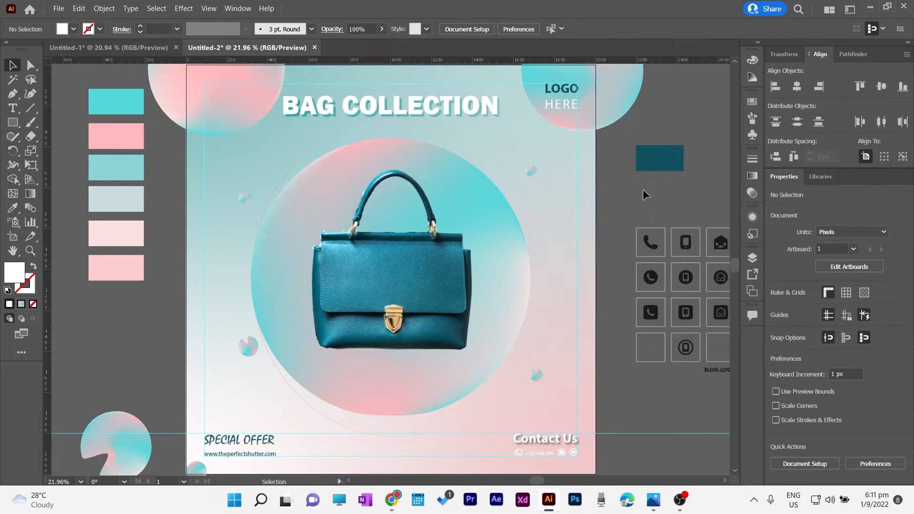
# - Draw a dark teal circle about 329 px wide overlapping the big gradient circle's upper-right edge
pyautogui.scroll(-1, 642, 190)
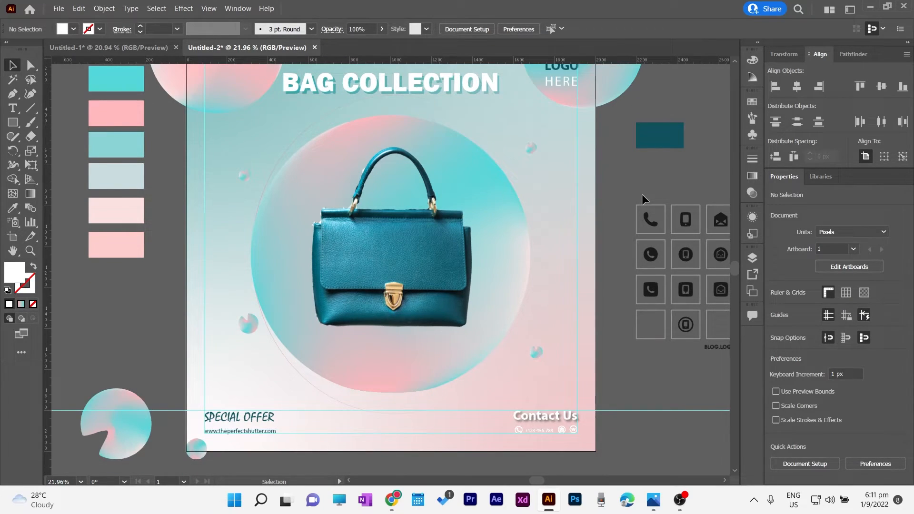
pyautogui.click(274, 426)
pyautogui.click(13, 108)
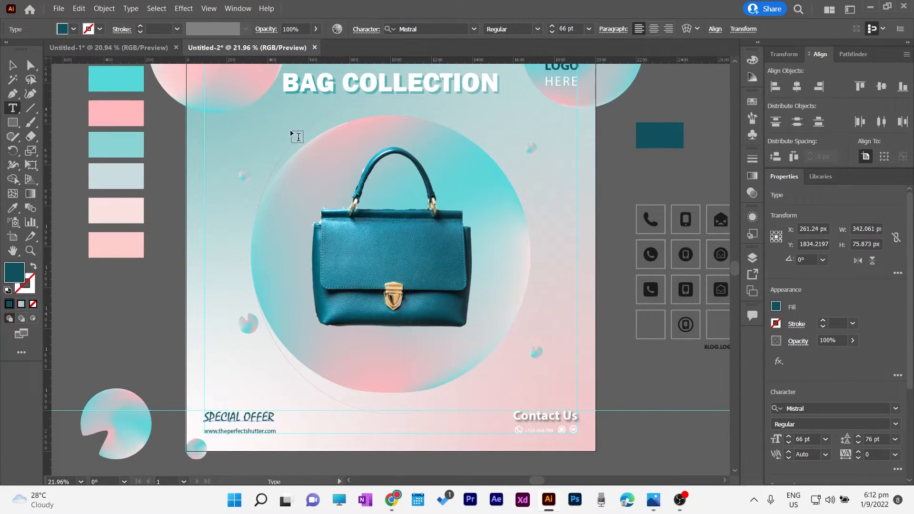
pyautogui.scroll(1, 257, 172)
pyautogui.click(13, 66)
pyautogui.click(13, 123)
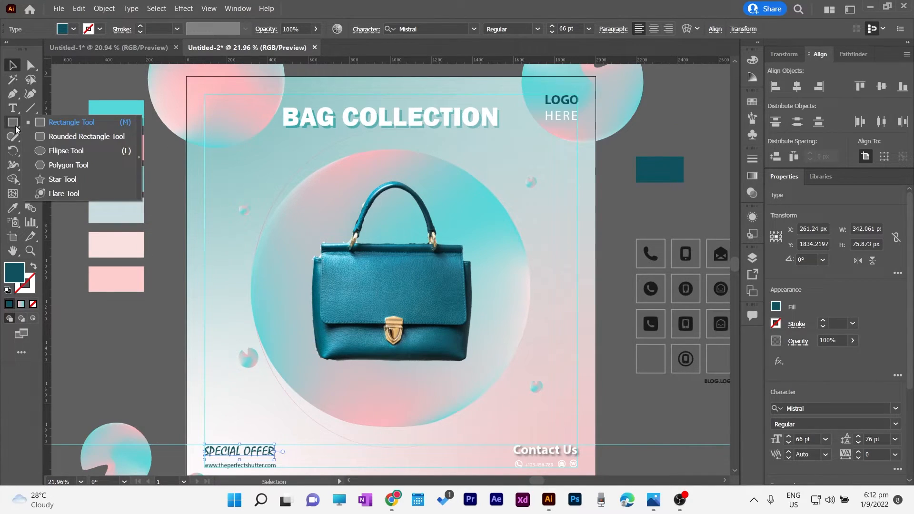
pyautogui.click(42, 179)
pyautogui.click(14, 124)
pyautogui.click(42, 150)
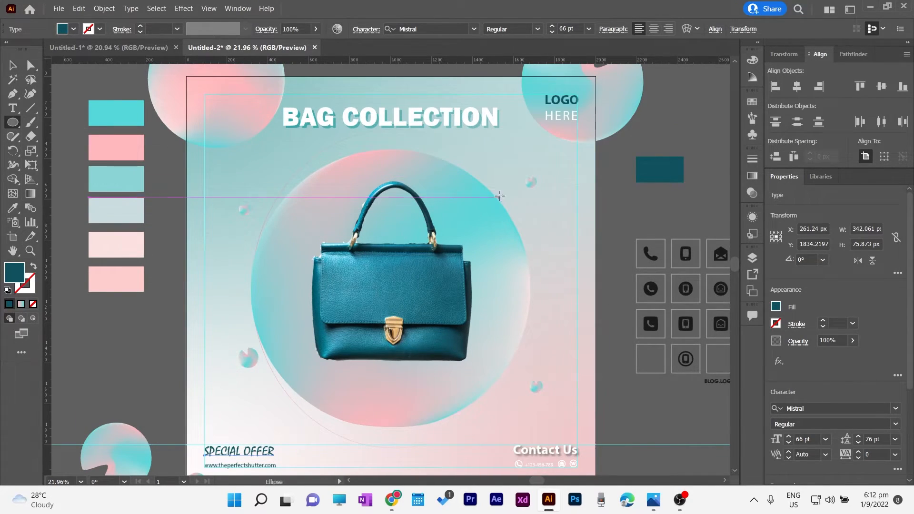
pyautogui.moveTo(499, 192); pyautogui.dragTo(567, 259)
pyautogui.press('v')
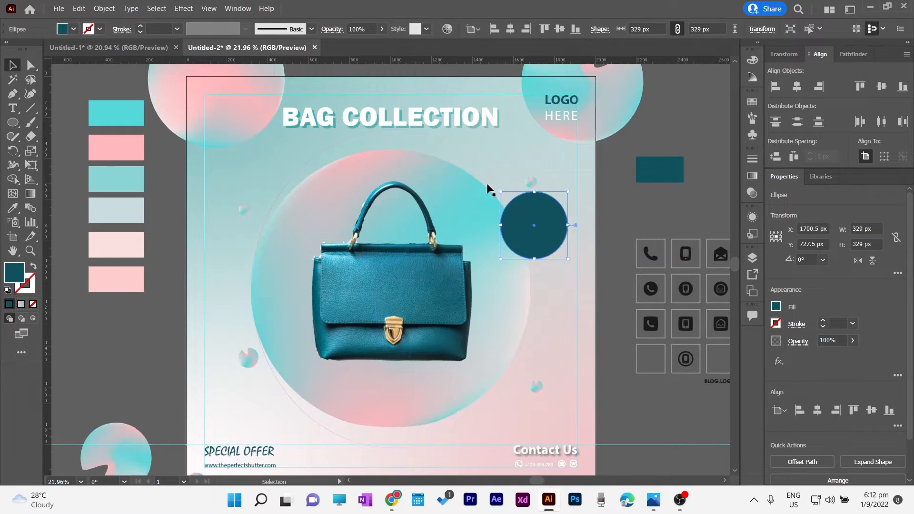
pyautogui.moveTo(548, 222); pyautogui.dragTo(535, 206)
pyautogui.scroll(-1, 158, 323)
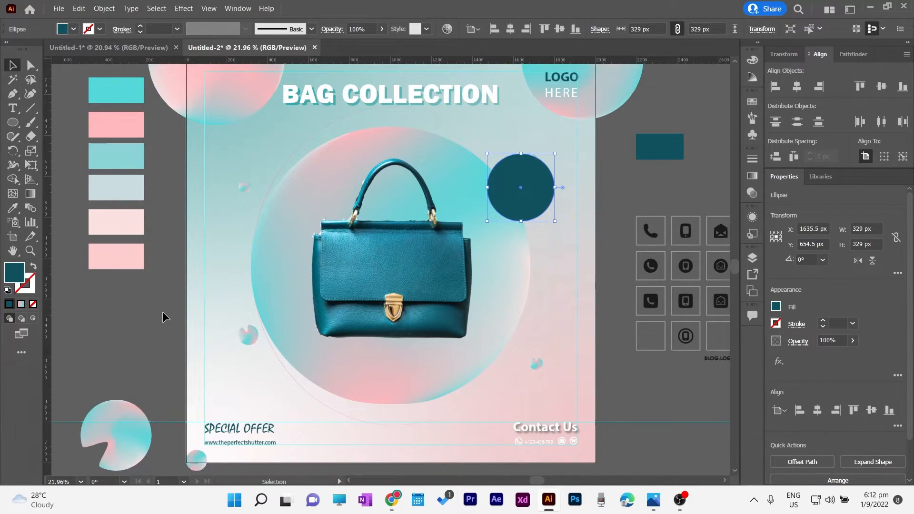
# - Fill the small circle with the pink-to-turquoise linear gradient, running steeply from pink at its upper edge down to turquoise
pyautogui.press('g')
pyautogui.click(752, 176)
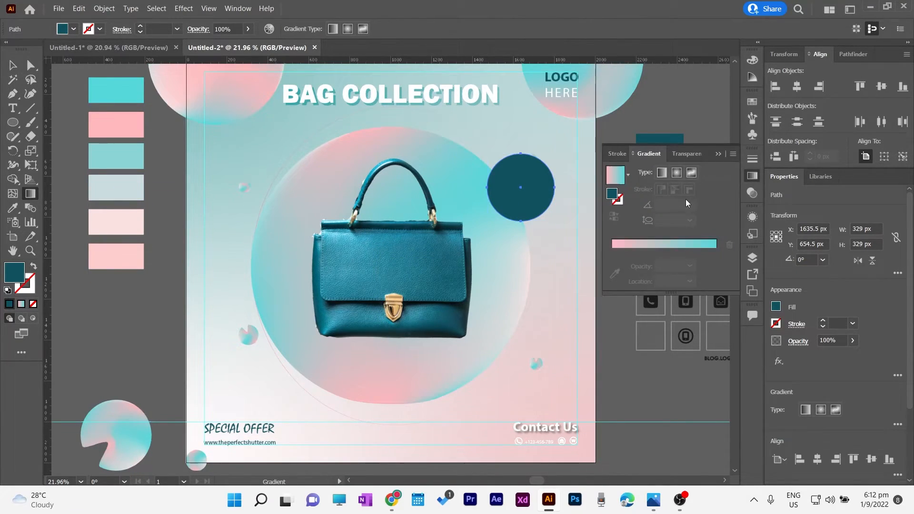
pyautogui.click(662, 173)
pyautogui.click(677, 173)
pyautogui.click(693, 173)
pyautogui.click(665, 173)
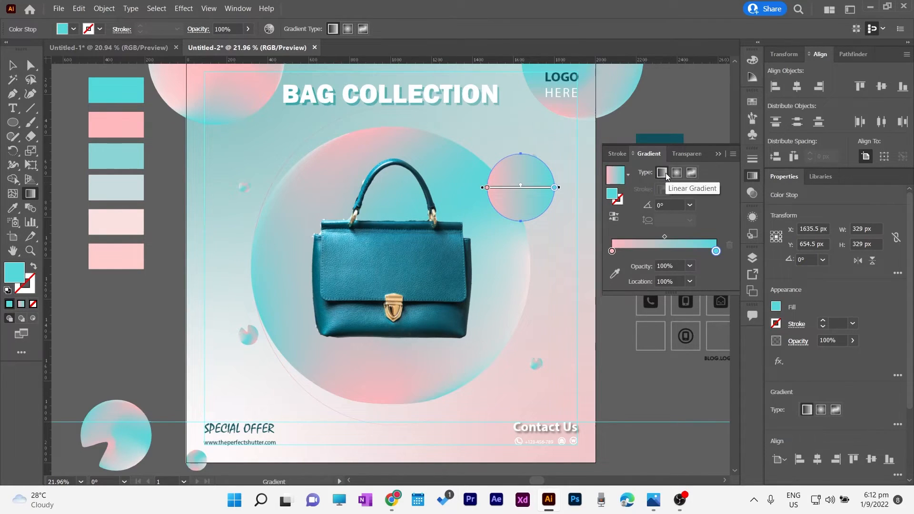
pyautogui.moveTo(541, 153); pyautogui.dragTo(526, 206)
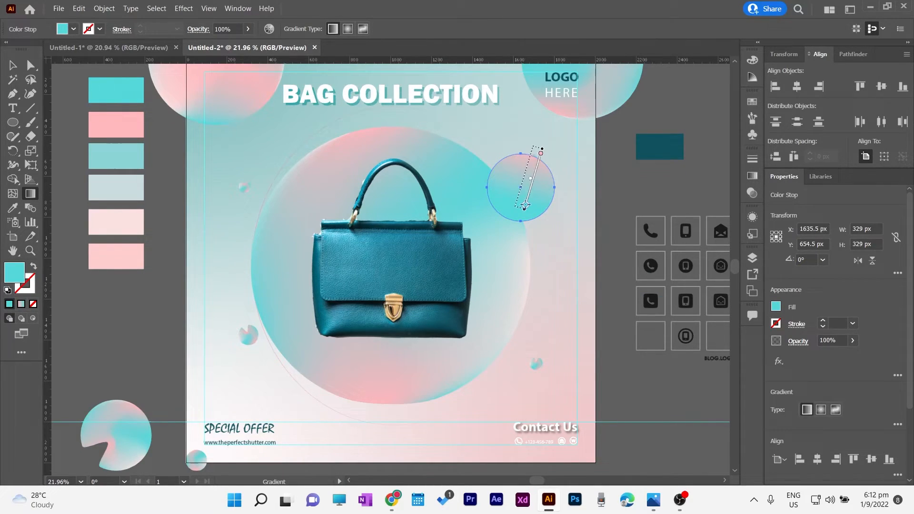
pyautogui.press('v')
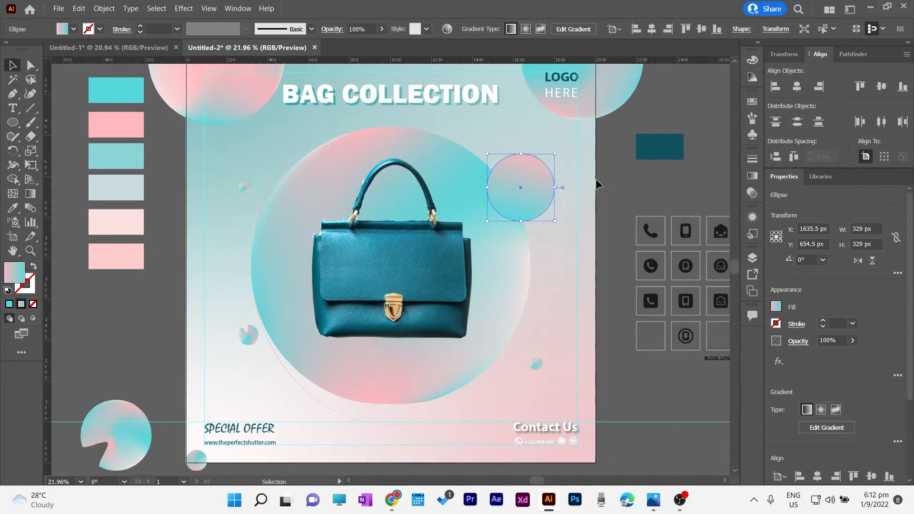
# - Move the small gradient circle to the big circle's left edge and resize it to about 325 px
pyautogui.click(638, 190)
pyautogui.moveTo(519, 191); pyautogui.dragTo(237, 263)
pyautogui.click(163, 243)
pyautogui.scroll(-3, 164, 240)
pyautogui.scroll(4, 164, 240)
pyautogui.moveTo(192, 230); pyautogui.dragTo(205, 217)
# - Apply a drop shadow to the small gradient circle and shift it slightly up and outward from the bag
pyautogui.click(184, 8)
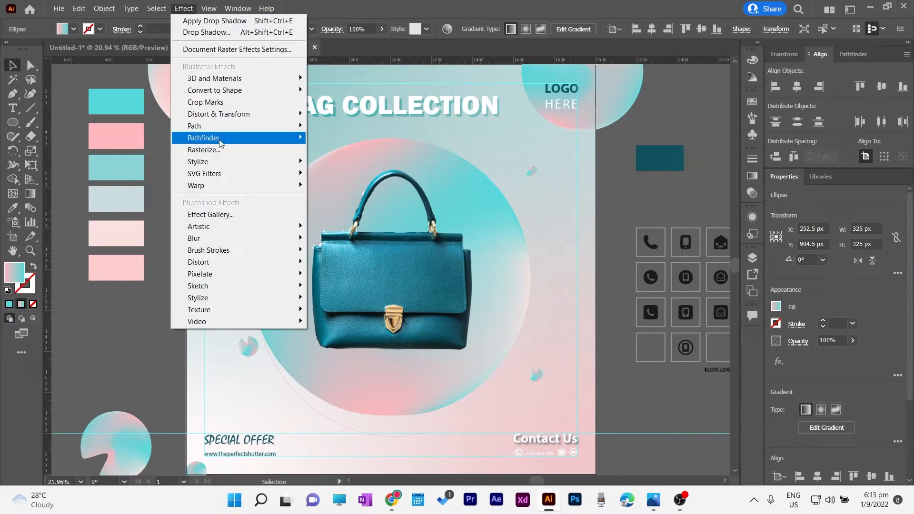
pyautogui.moveTo(276, 138)
pyautogui.click(333, 162)
pyautogui.click(597, 299)
pyautogui.moveTo(332, 244); pyautogui.dragTo(308, 243)
pyautogui.click(588, 160)
pyautogui.click(605, 326)
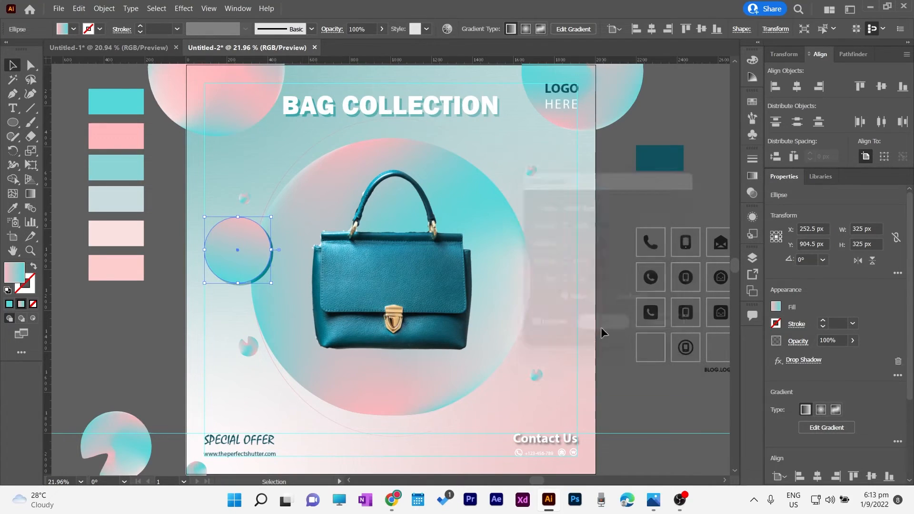
pyautogui.moveTo(232, 263); pyautogui.dragTo(223, 248)
pyautogui.click(169, 321)
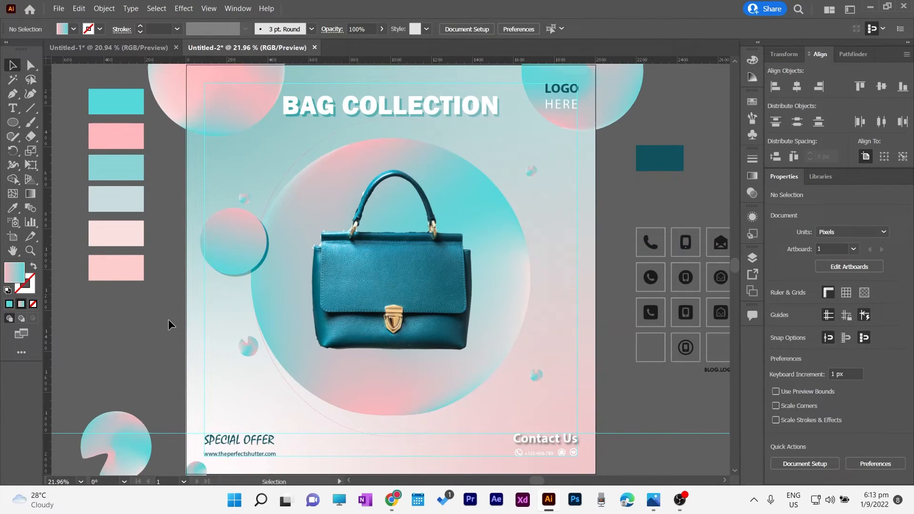
# - Duplicate the SPECIAL OFFER text onto the small gradient circle and fill the copy with white
pyautogui.click(411, 103)
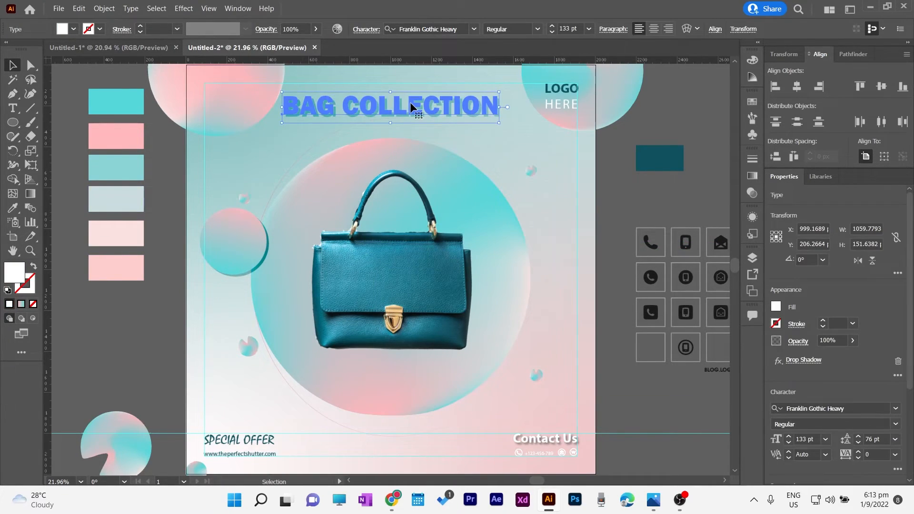
pyautogui.click(232, 438)
pyautogui.moveTo(232, 438); pyautogui.dragTo(244, 240)
pyautogui.rightClick(257, 313)
pyautogui.press('Escape')
pyautogui.click(776, 307)
pyautogui.click(661, 350)
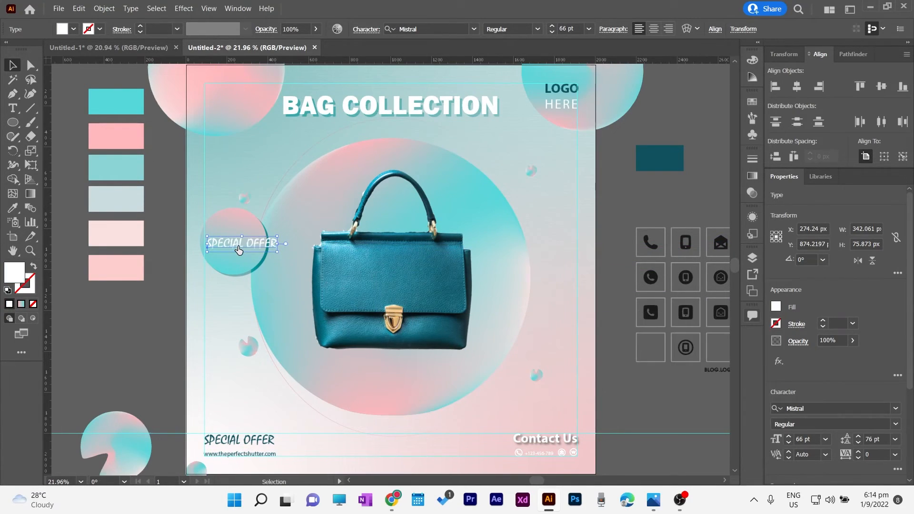
# - Replace the copied text with "50 % OFF" on two lines and move it to the middle of the small circle
pyautogui.doubleClick(246, 245)
pyautogui.press('BackSpace')
pyautogui.press('BackSpace')
pyautogui.press('BackSpace')
pyautogui.press('BackSpace')
pyautogui.press('BackSpace')
pyautogui.press('BackSpace')
pyautogui.press('BackSpace')
pyautogui.press('BackSpace')
pyautogui.press('BackSpace')
pyautogui.press('BackSpace')
pyautogui.press('BackSpace')
pyautogui.press('BackSpace')
pyautogui.press('BackSpace')
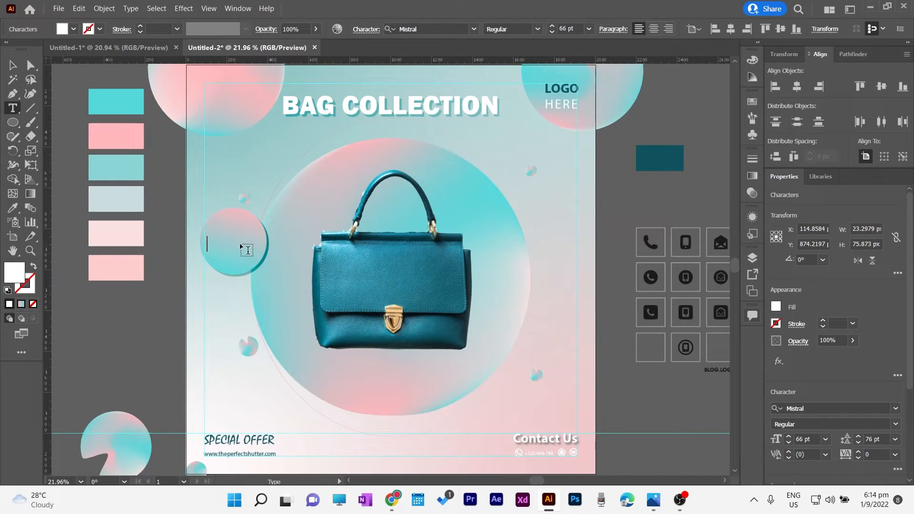
pyautogui.write('50 %')
pyautogui.write('FF')
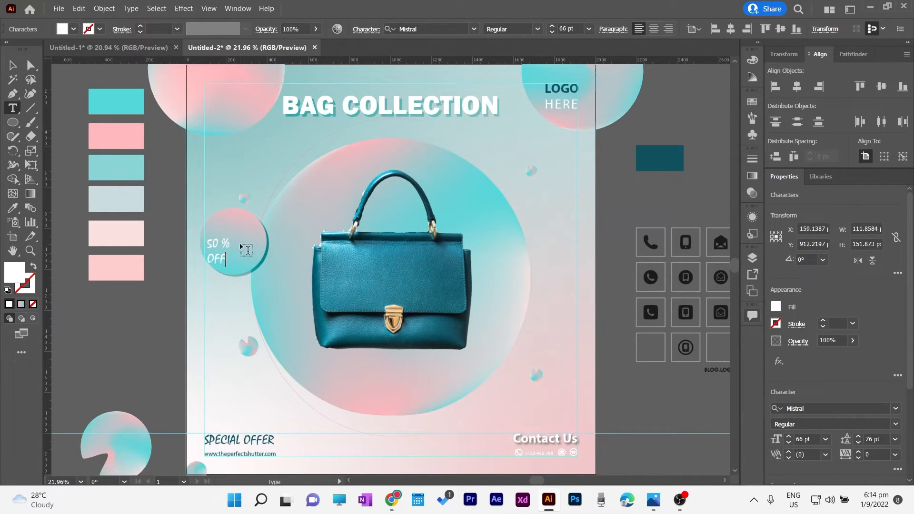
pyautogui.press('Escape')
pyautogui.moveTo(216, 247); pyautogui.dragTo(235, 235)
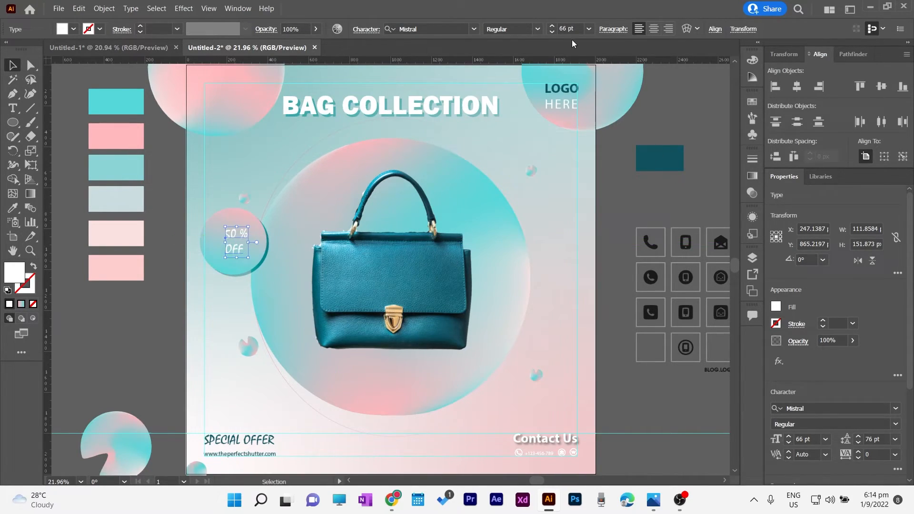
# - Set the 50 % OFF text in Myriad Variable Concept Bold
pyautogui.click(473, 29)
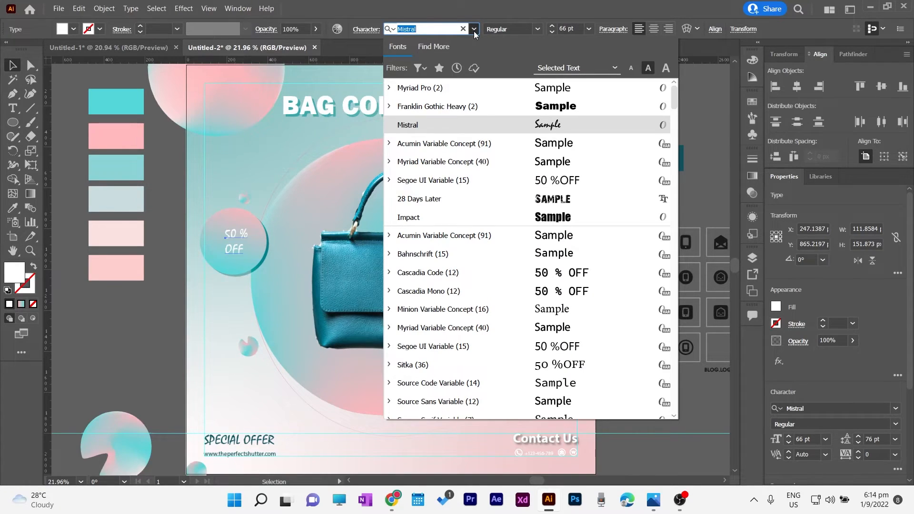
pyautogui.click(562, 323)
pyautogui.click(581, 29)
pyautogui.click(503, 152)
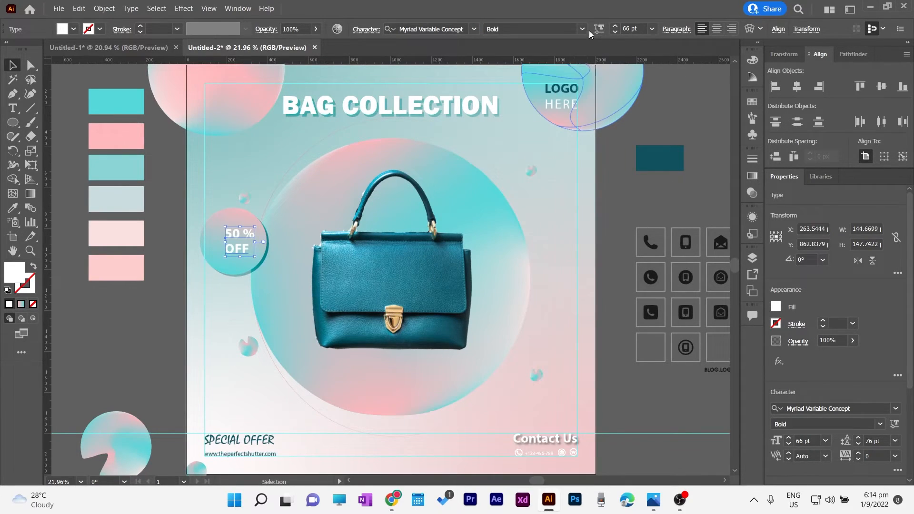
# - Enlarge the 50 % OFF text to 109 pt
pyautogui.click(651, 29)
pyautogui.click(667, 238)
pyautogui.click(616, 26)
pyautogui.click(618, 27)
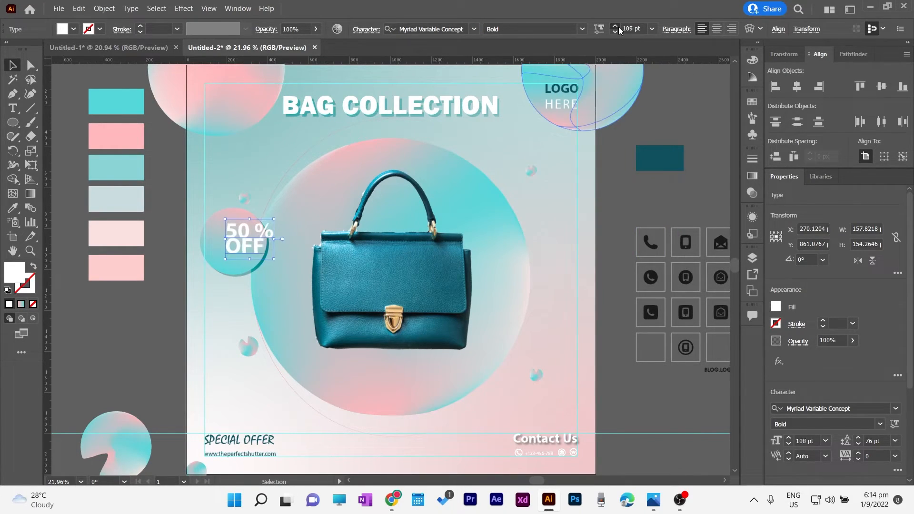
pyautogui.click(615, 32)
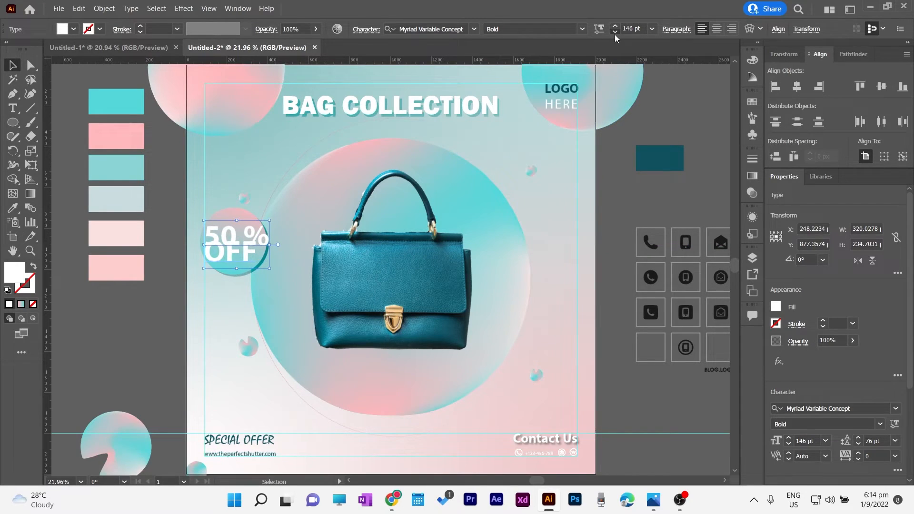
# - Set the 50 % OFF text's leading to 98 pt and center the text on the small circle
pyautogui.moveTo(220, 242); pyautogui.dragTo(224, 236)
pyautogui.click(859, 438)
pyautogui.click(658, 198)
pyautogui.scroll(-1, 664, 229)
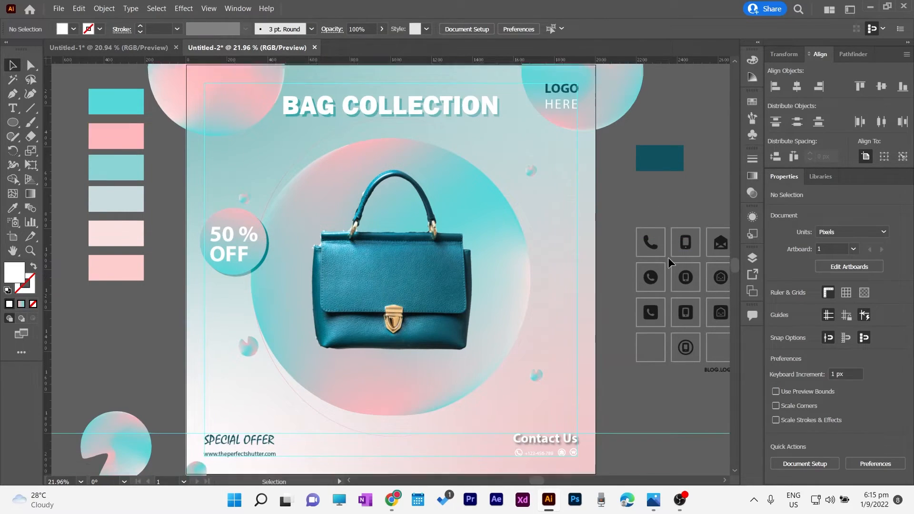
pyautogui.scroll(1, 667, 256)
pyautogui.moveTo(239, 253); pyautogui.dragTo(240, 255)
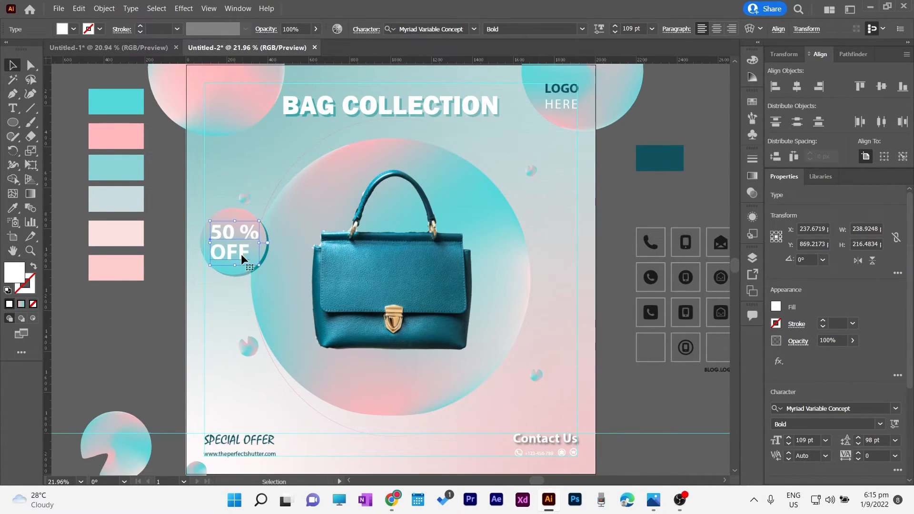
# - Change the 50 % OFF text's font to Franklin Gothic Heavy and adjust its position on the circle
pyautogui.click(475, 29)
pyautogui.click(486, 129)
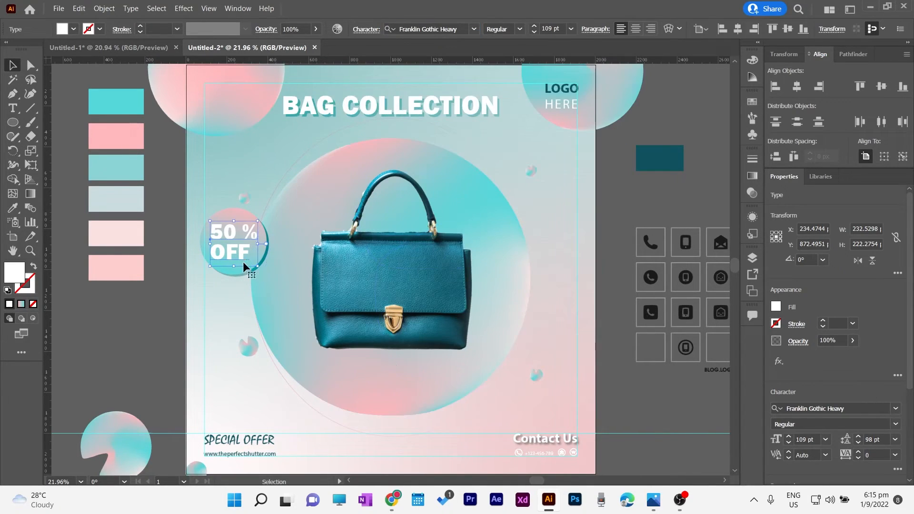
pyautogui.moveTo(237, 254); pyautogui.dragTo(235, 253)
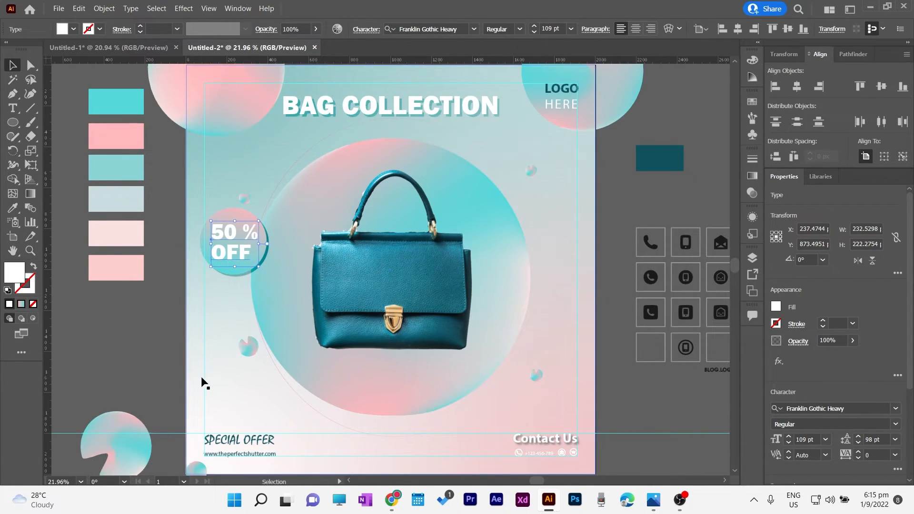
pyautogui.click(678, 400)
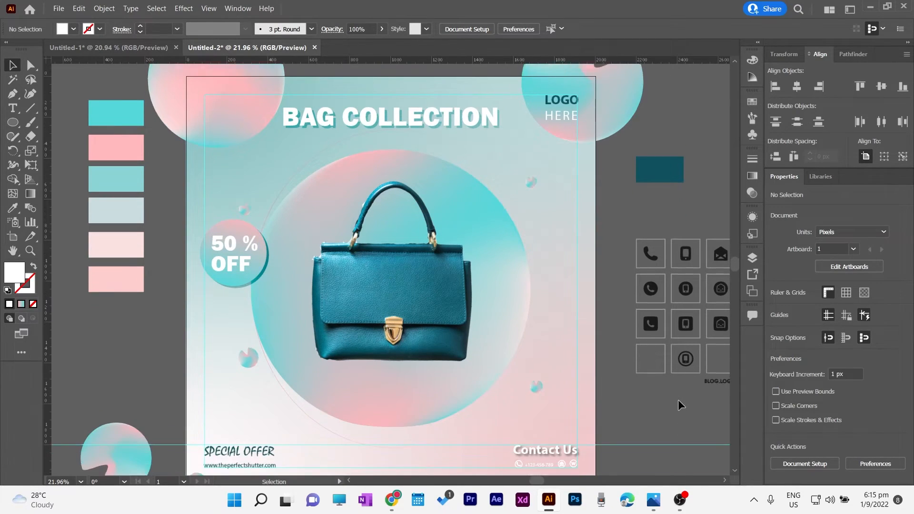
# - Reduce the 50 % OFF text to 96 pt and recenter it on the small circle
pyautogui.hotkey('ctrl', 'z')
pyautogui.click(534, 32)
pyautogui.click(534, 33)
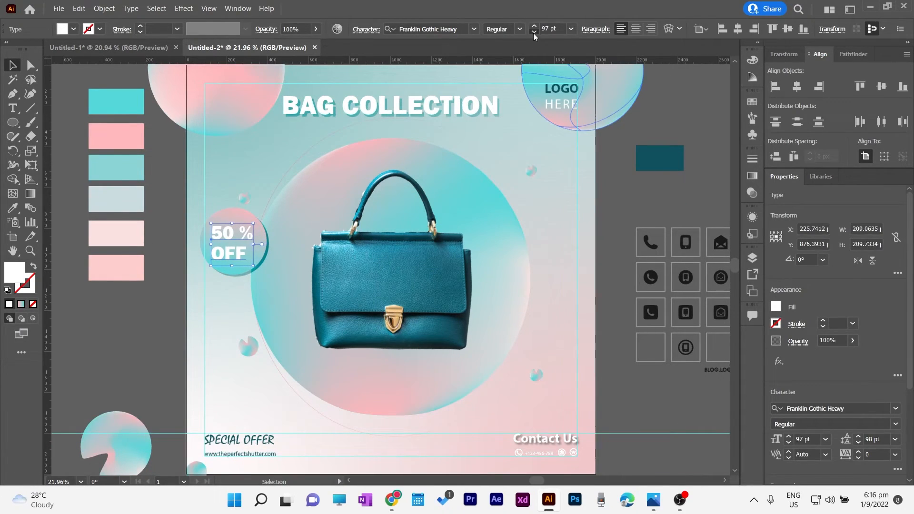
pyautogui.moveTo(233, 252); pyautogui.dragTo(236, 247)
pyautogui.click(149, 317)
pyautogui.click(227, 247)
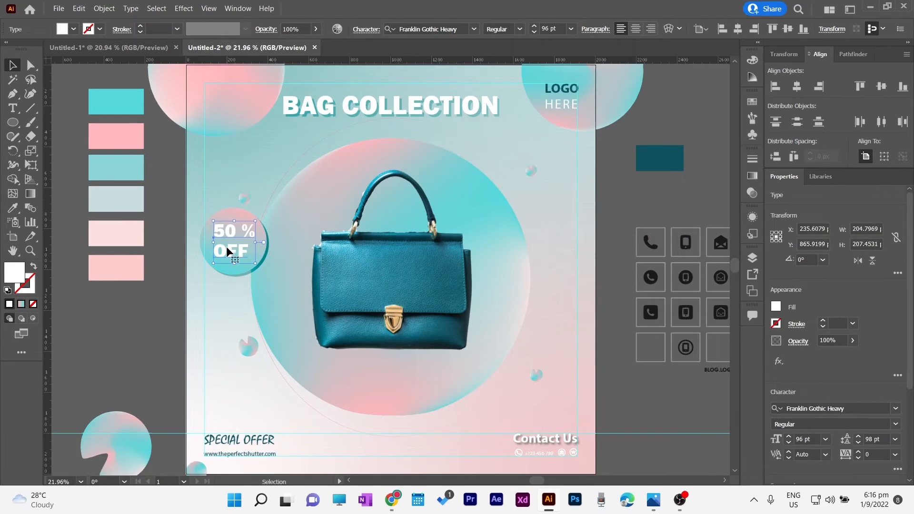
pyautogui.click(621, 391)
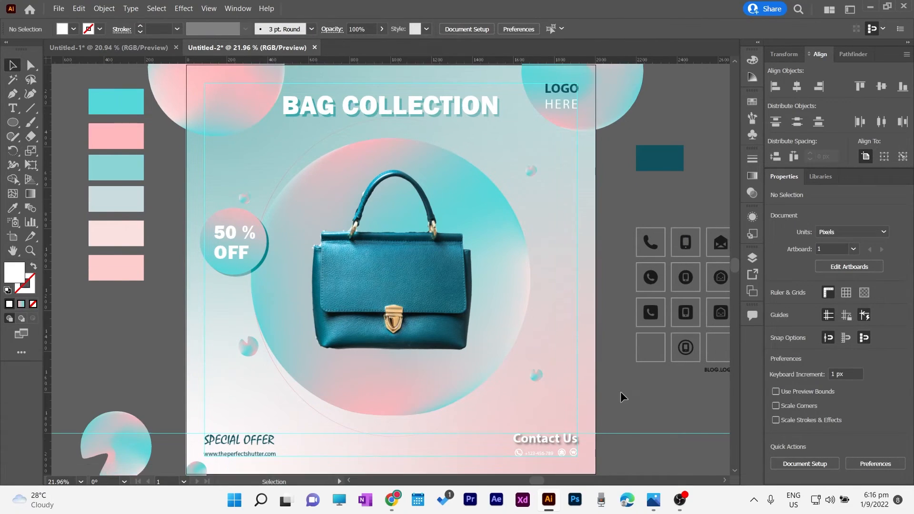
# - Set the Contact Us text in Franklin Gothic Heavy Italic and align its right end with the margin guide
pyautogui.click(545, 438)
pyautogui.click(473, 29)
pyautogui.click(459, 88)
pyautogui.click(519, 29)
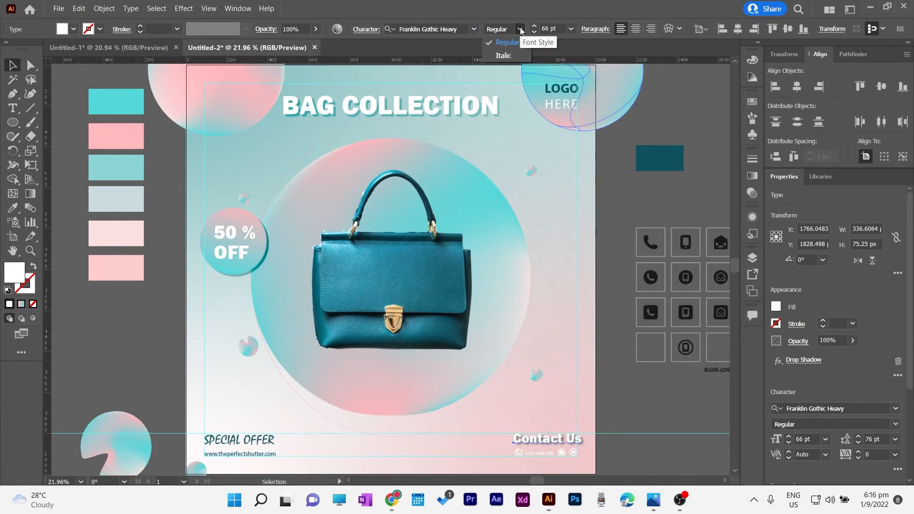
pyautogui.click(503, 56)
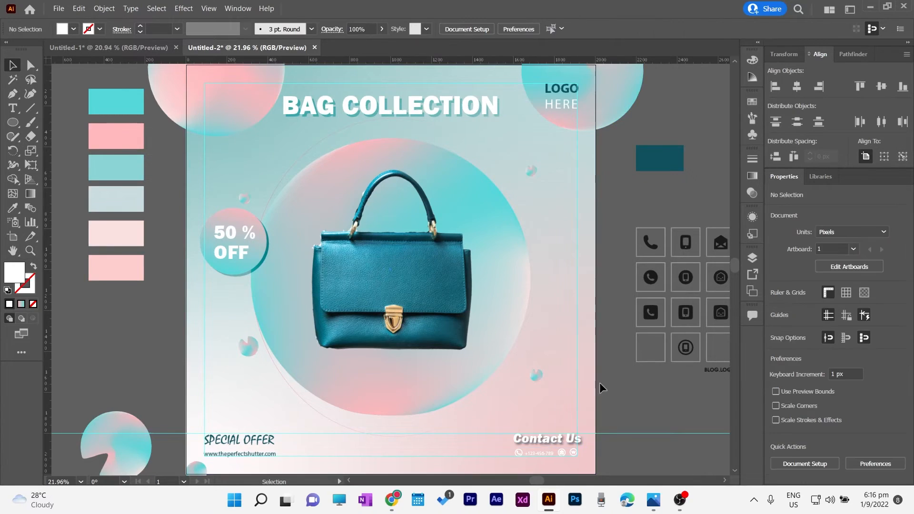
pyautogui.click(675, 470)
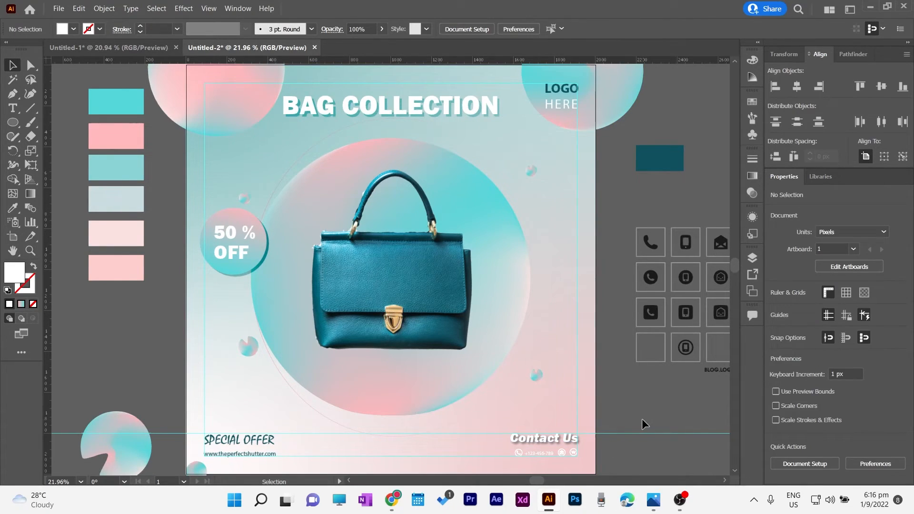
pyautogui.moveTo(573, 438); pyautogui.dragTo(574, 438)
# - Remove the drop shadow effect from the Contact Us text
pyautogui.click(805, 362)
pyautogui.click(608, 325)
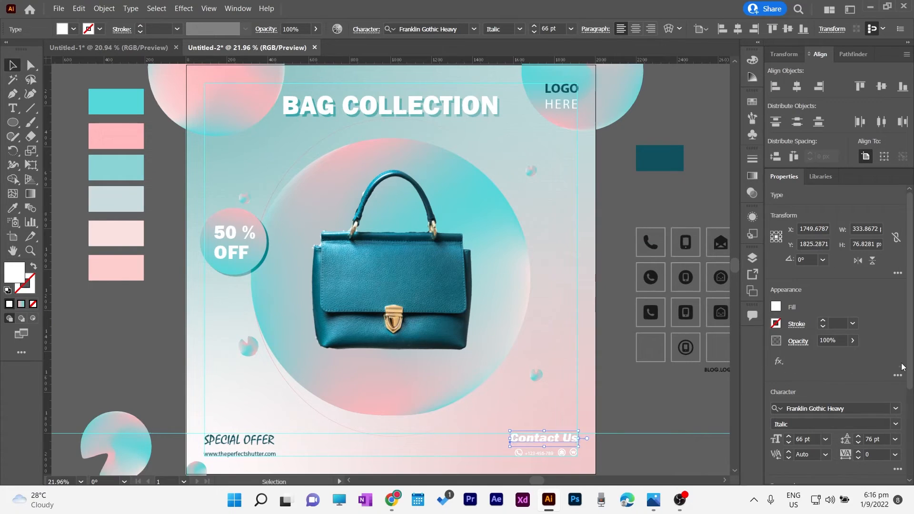
pyautogui.click(681, 417)
# - Change the Contact Us text's font to Libre Franklin Bold and adjust its position above the contact line
pyautogui.click(542, 438)
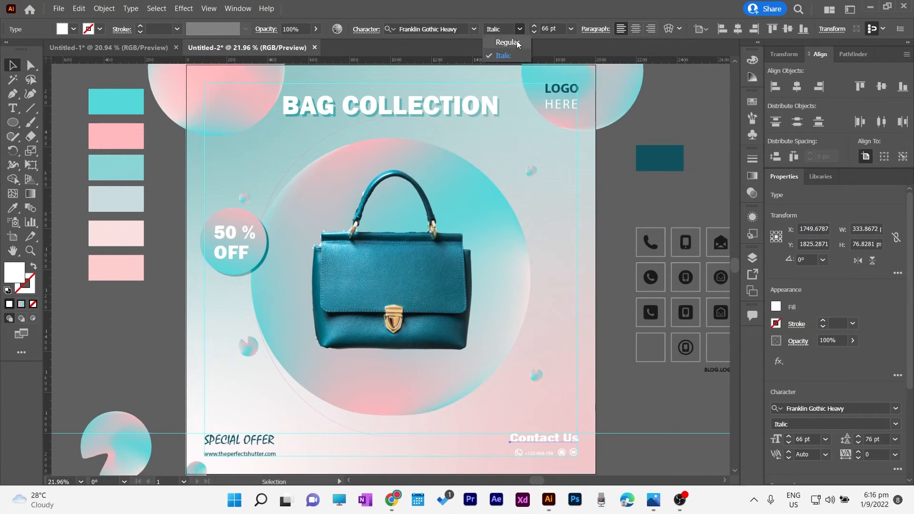
pyautogui.click(474, 29)
pyautogui.write('frank')
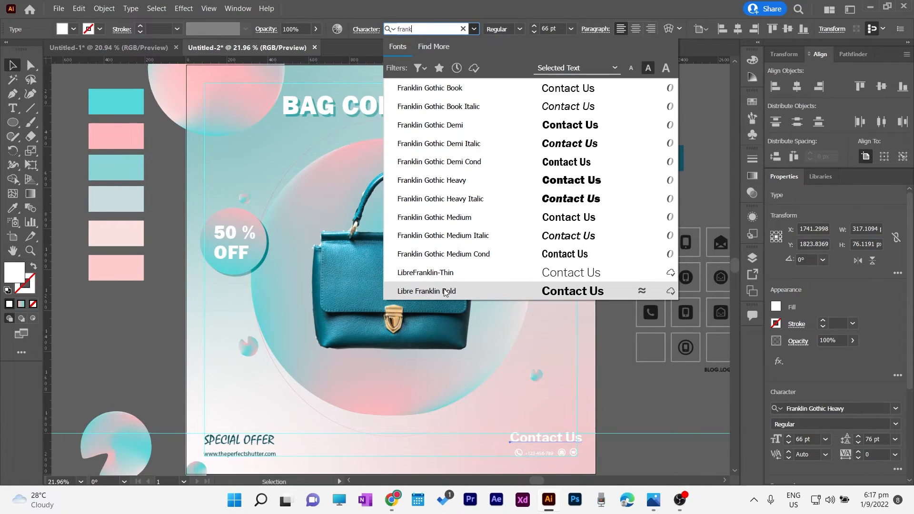
pyautogui.click(443, 291)
pyautogui.moveTo(546, 441); pyautogui.dragTo(544, 439)
pyautogui.click(604, 370)
pyautogui.click(634, 463)
pyautogui.hotkey('ctrl', 'z')
pyautogui.hotkey('ctrl', 'z')
pyautogui.click(647, 464)
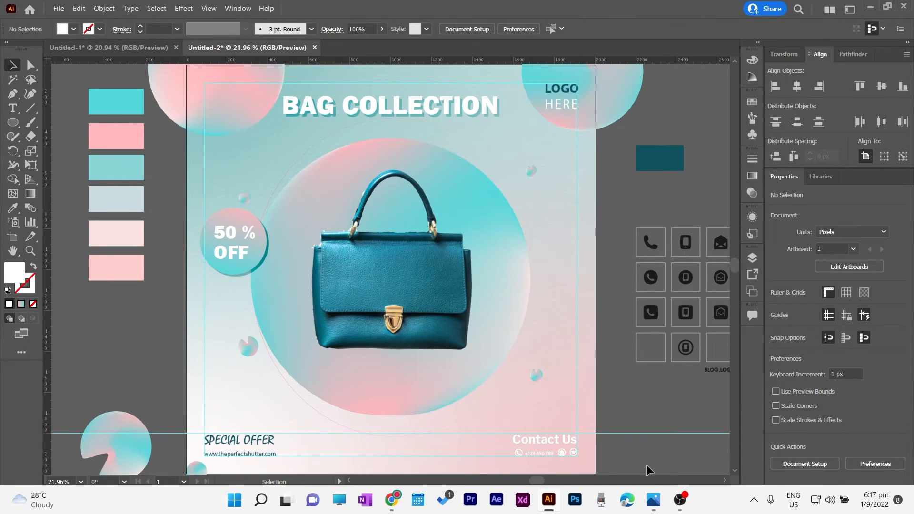
# - Preview the whole post in presentation mode and return to the normal editing view
pyautogui.scroll(3, 506, 401)
pyautogui.scroll(-3, 414, 376)
pyautogui.click(21, 333)
pyautogui.click(52, 346)
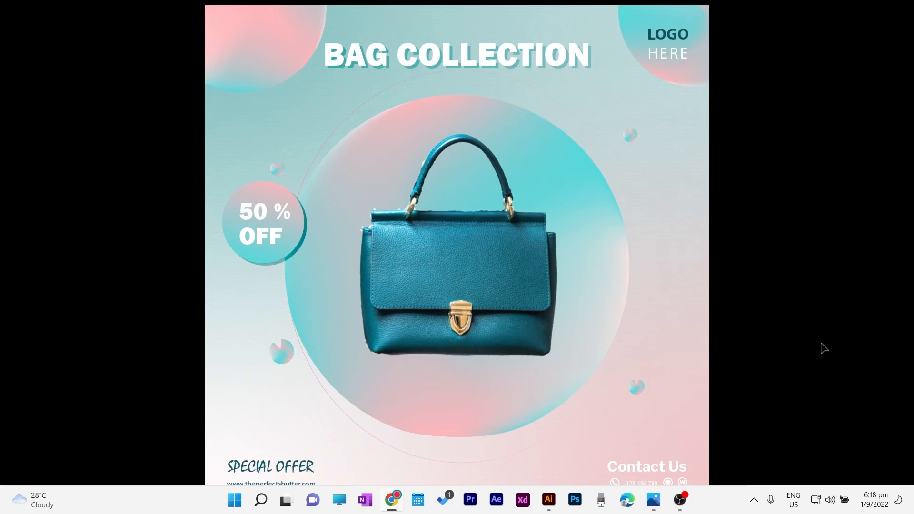
pyautogui.press('Escape')
# - Shrink the 50 % OFF badge circle to fit inside the margin guide and bring a scaled-down gradient circle onto it
pyautogui.click(214, 217)
pyautogui.moveTo(201, 208); pyautogui.dragTo(207, 215)
pyautogui.moveTo(249, 266); pyautogui.dragTo(246, 262)
pyautogui.moveTo(288, 174); pyautogui.dragTo(236, 172)
pyautogui.moveTo(486, 119); pyautogui.dragTo(245, 387)
pyautogui.moveTo(222, 411); pyautogui.dragTo(235, 231)
# - Refit the gradient circle on the 50 % OFF badge and arrange it behind the text
pyautogui.click(217, 313)
pyautogui.click(245, 254)
pyautogui.moveTo(284, 172); pyautogui.dragTo(225, 185)
pyautogui.moveTo(478, 133); pyautogui.dragTo(250, 383)
pyautogui.moveTo(221, 416); pyautogui.dragTo(230, 241)
pyautogui.rightClick(233, 277)
pyautogui.moveTo(281, 223)
pyautogui.click(381, 219)
pyautogui.click(197, 273)
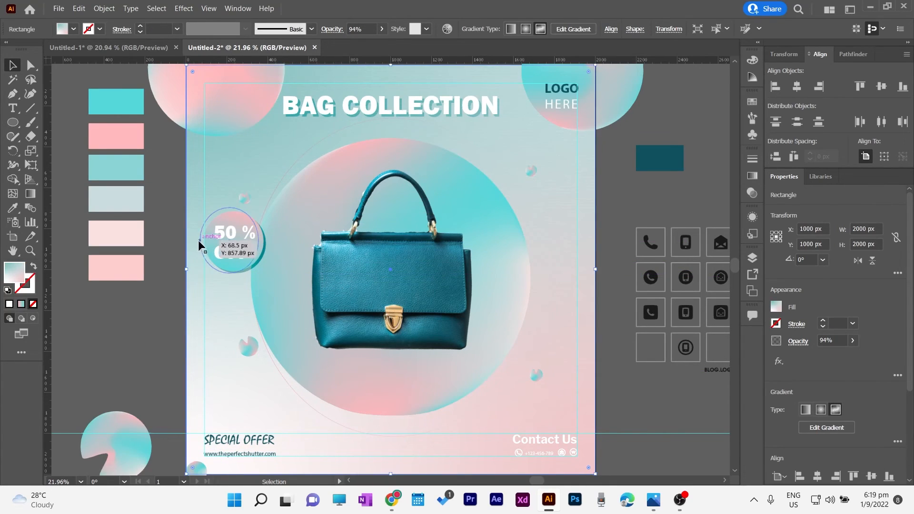
pyautogui.click(179, 283)
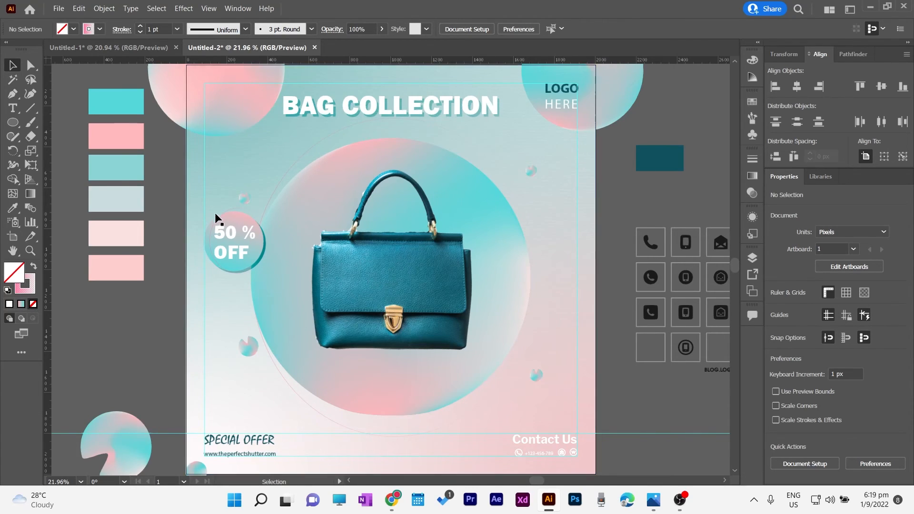
# - Copy the large gradient circle behind the bag and shrink the copy to a small bubble
pyautogui.click(531, 172)
pyautogui.click(483, 242)
pyautogui.moveTo(483, 242); pyautogui.dragTo(630, 249)
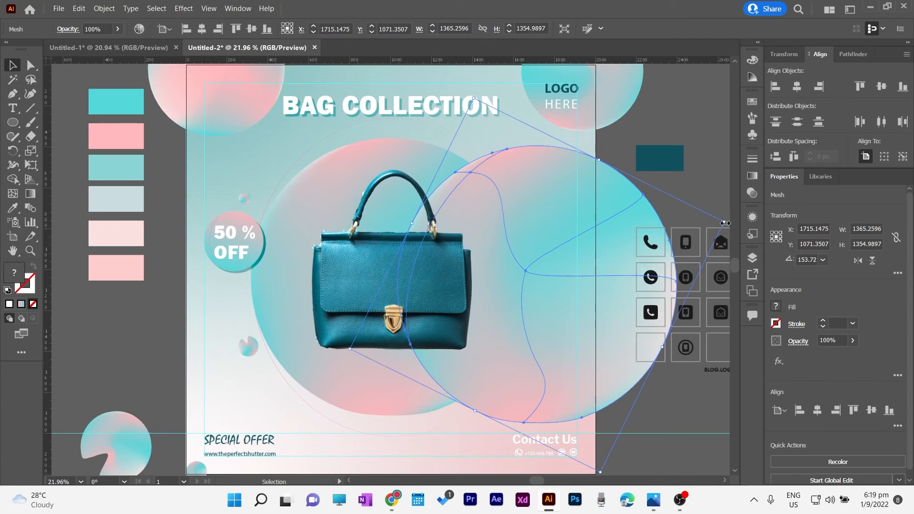
pyautogui.moveTo(724, 220); pyautogui.dragTo(555, 361)
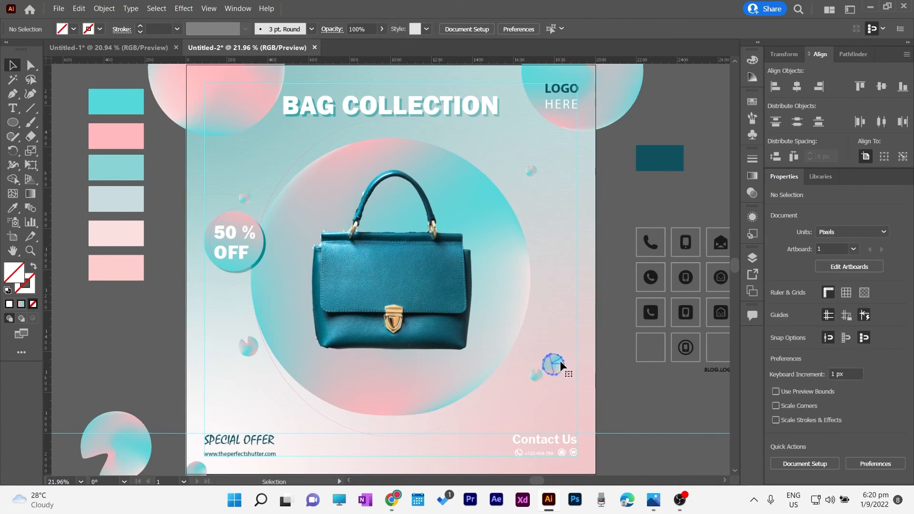
pyautogui.click(601, 365)
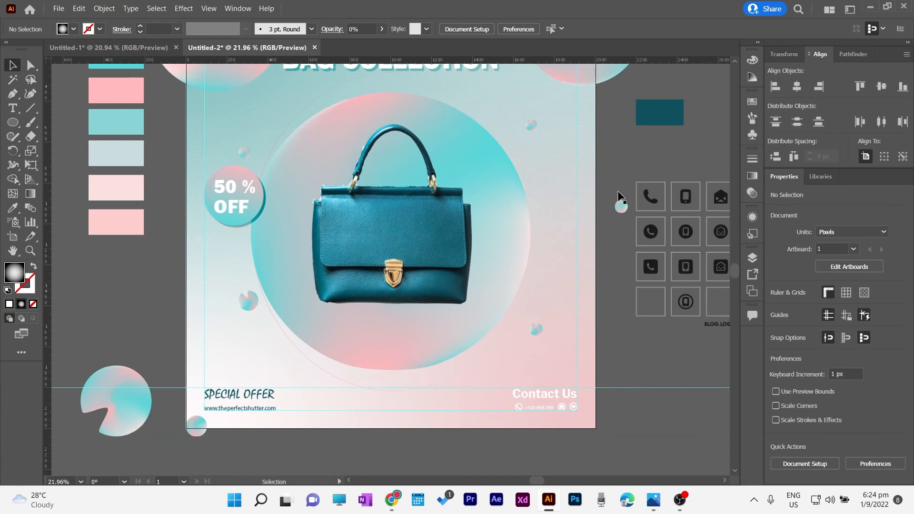
# - Draw a 2000 x 2000 px rectangle covering the whole artboard
pyautogui.scroll(2, 618, 192)
pyautogui.hscroll(2, 612, 210)
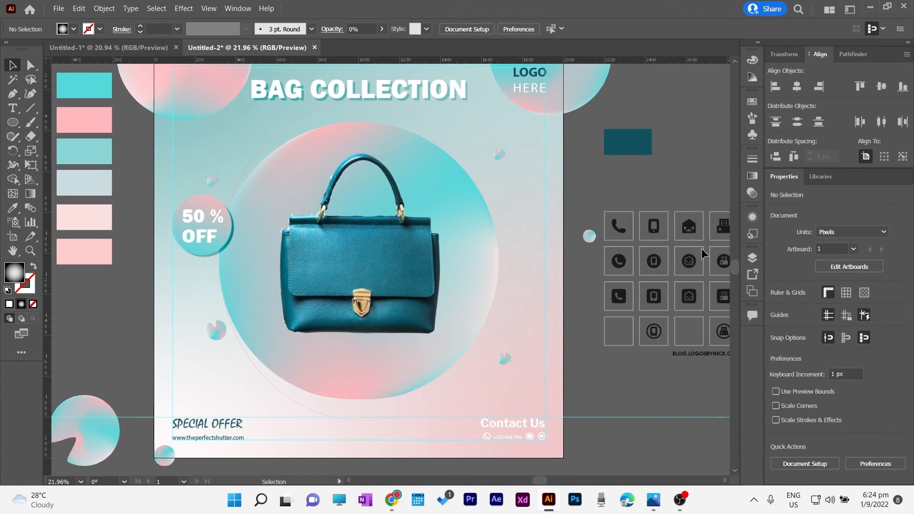
pyautogui.click(608, 220)
pyautogui.hotkey('ctrl', '-')
pyautogui.moveTo(446, 228); pyautogui.dragTo(597, 223)
pyautogui.rightClick(13, 123)
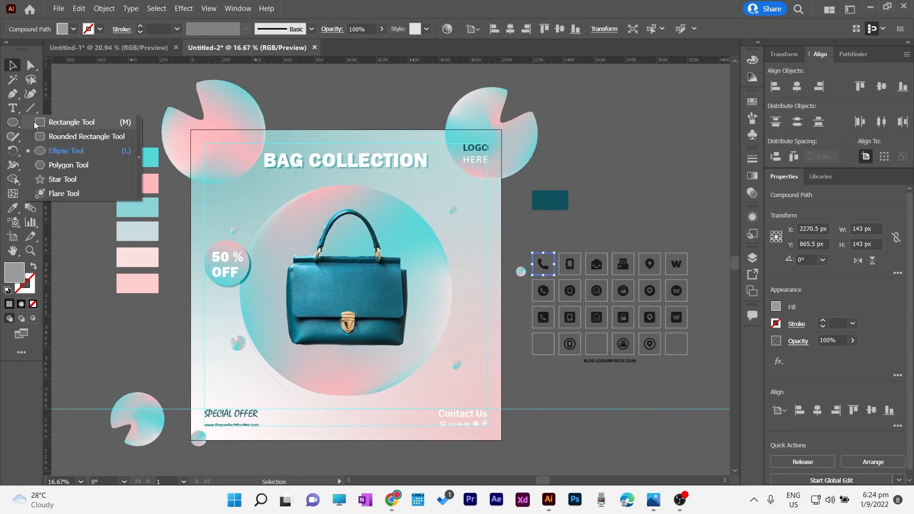
pyautogui.click(58, 122)
pyautogui.moveTo(190, 129); pyautogui.dragTo(502, 440)
pyautogui.press('v')
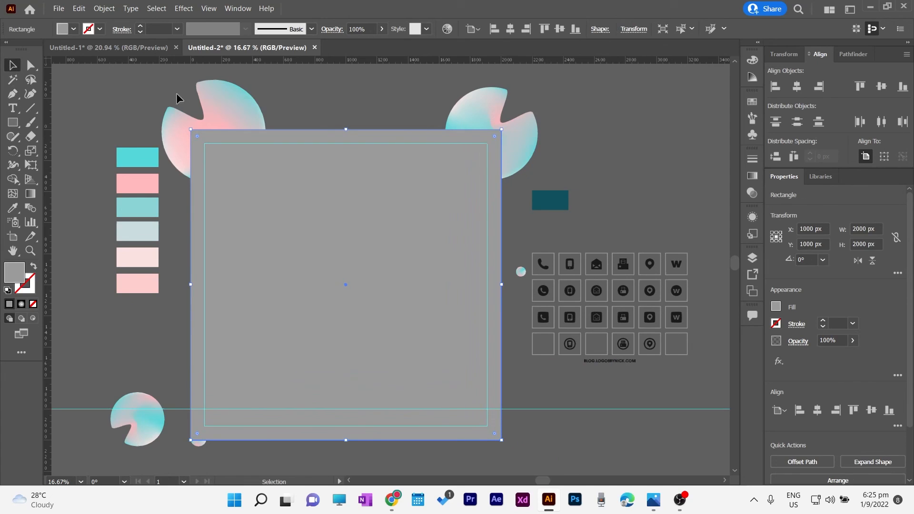
# - Clip all artwork on the artboard with the covering rectangle as a clipping mask, and hide the guides
pyautogui.hotkey('ctrl', 'alt', 'a')
pyautogui.rightClick(367, 271)
pyautogui.click(403, 376)
pyautogui.click(539, 398)
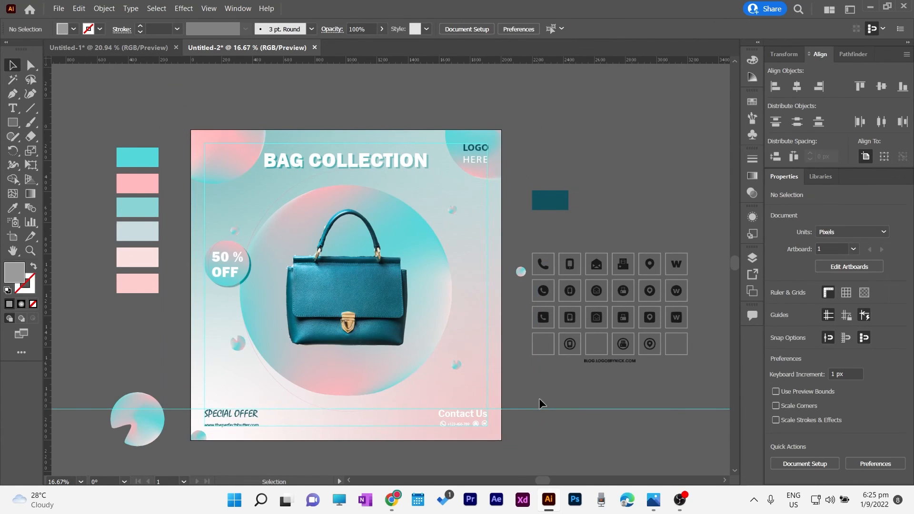
pyautogui.rightClick(486, 338)
pyautogui.click(529, 246)
# - Delete the contact icon set, the spare small bubble, the notched gradient circle and the dark teal swatch outside the artboard
pyautogui.moveTo(546, 381); pyautogui.dragTo(557, 351)
pyautogui.click(633, 307)
pyautogui.press('Delete')
pyautogui.click(532, 239)
pyautogui.press('Delete')
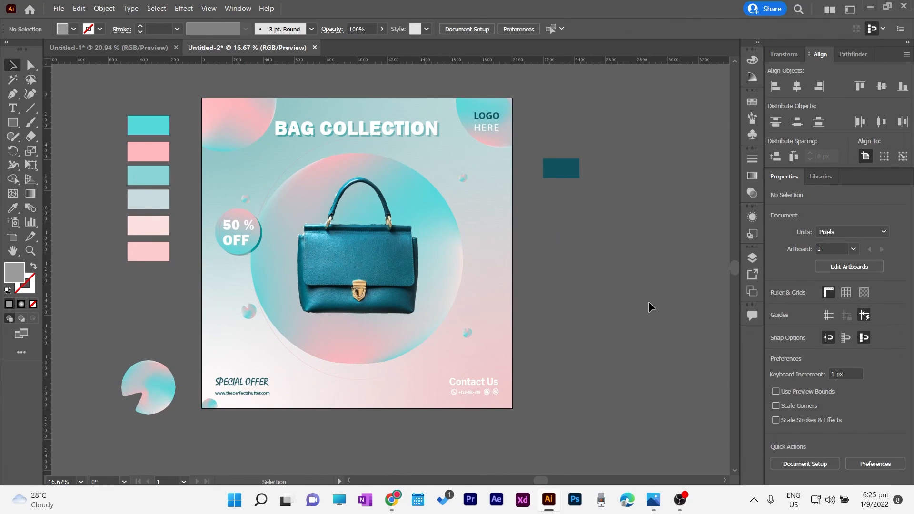
pyautogui.click(145, 386)
pyautogui.press('Delete')
pyautogui.click(561, 168)
pyautogui.press('Delete')
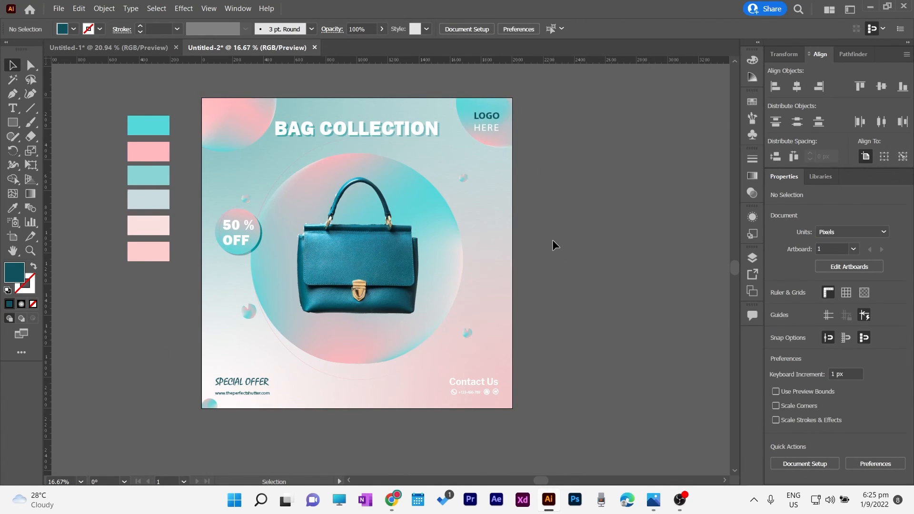
# - Show the finished post in presentation mode
pyautogui.scroll(1, 552, 239)
pyautogui.hotkey('shift', 'f')
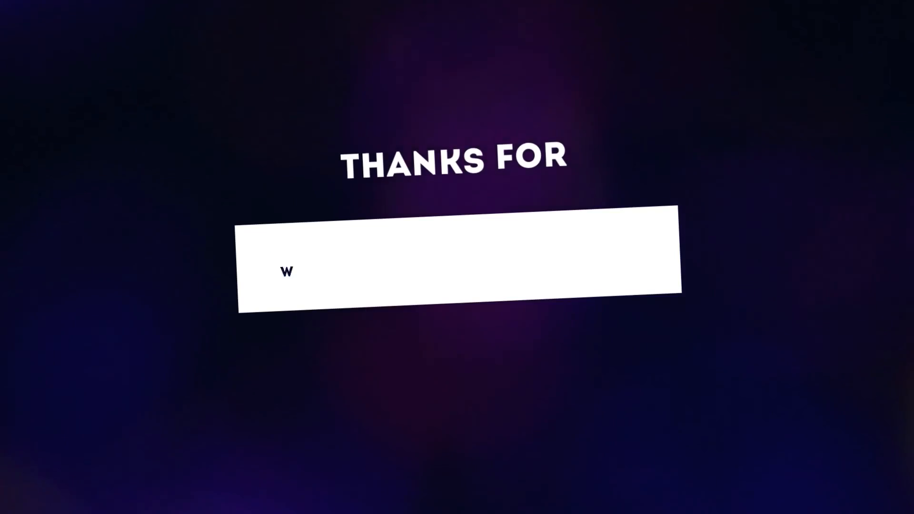